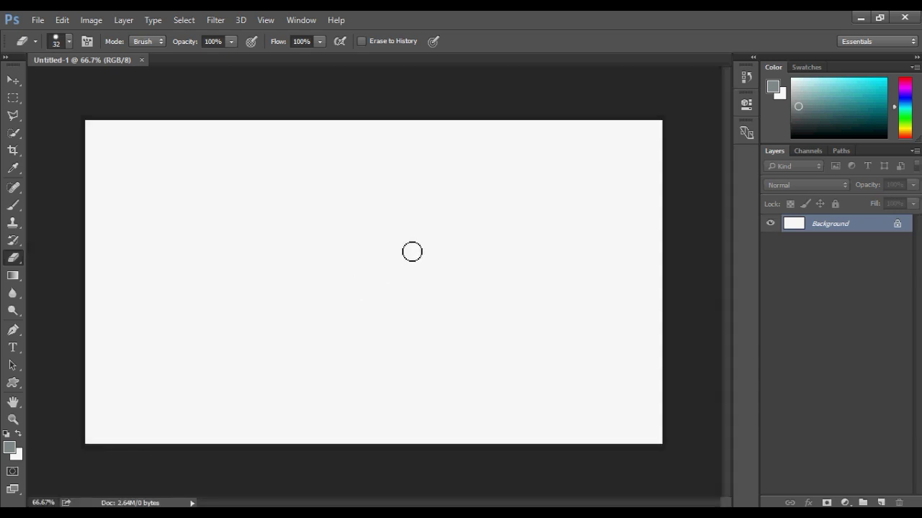
scroll(296, 288, "down", 2)
scroll(293, 288, "up", 2)
scroll(293, 289, "up", 1)
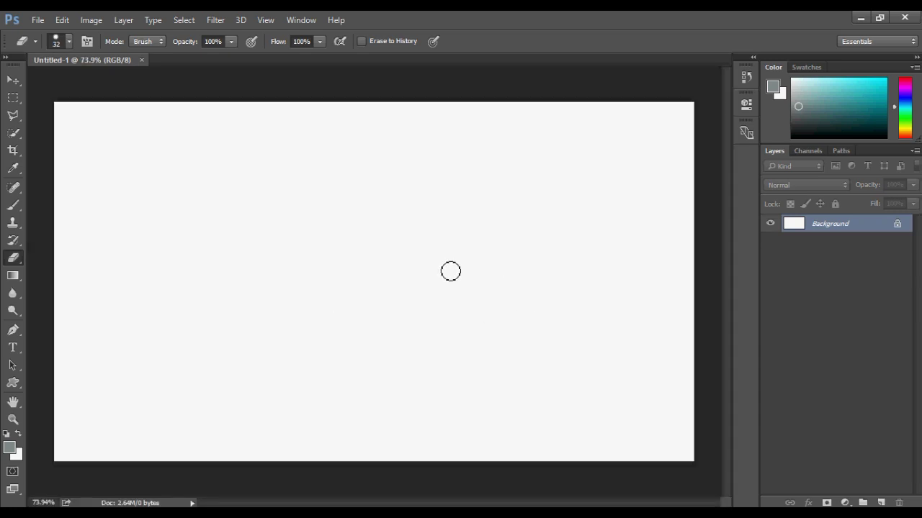
scroll(455, 271, "down", 2)
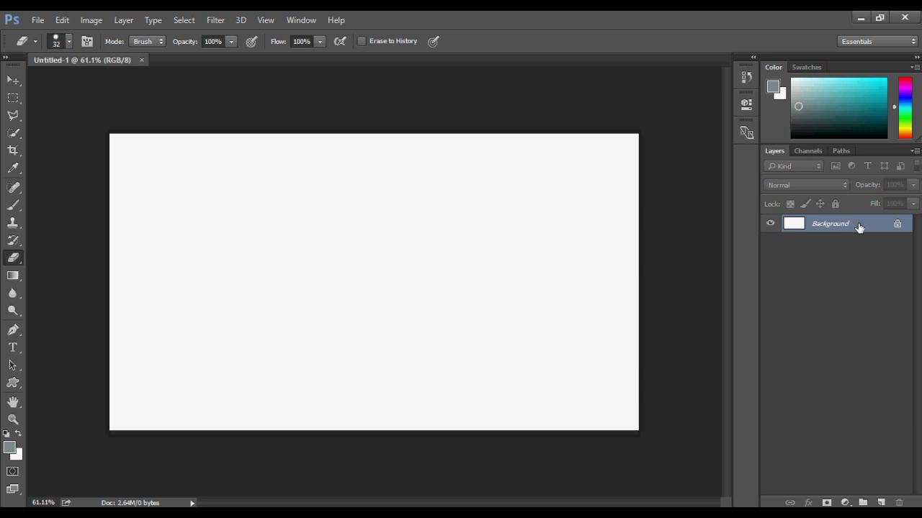
Switch to the Move tool, unlock the Background layer, and undo the unlocking.
key("v")
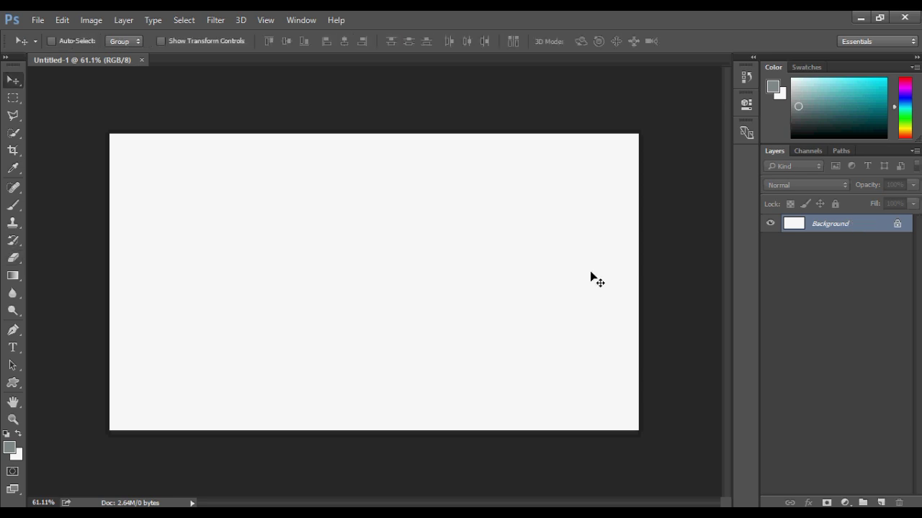
left_click(896, 228)
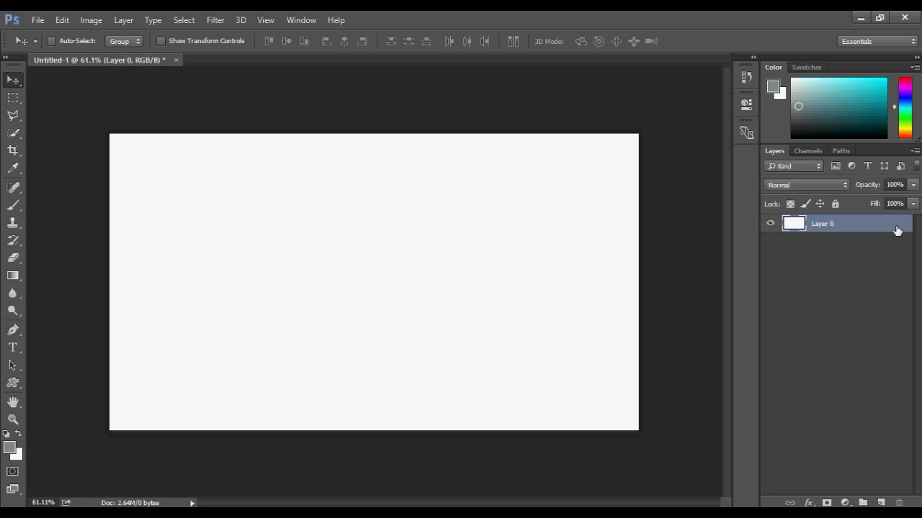
scroll(387, 272, "down", 1)
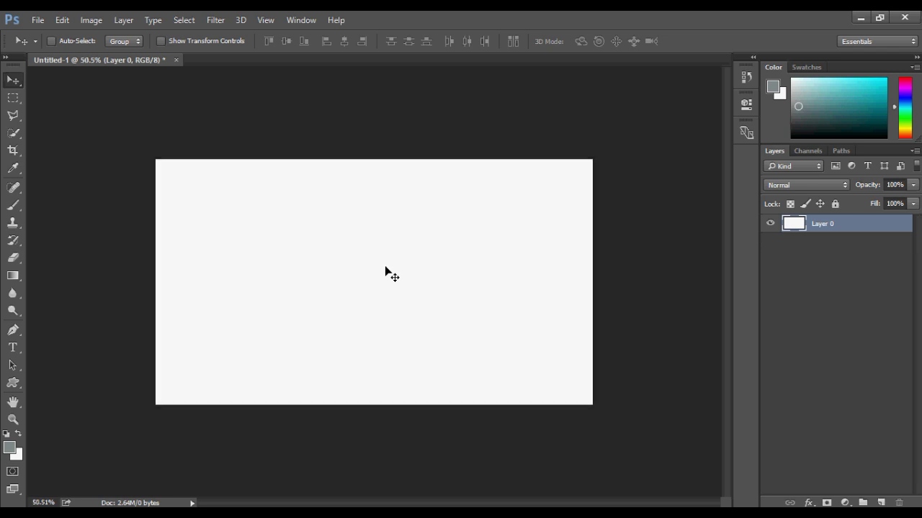
key("ctrl+z")
scroll(247, 278, "up", 1)
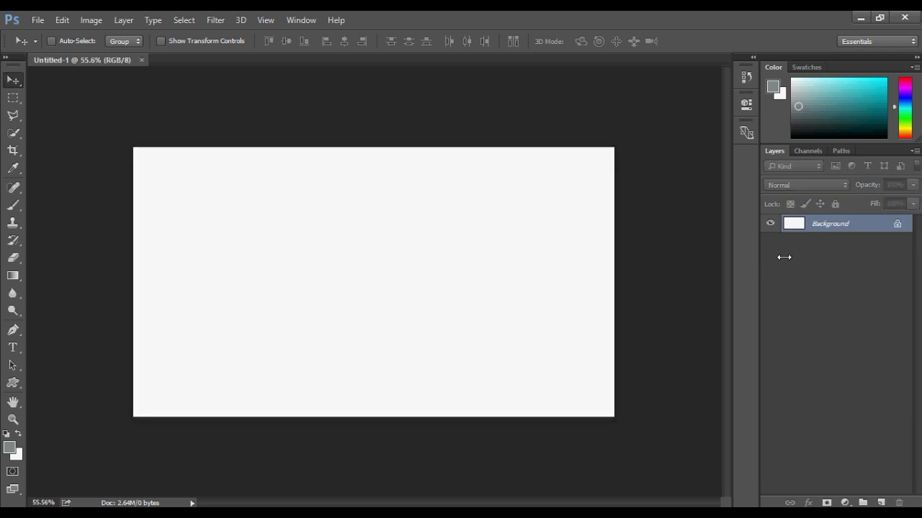
scroll(183, 284, "up", 2)
scroll(399, 281, "up", 1)
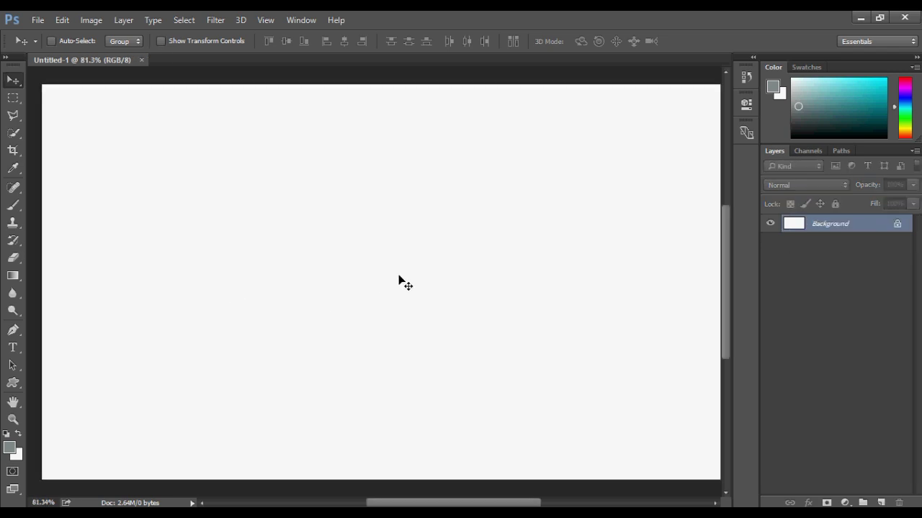
scroll(397, 283, "down", 2)
scroll(248, 301, "up", 2)
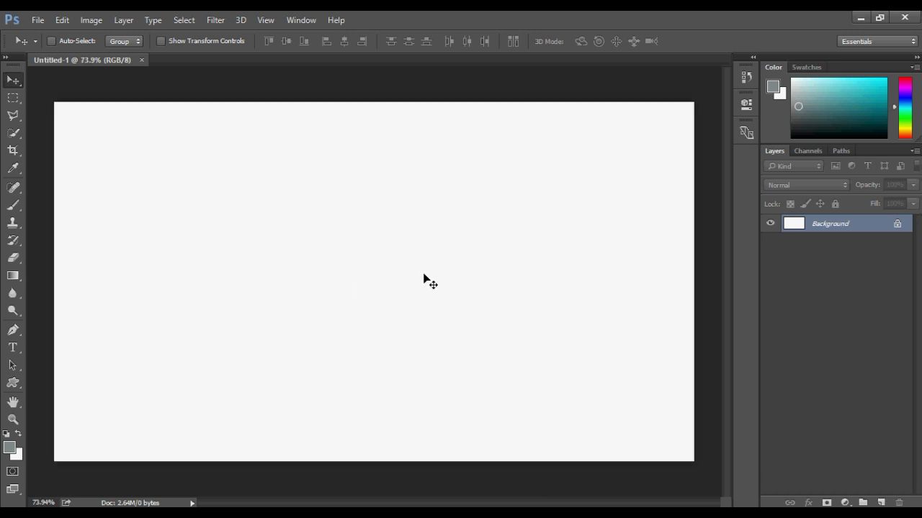
scroll(423, 278, "down", 2)
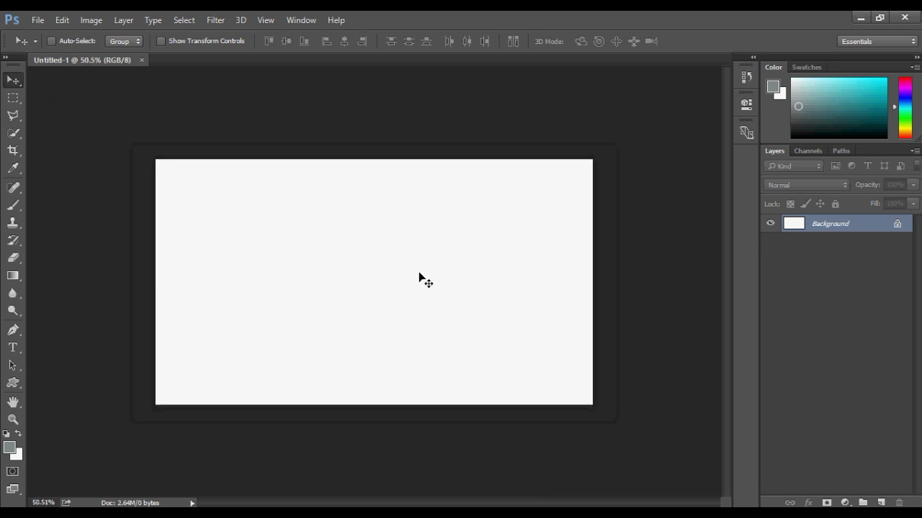
scroll(420, 278, "up", 2)
scroll(411, 278, "down", 1)
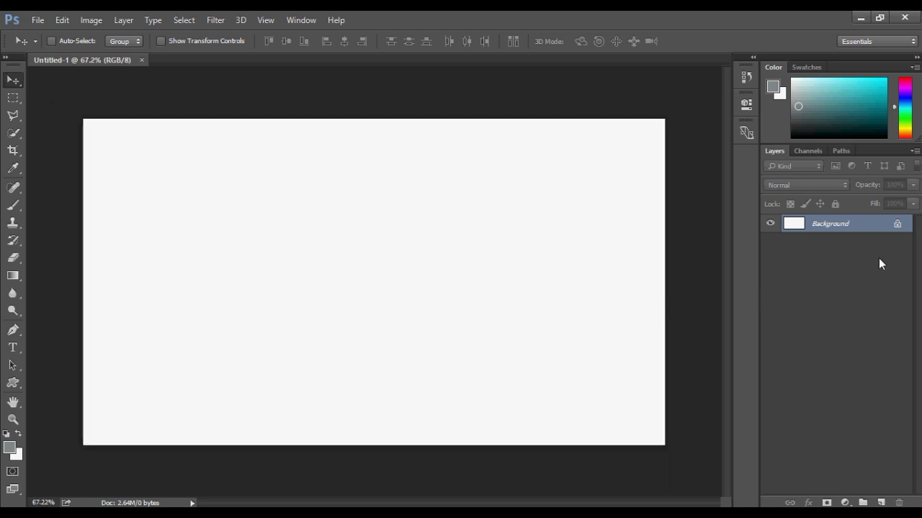
Convert the locked Background into a regular layer again and undo the conversion.
left_click(897, 226)
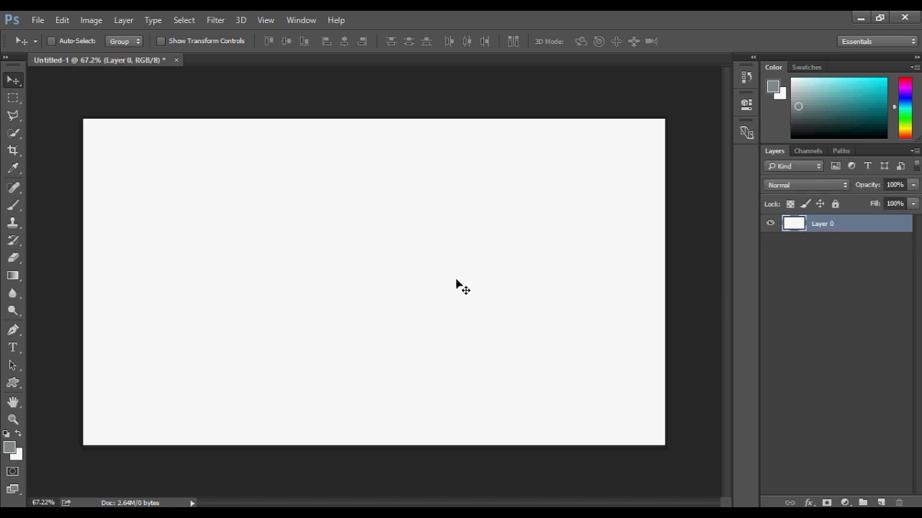
scroll(455, 286, "down", 4)
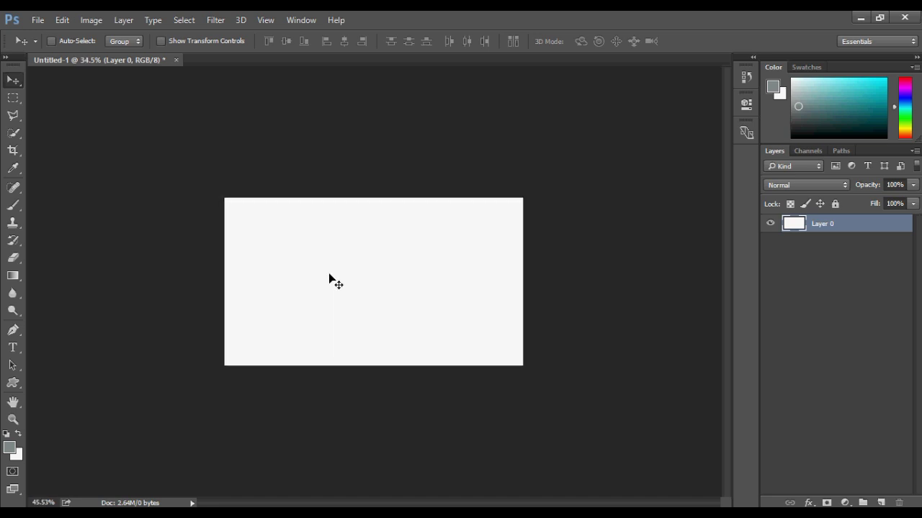
scroll(389, 289, "up", 4)
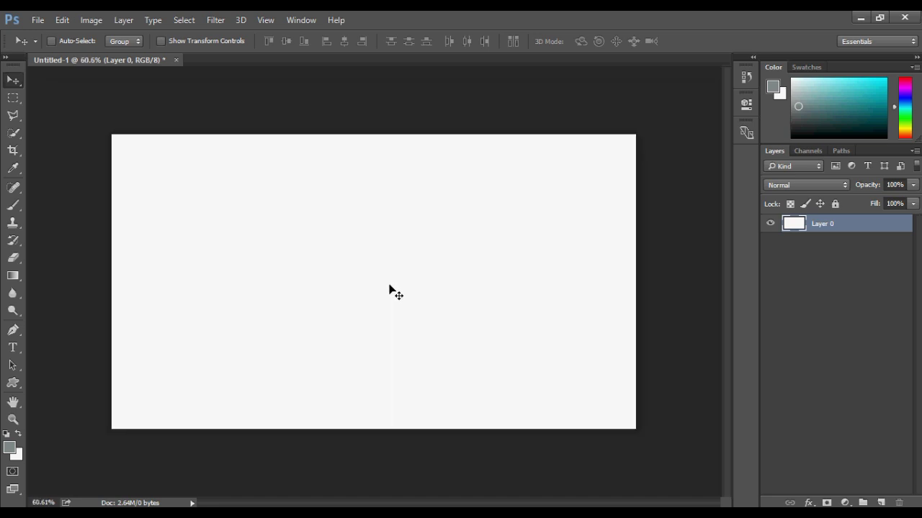
scroll(448, 324, "down", 2)
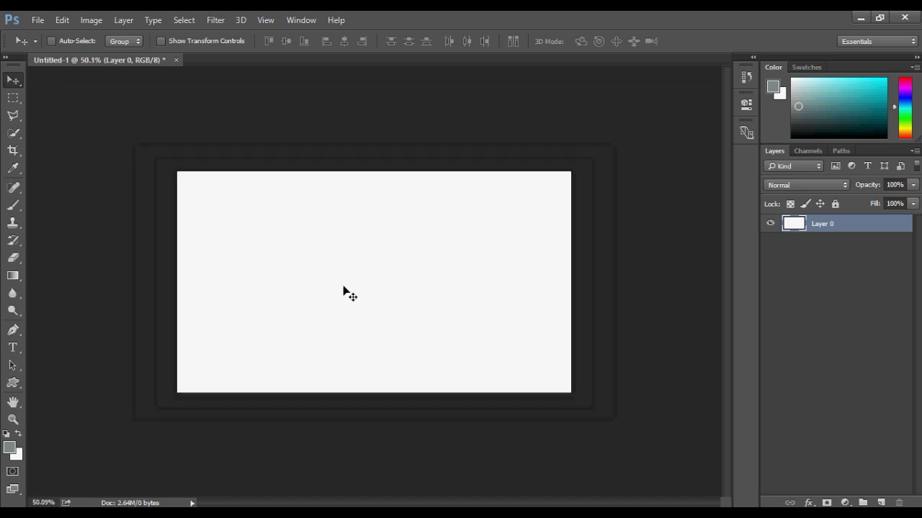
scroll(345, 295, "up", 4)
scroll(391, 335, "down", 3)
scroll(384, 309, "up", 1)
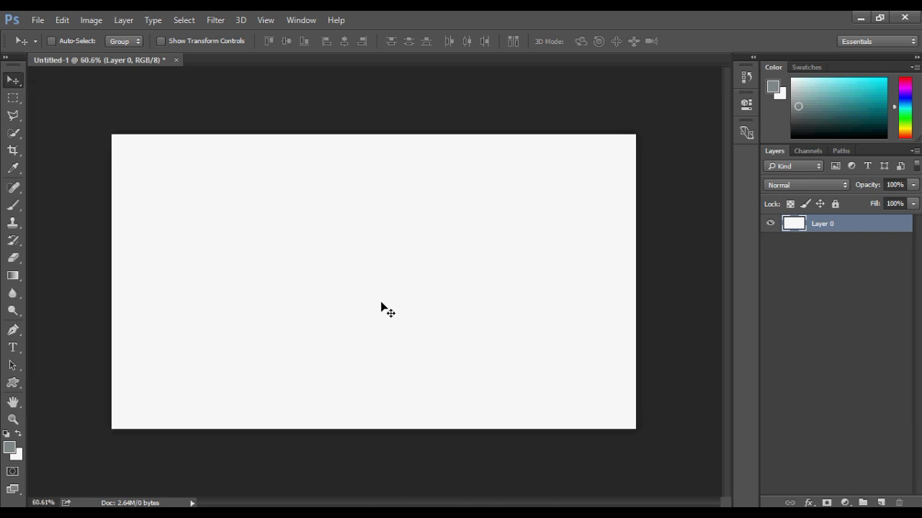
key("ctrl")
key("ctrl+z")
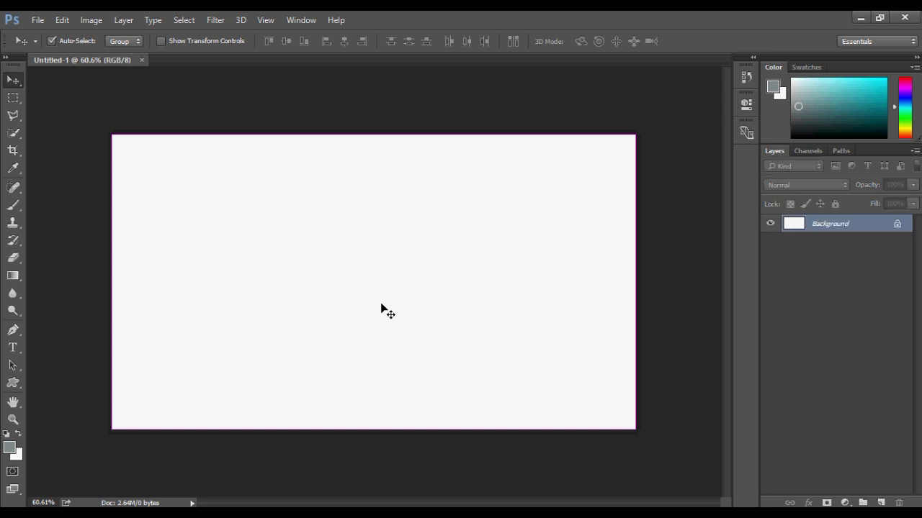
scroll(390, 314, "down", 2)
scroll(367, 298, "up", 3)
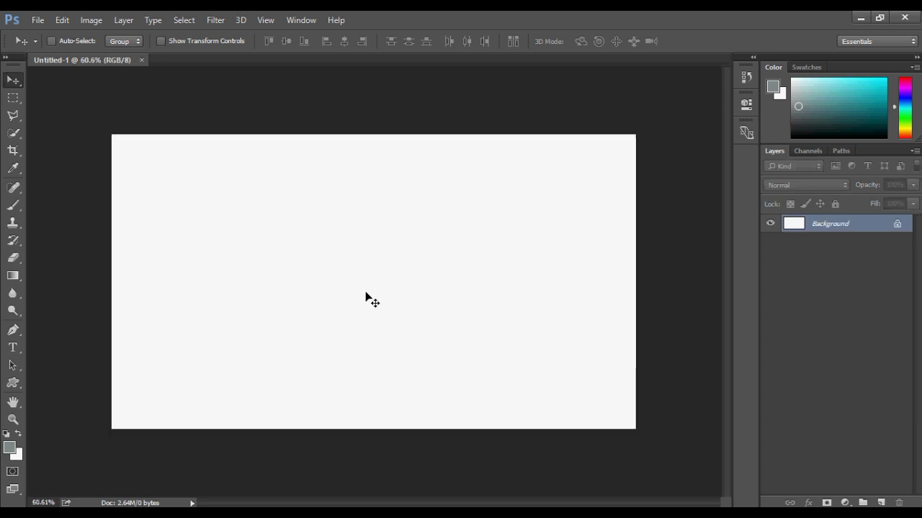
scroll(366, 297, "down", 2)
scroll(282, 261, "up", 1)
scroll(282, 261, "up", 1)
scroll(397, 335, "down", 2)
scroll(397, 343, "up", 2)
scroll(348, 232, "down", 1)
scroll(354, 237, "down", 1)
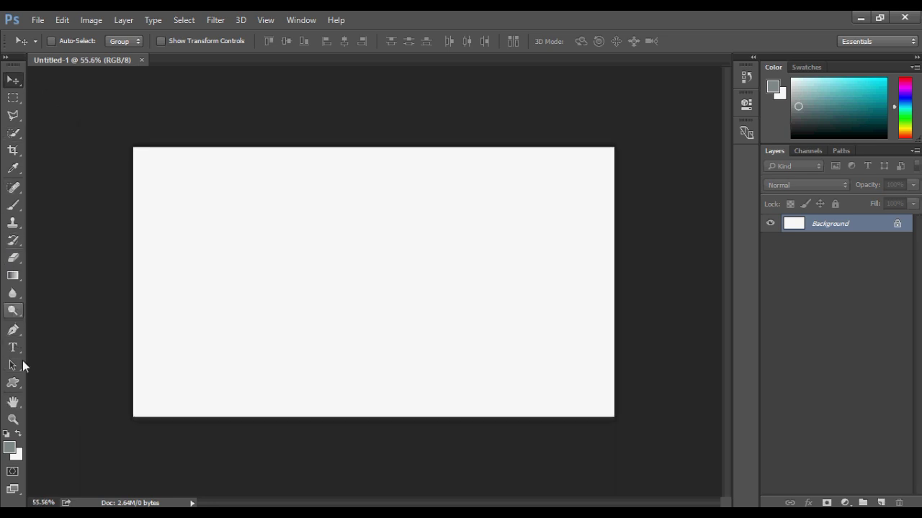
Draw a rectangle shape about 333 by 162 px in the upper-left area of the canvas with the Rectangle tool.
left_click(19, 384)
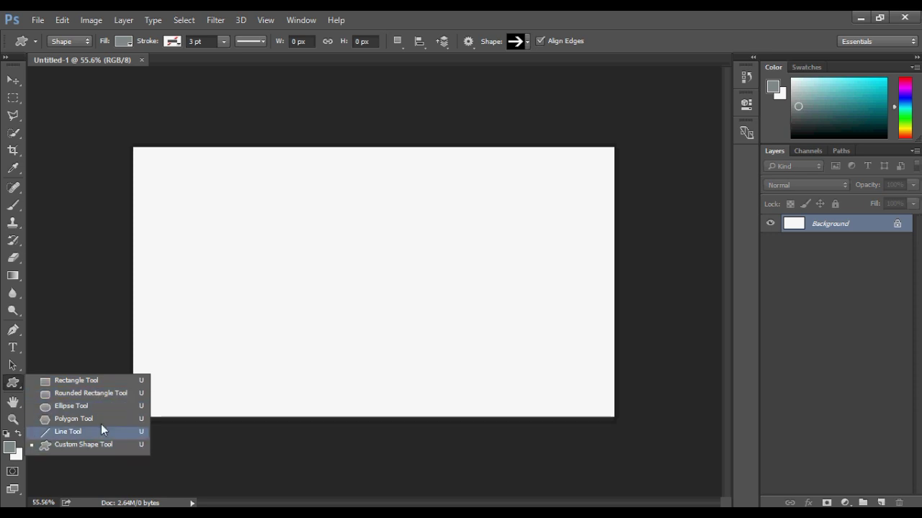
left_click(78, 383)
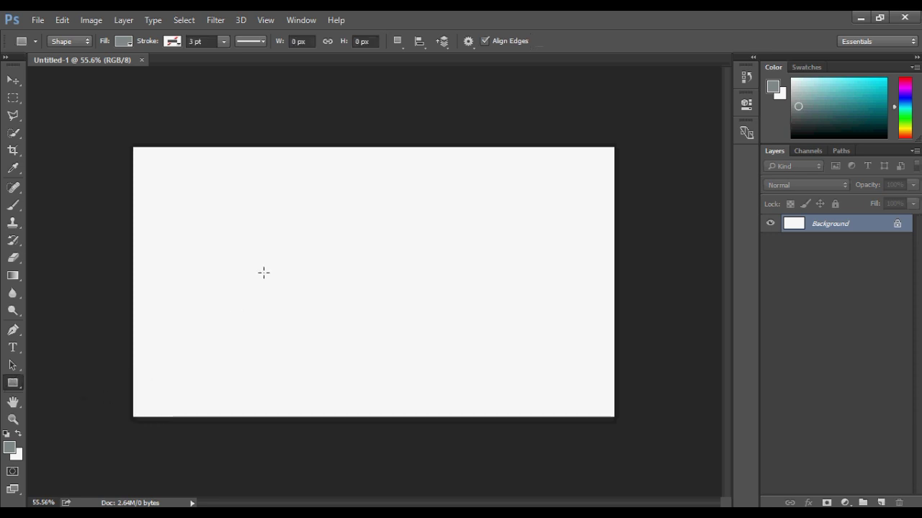
scroll(178, 220, "up", 1)
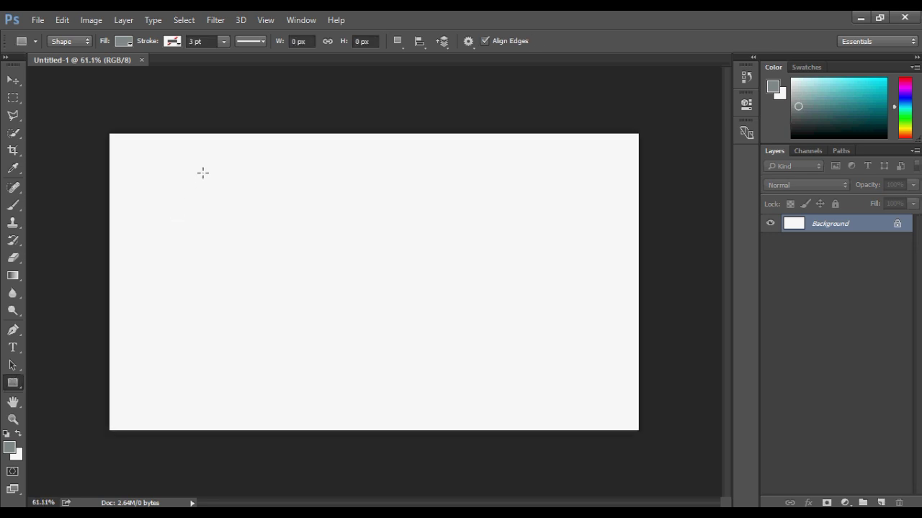
left_click_drag(203, 173, 340, 239)
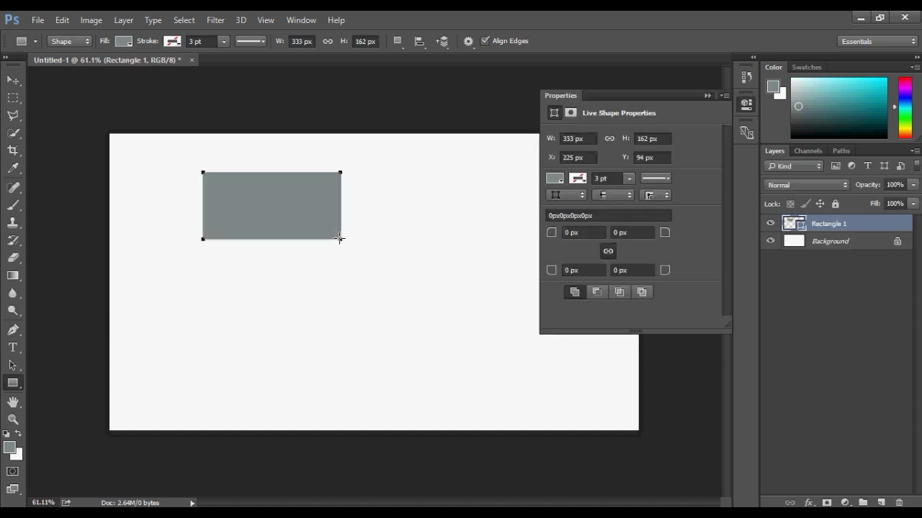
scroll(319, 202, "up", 3)
scroll(319, 202, "down", 3)
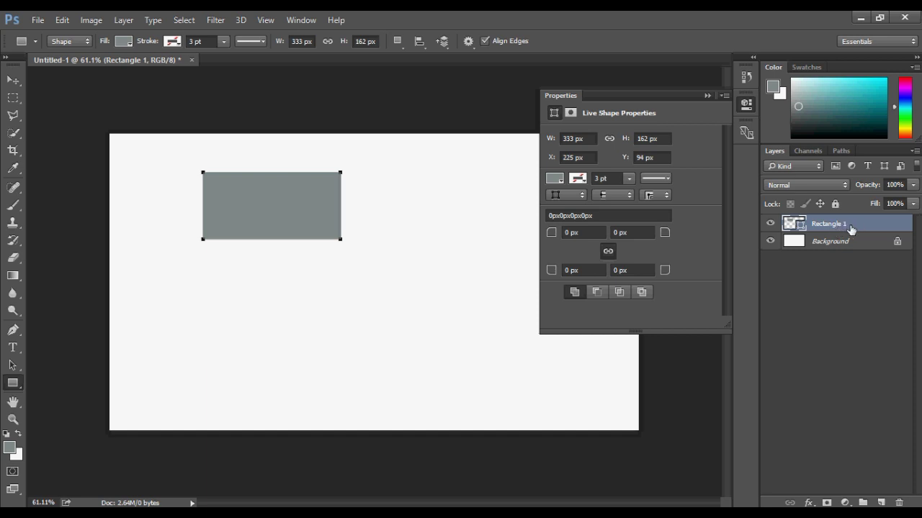
scroll(417, 317, "up", 2)
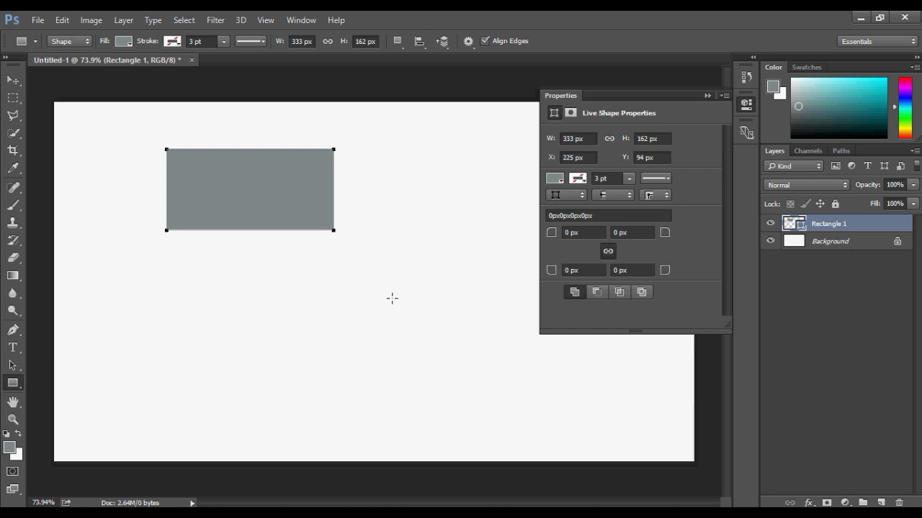
scroll(392, 296, "down", 1)
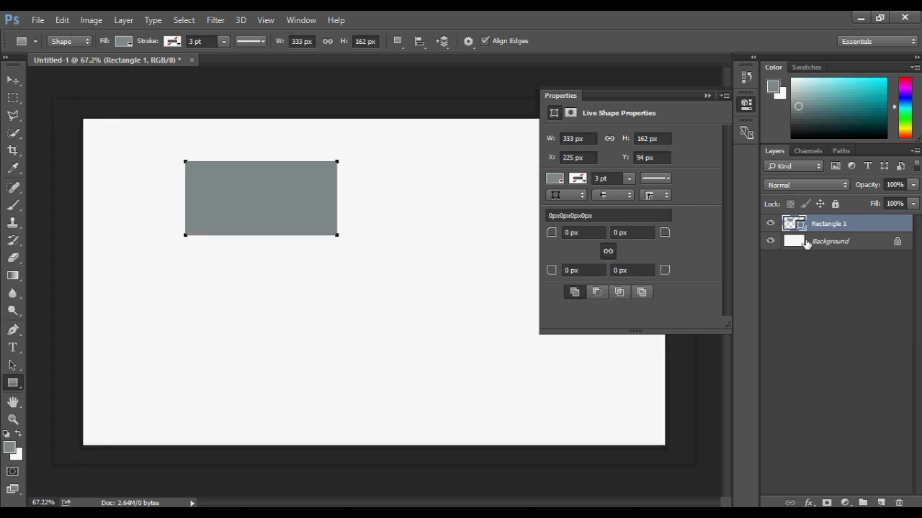
scroll(372, 283, "up", 1)
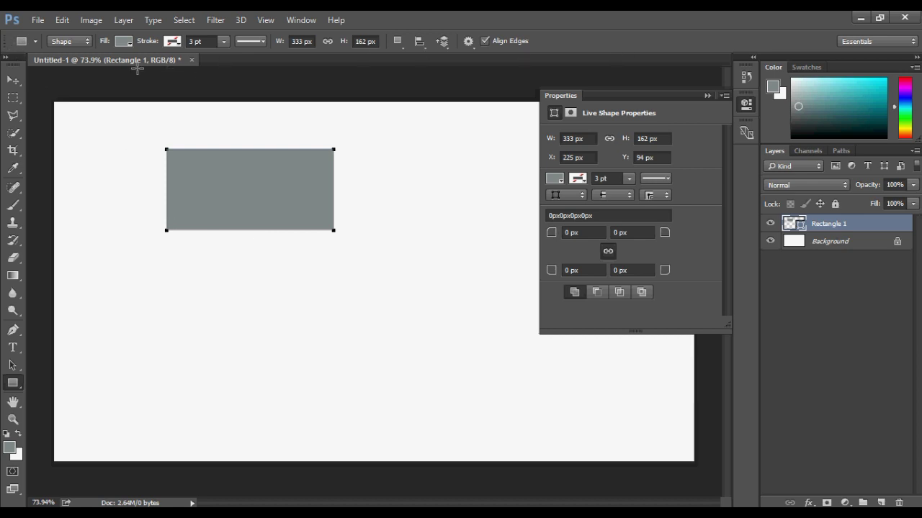
left_click(63, 42)
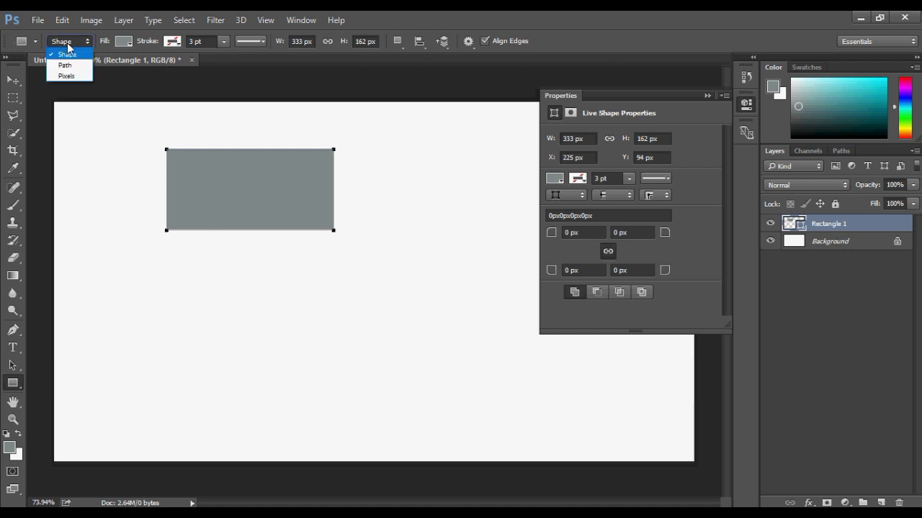
left_click(68, 45)
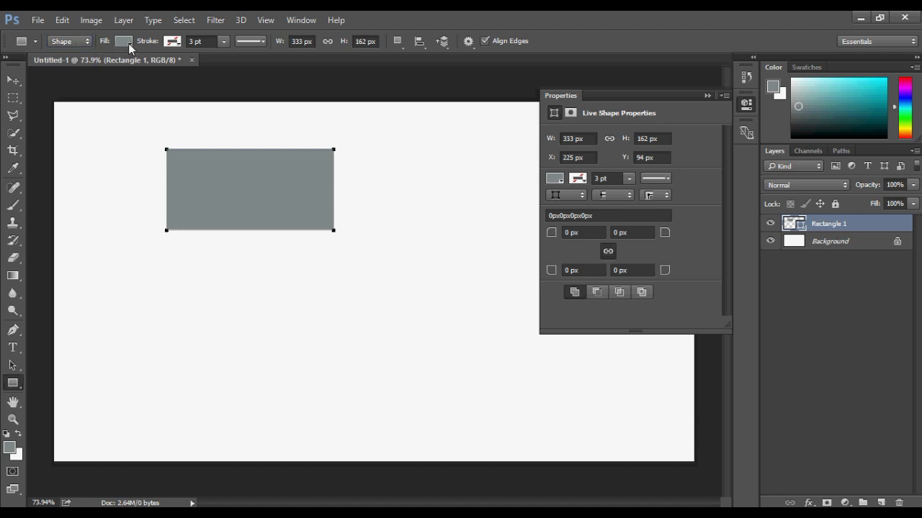
Try teal, blue, magenta, green, light orange and red fills on the rectangle, ending with a solid gray fill.
left_click(123, 42)
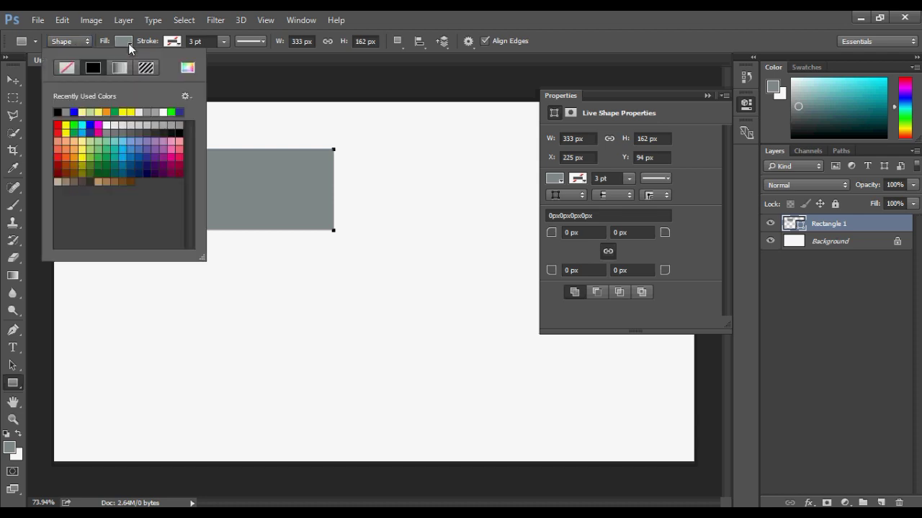
left_click(115, 150)
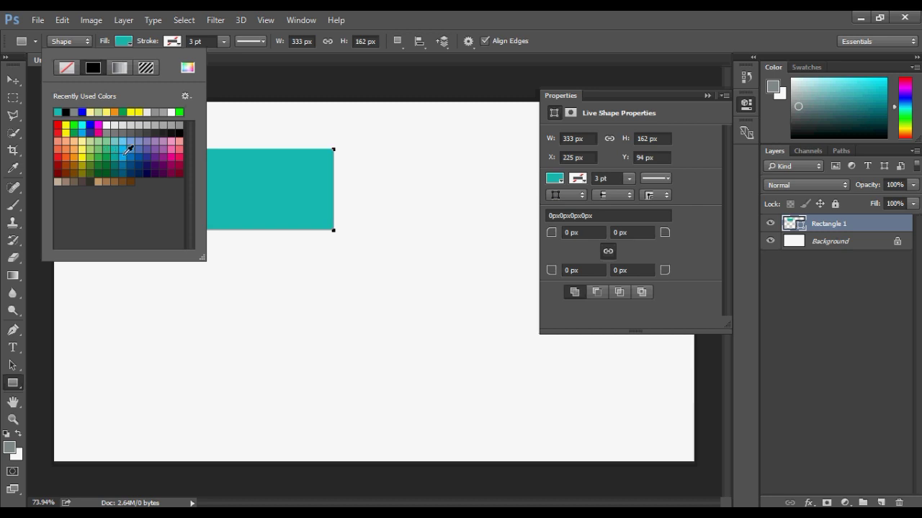
left_click(124, 149)
left_click(147, 157)
left_click(171, 149)
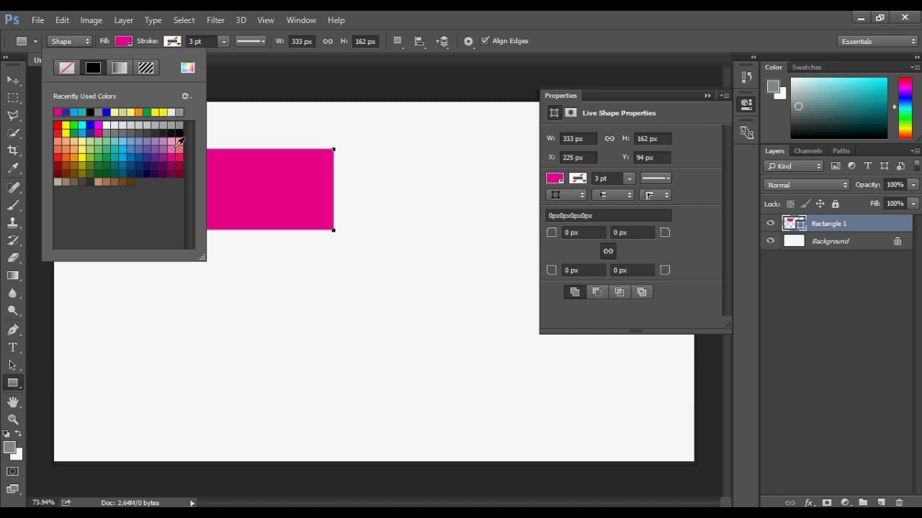
left_click(178, 143)
left_click(94, 142)
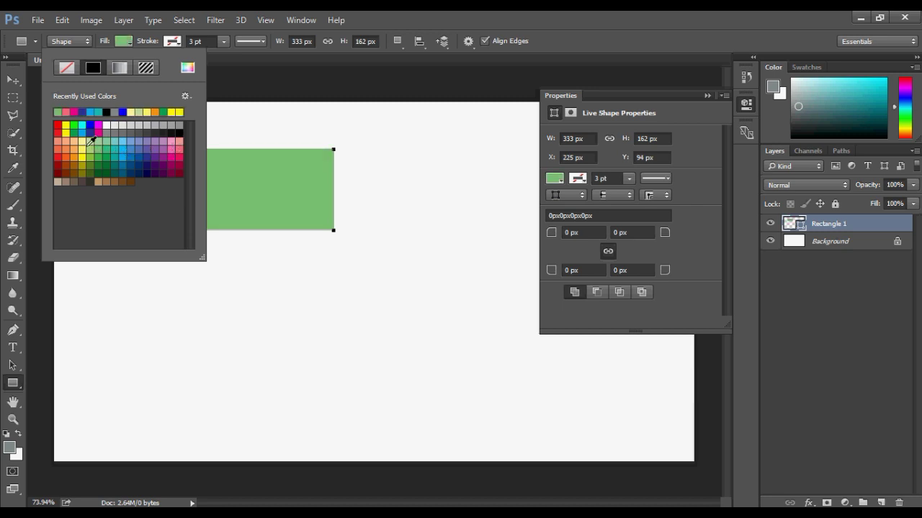
left_click(82, 140)
left_click(66, 141)
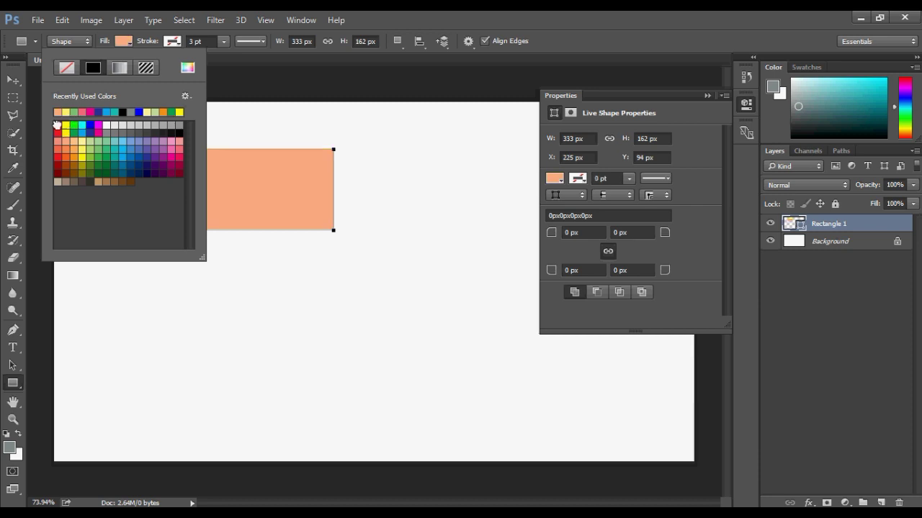
left_click(58, 124)
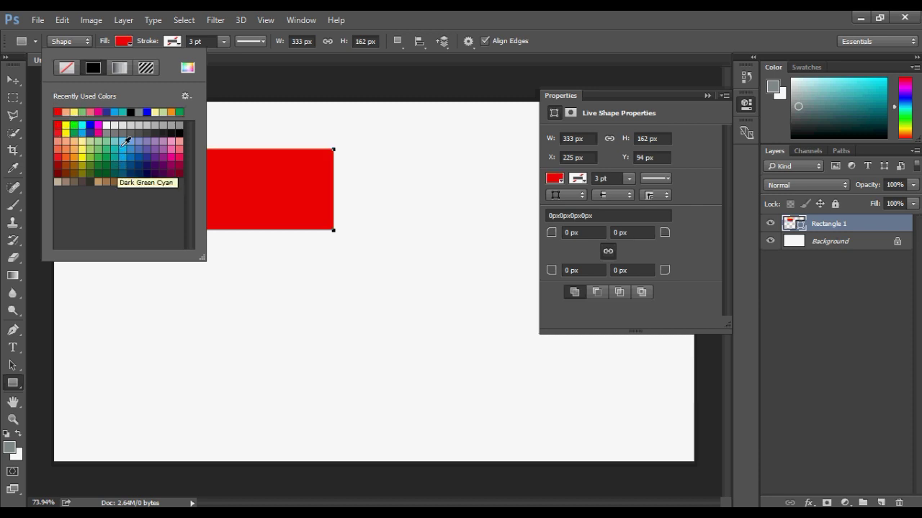
left_click(173, 126)
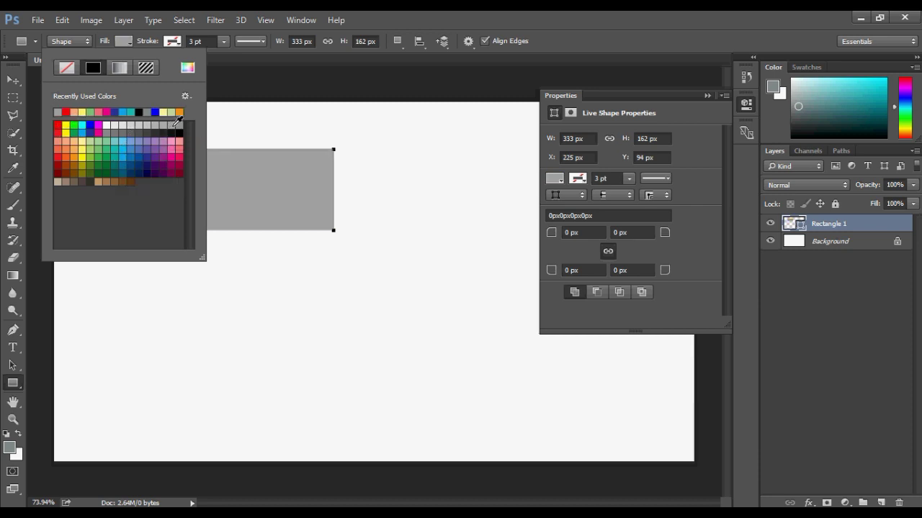
Remove the fill from the rectangle and inspect its bare outline at different magnifications.
left_click(67, 70)
scroll(460, 237, "down", 3)
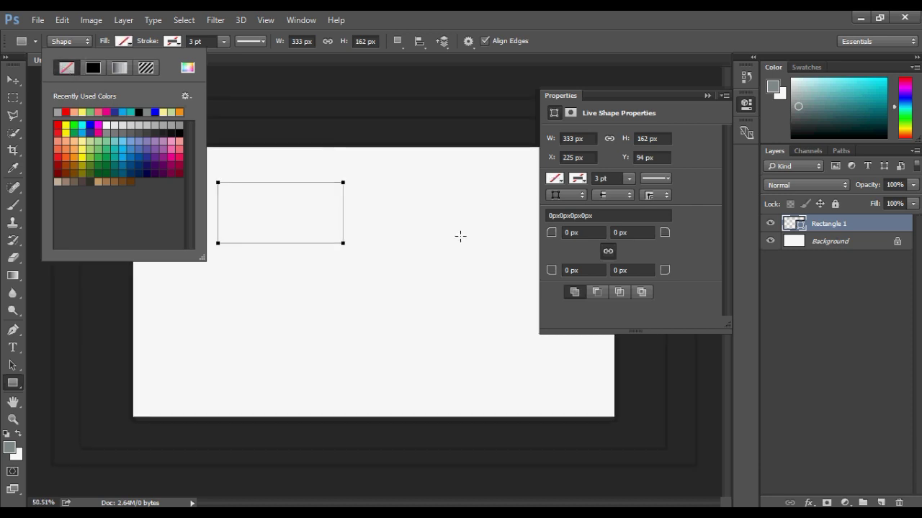
scroll(307, 206, "up", 6)
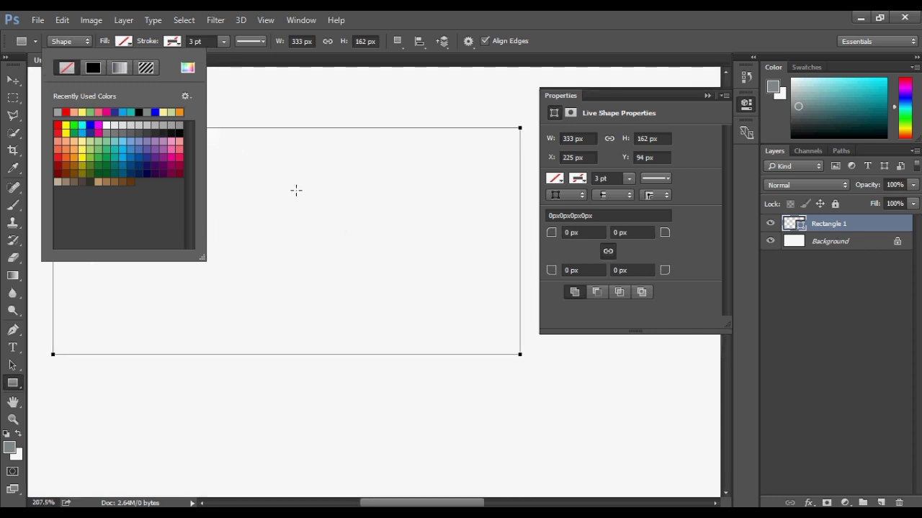
scroll(460, 251, "down", 3)
scroll(394, 259, "up", 2)
scroll(255, 208, "down", 1)
scroll(254, 208, "down", 1)
scroll(461, 282, "up", 2)
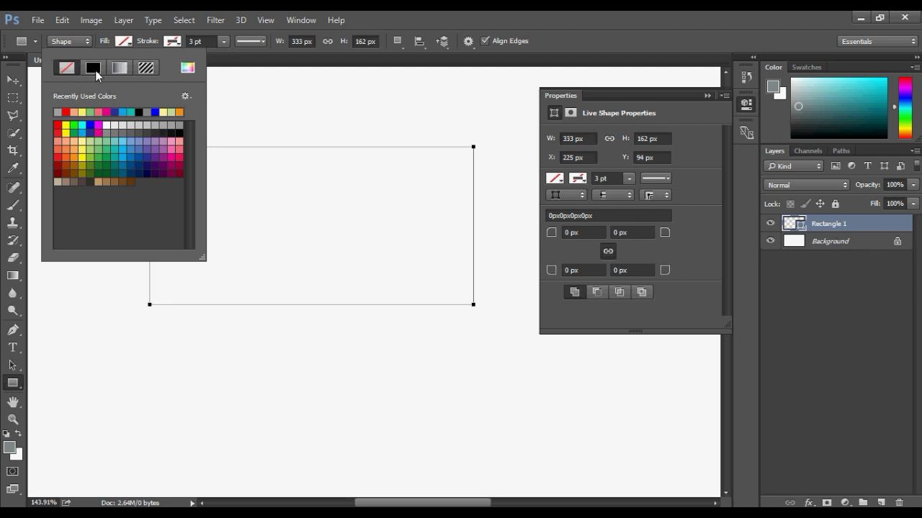
Return the rectangle to its solid gray fill and close the fill options.
left_click(93, 67)
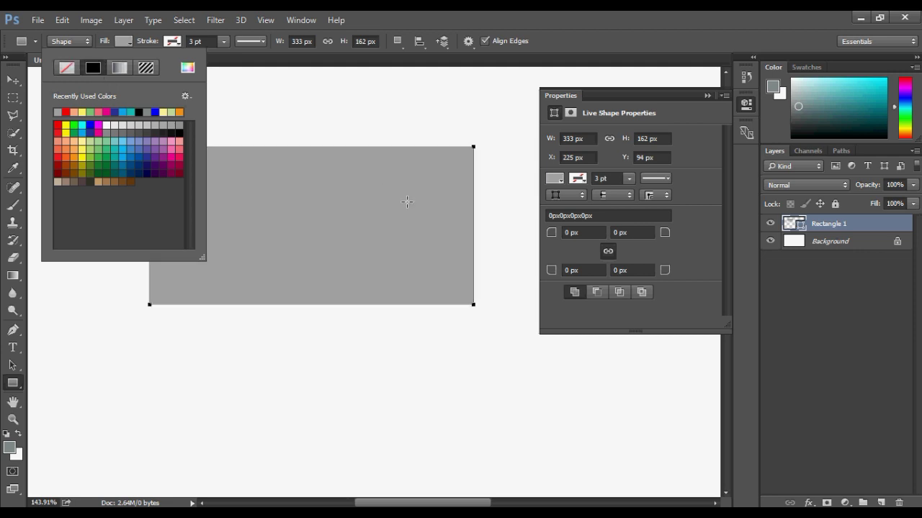
scroll(472, 241, "down", 1)
scroll(472, 241, "down", 1)
scroll(313, 213, "up", 2)
scroll(243, 232, "down", 2)
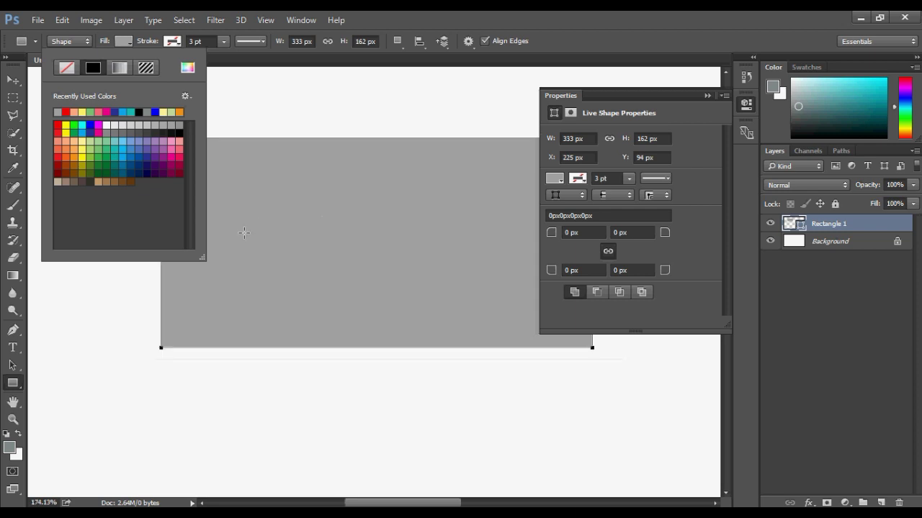
scroll(368, 246, "up", 2)
scroll(369, 246, "down", 1)
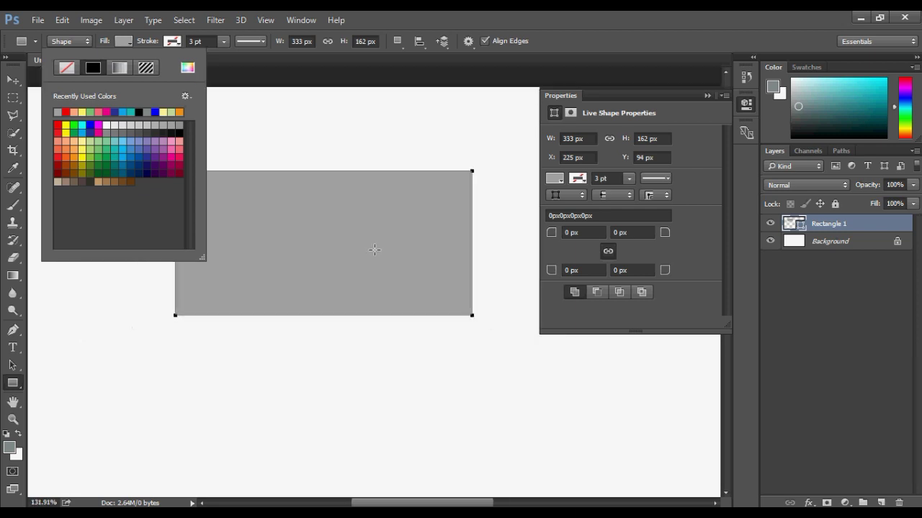
scroll(369, 247, "up", 1)
left_click(128, 46)
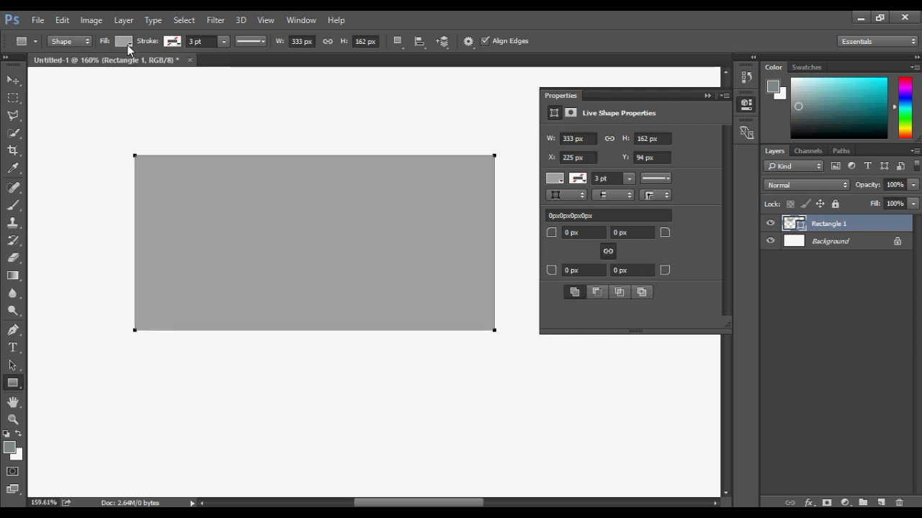
Give the rectangle a solid black stroke with a width of 0.74 pt.
left_click(173, 44)
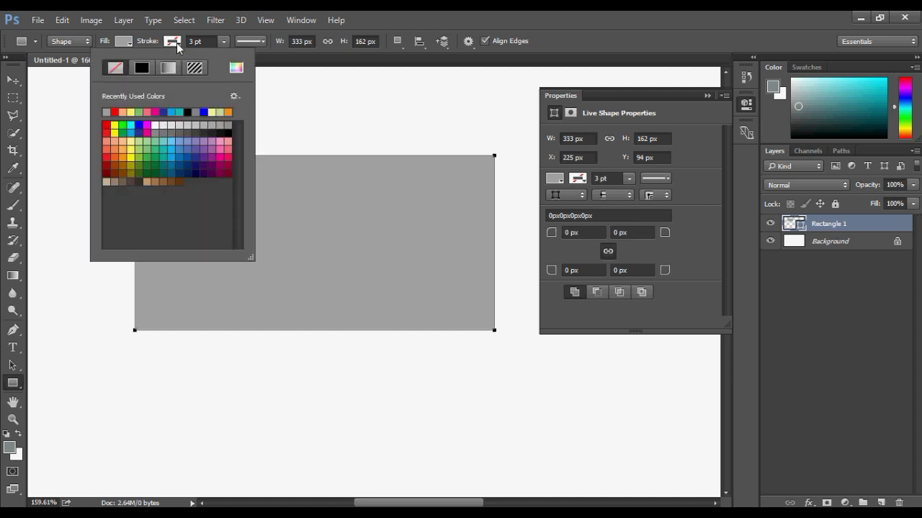
left_click(181, 41)
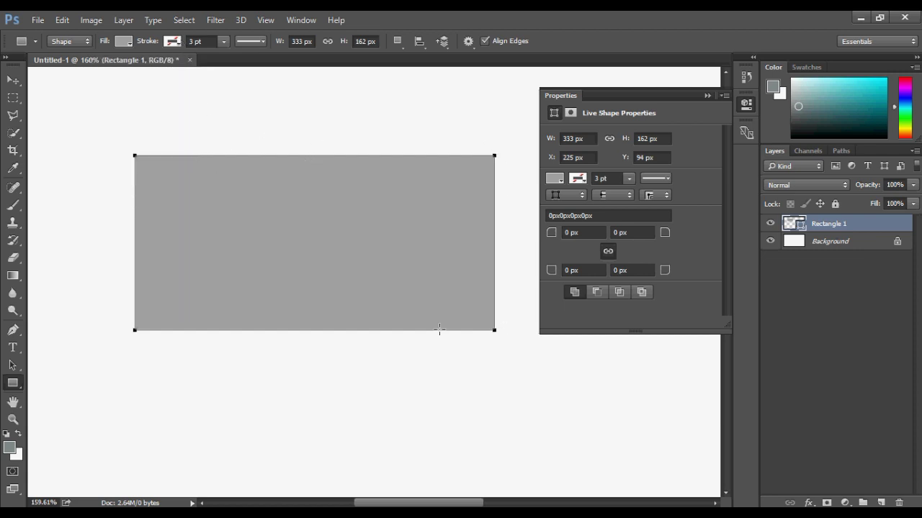
left_click(224, 41)
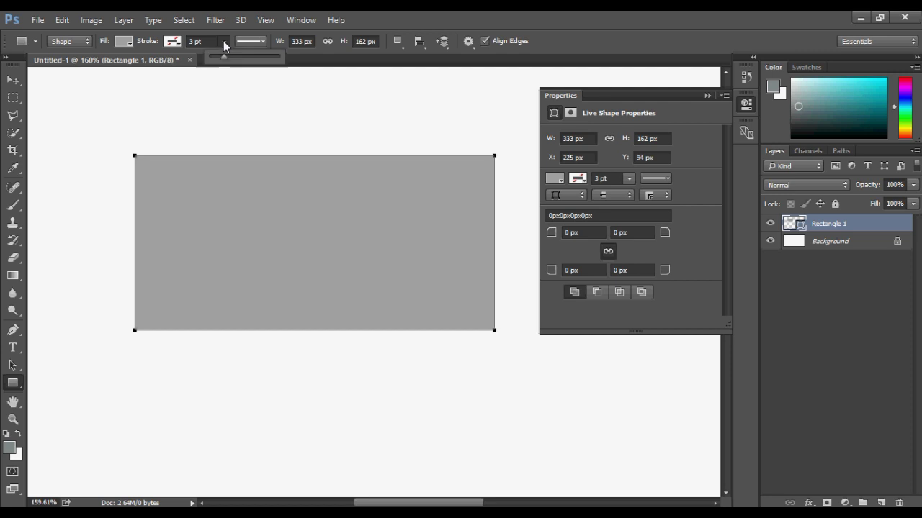
mouse_move(214, 59)
left_mouse_down()
mouse_move(232, 59)
mouse_move(222, 64)
left_mouse_up()
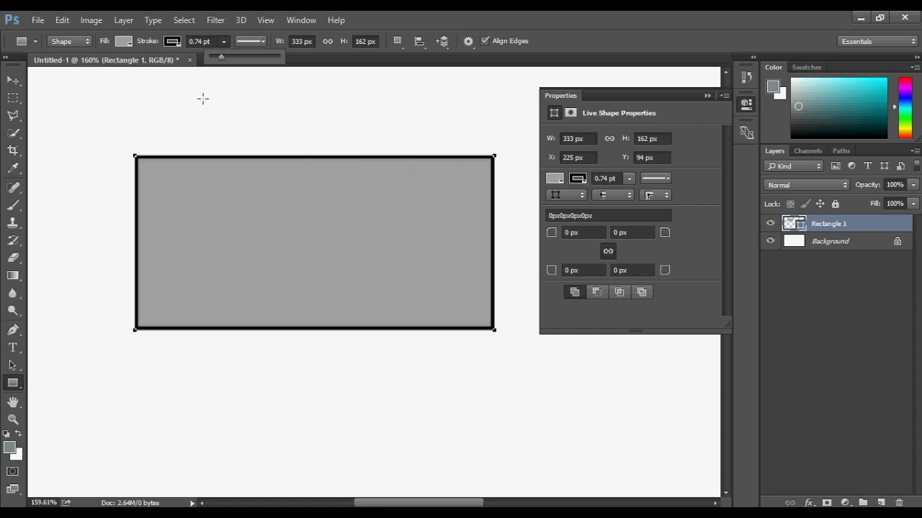
Try gray, green, cyan, yellow and red stroke colours on the rectangle, ending with yellow.
left_click(180, 42)
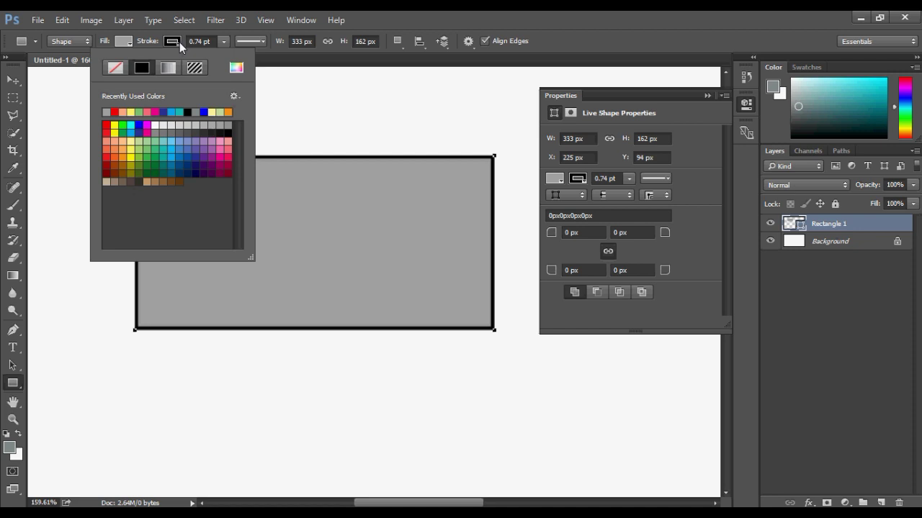
left_click(165, 127)
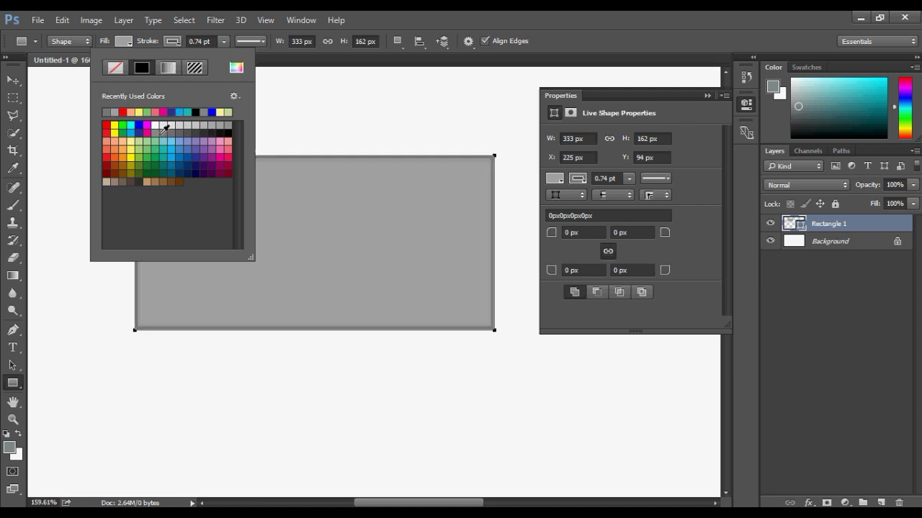
left_click(123, 126)
left_click(132, 126)
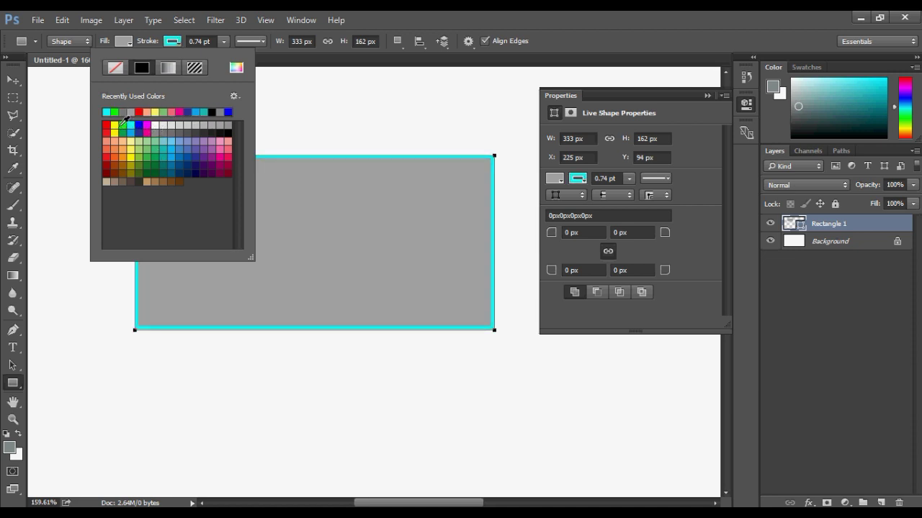
left_click(115, 126)
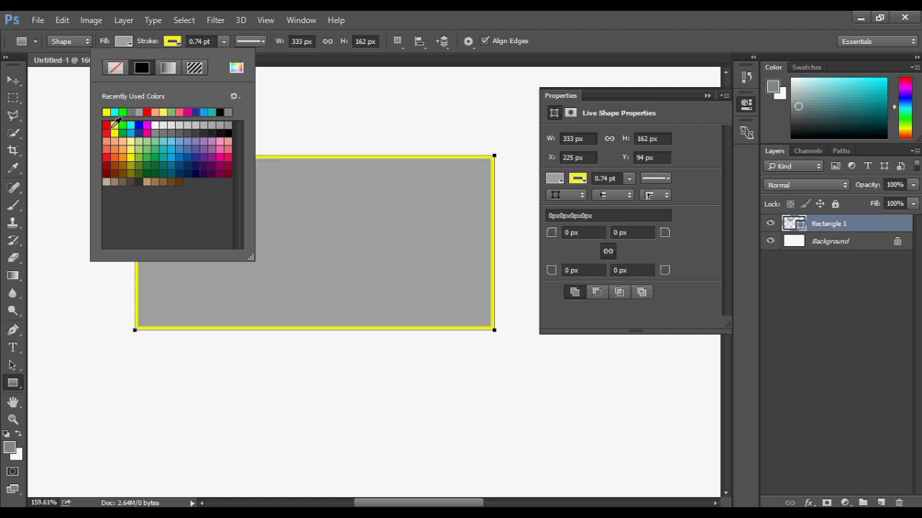
left_click(106, 125)
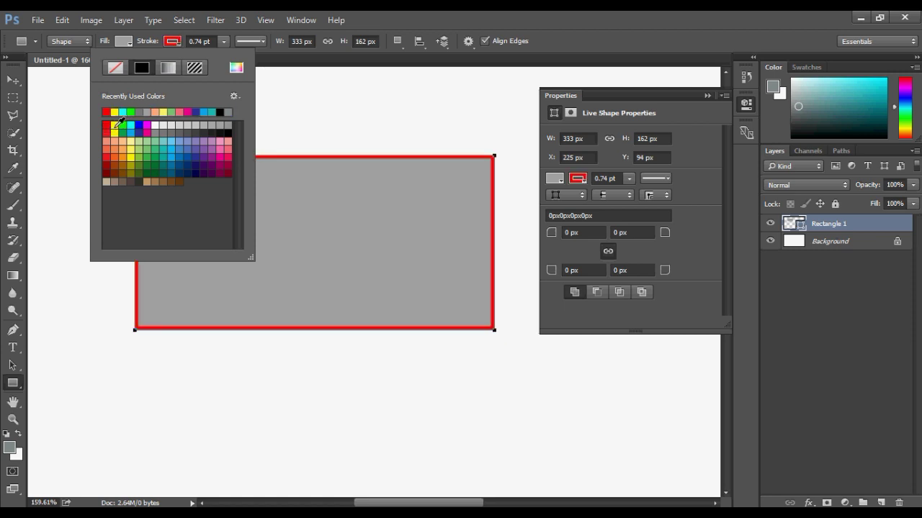
left_click(114, 125)
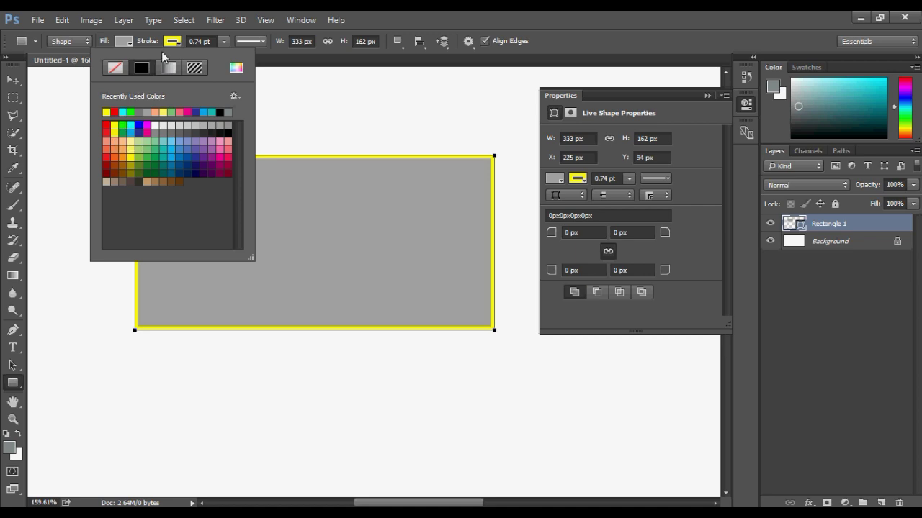
left_click(172, 41)
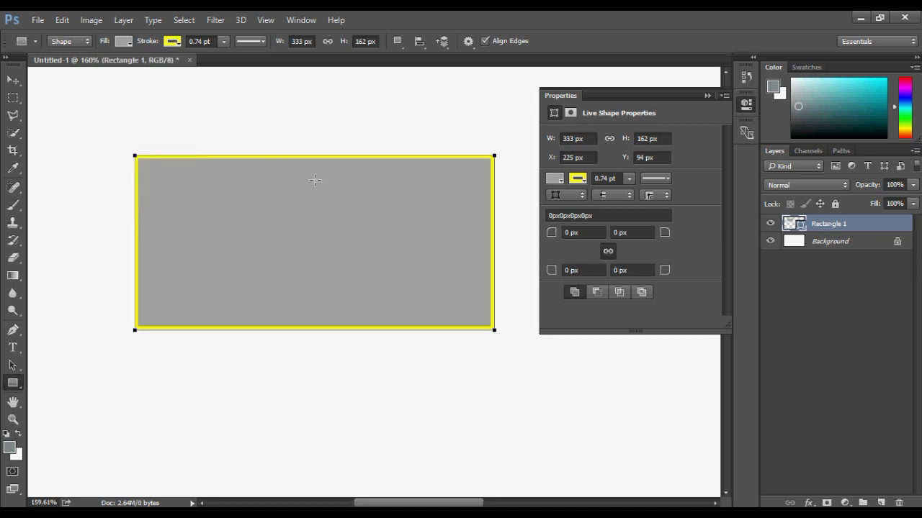
Try the dashed and dotted line styles on the rectangle's yellow stroke, ending with the dashed one.
scroll(316, 180, "up", 3)
scroll(319, 181, "up", 4)
scroll(288, 159, "down", 6)
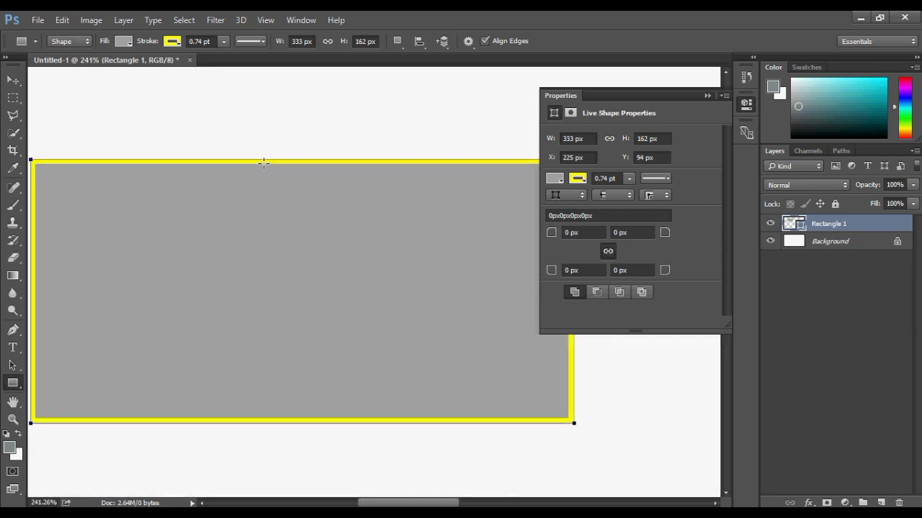
scroll(268, 161, "up", 1)
scroll(259, 137, "down", 1)
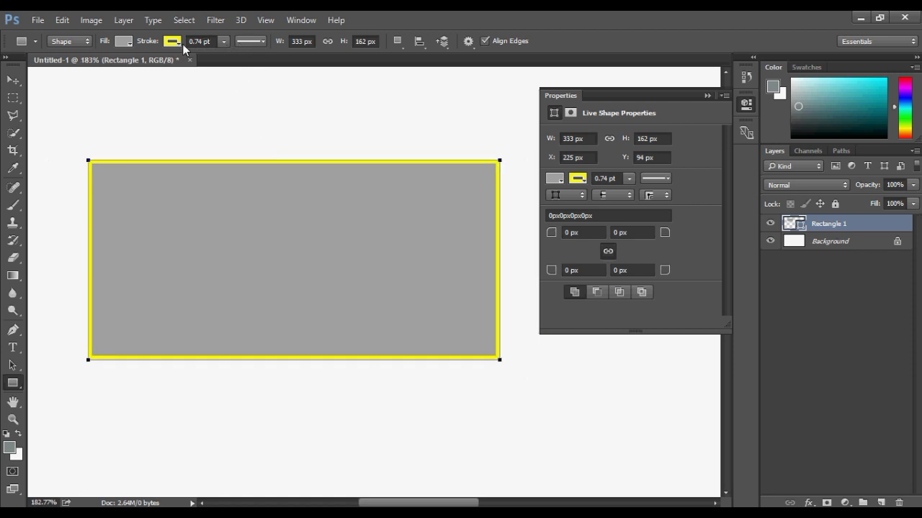
left_click(259, 42)
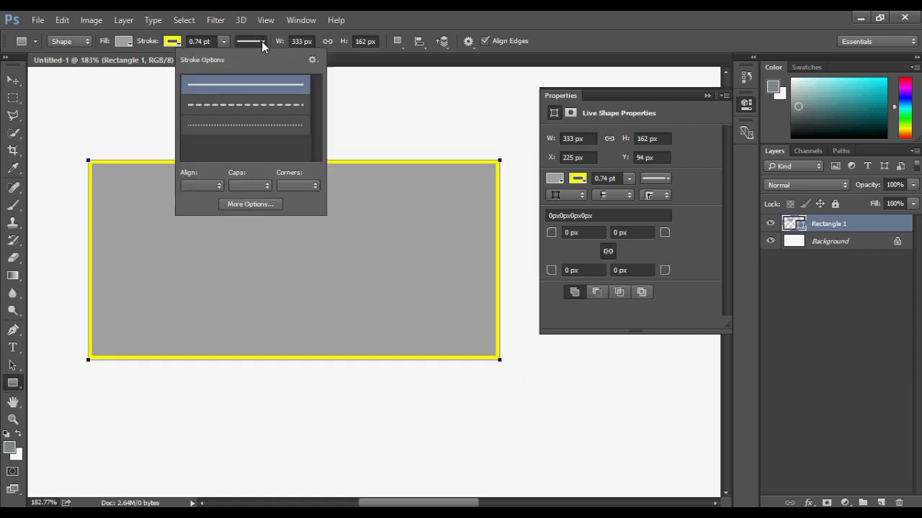
left_click(253, 106)
left_click(261, 125)
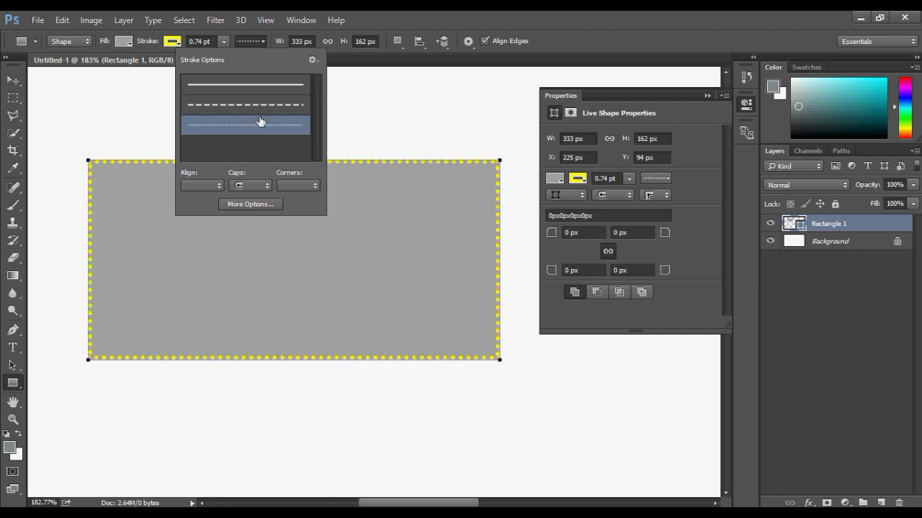
left_click(258, 106)
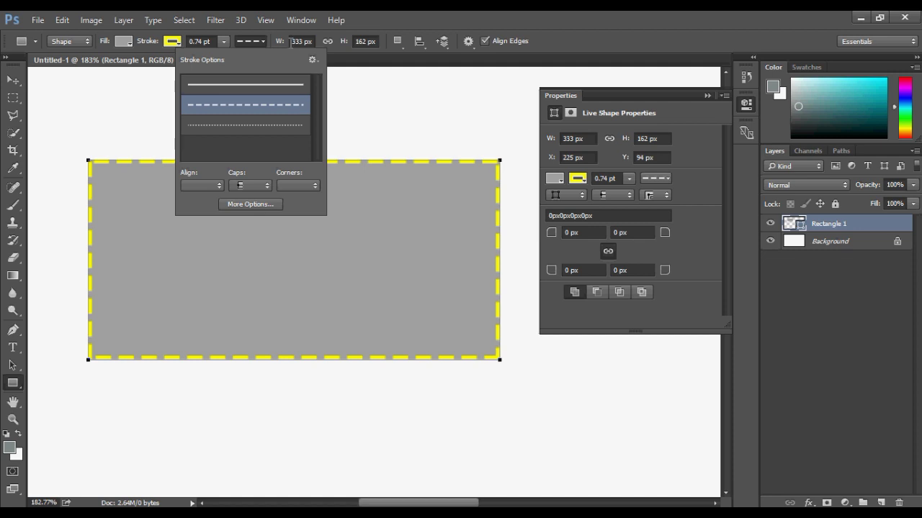
left_click(265, 41)
Collapse the rectangle's Live Shape Properties to clear the canvas view.
scroll(370, 236, "down", 5)
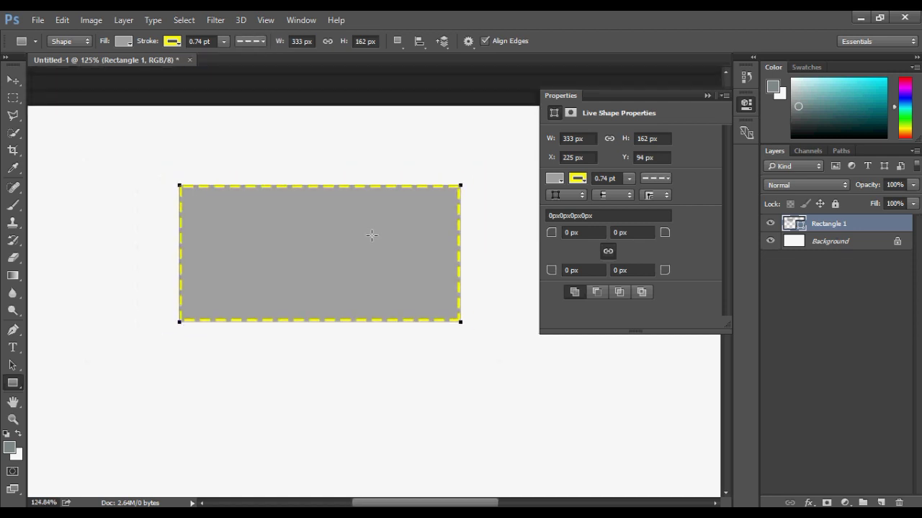
scroll(309, 241, "up", 4)
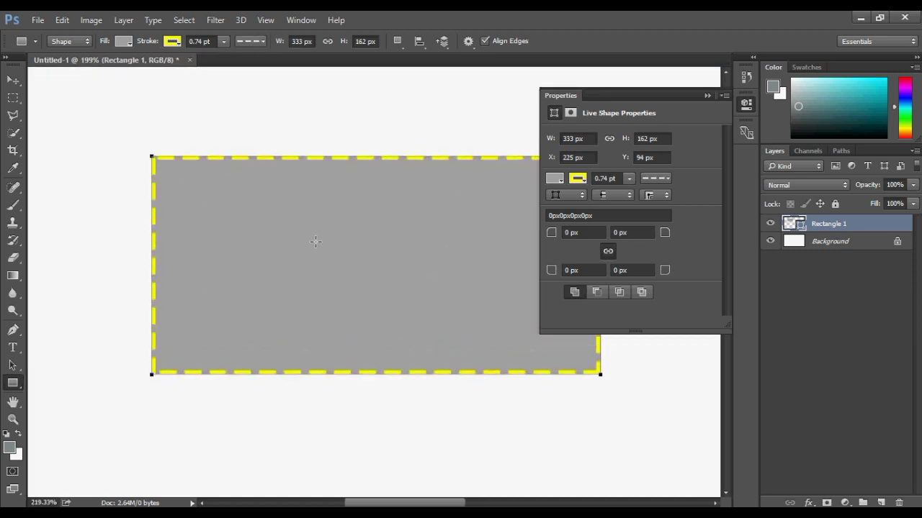
scroll(247, 233, "down", 2)
scroll(373, 303, "up", 2)
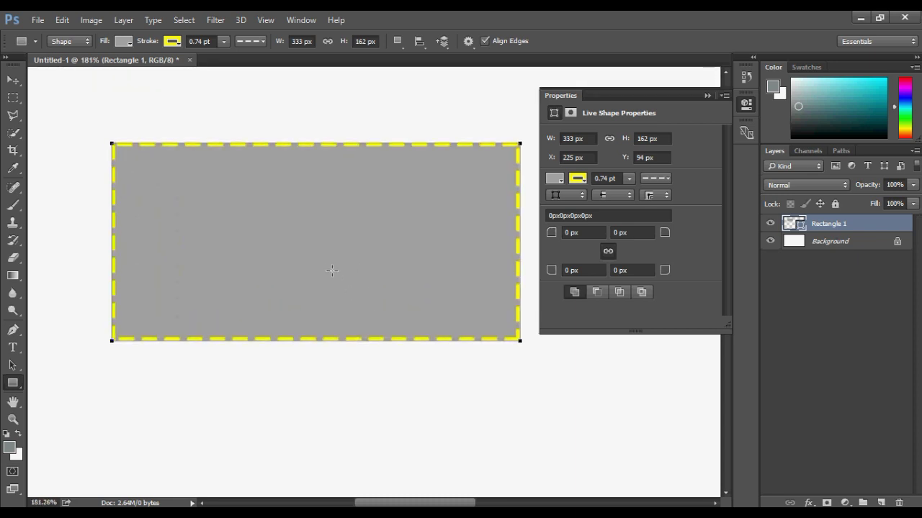
scroll(360, 290, "down", 2)
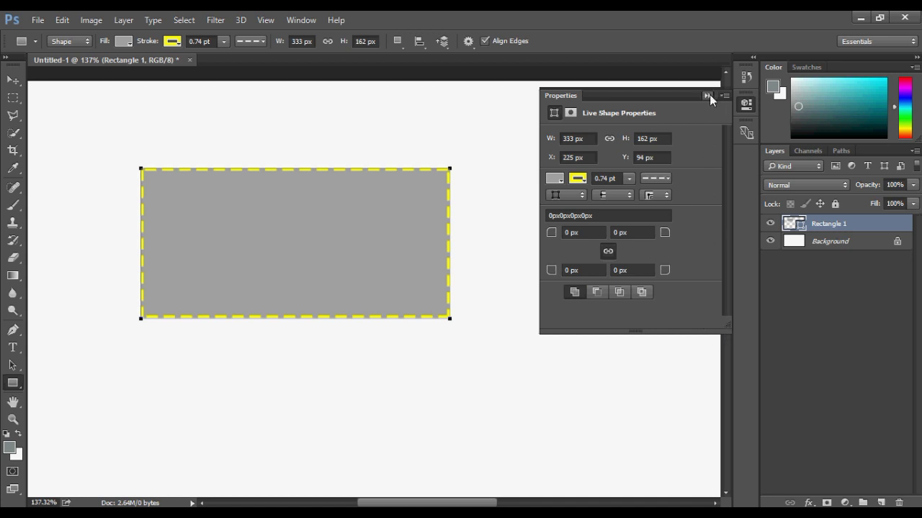
left_click(709, 95)
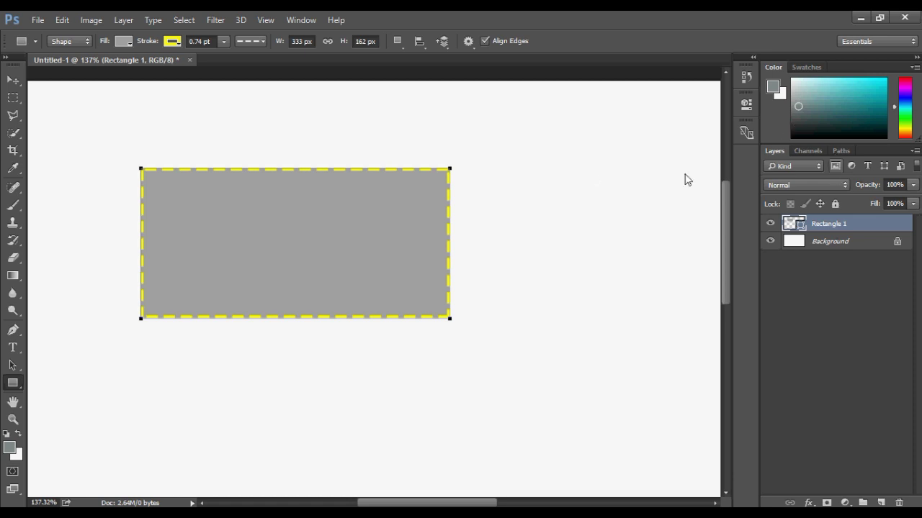
Inspect the dashed border of the rectangle up close and undo the change of its stroke style.
scroll(576, 194, "down", 3)
scroll(414, 223, "up", 2)
scroll(414, 211, "up", 2)
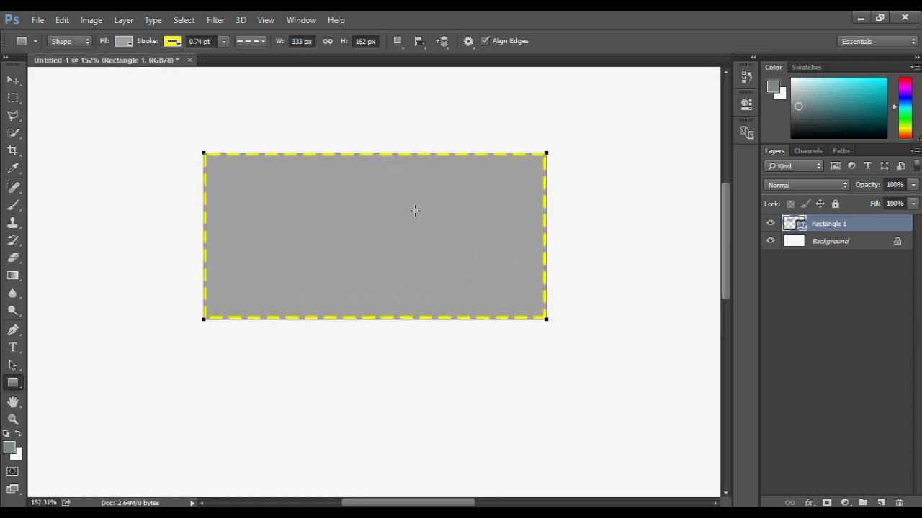
scroll(288, 226, "down", 3)
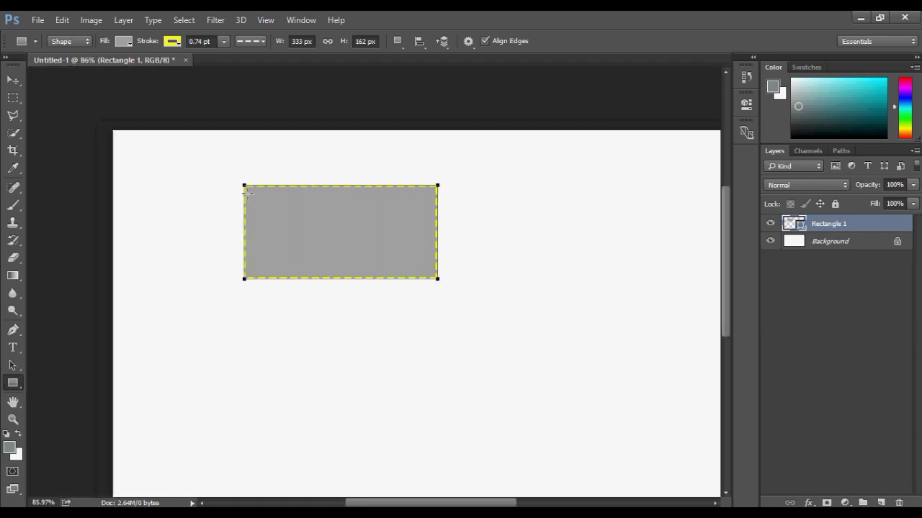
scroll(338, 234, "up", 2)
scroll(352, 238, "up", 2)
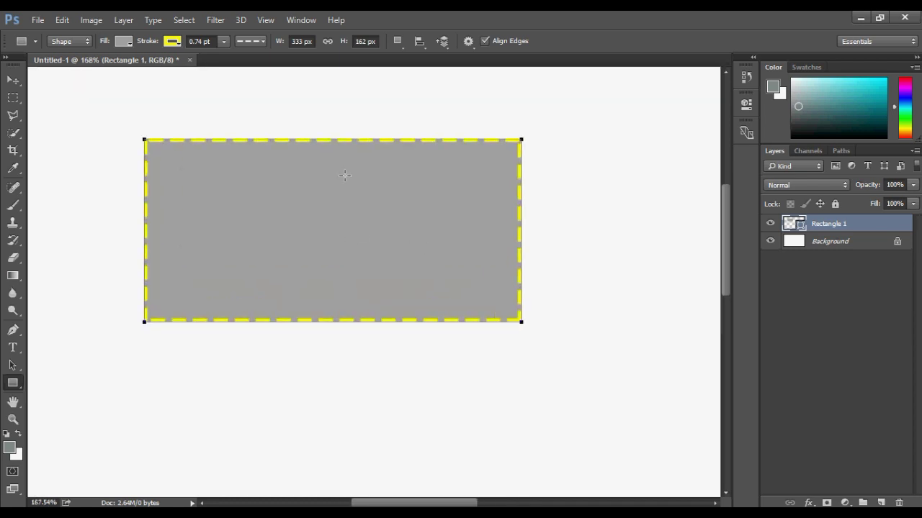
scroll(346, 175, "up", 2)
scroll(345, 222, "down", 2)
scroll(321, 221, "up", 3)
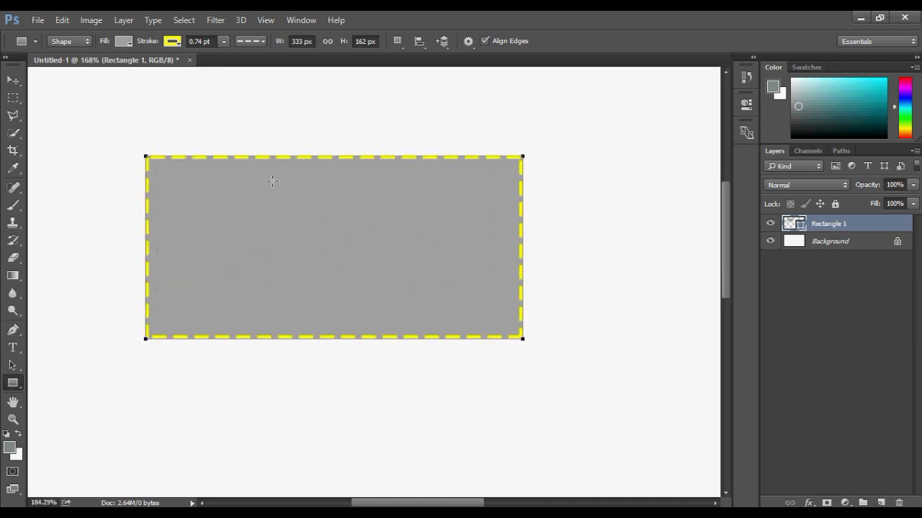
scroll(288, 183, "down", 2)
scroll(300, 212, "up", 2)
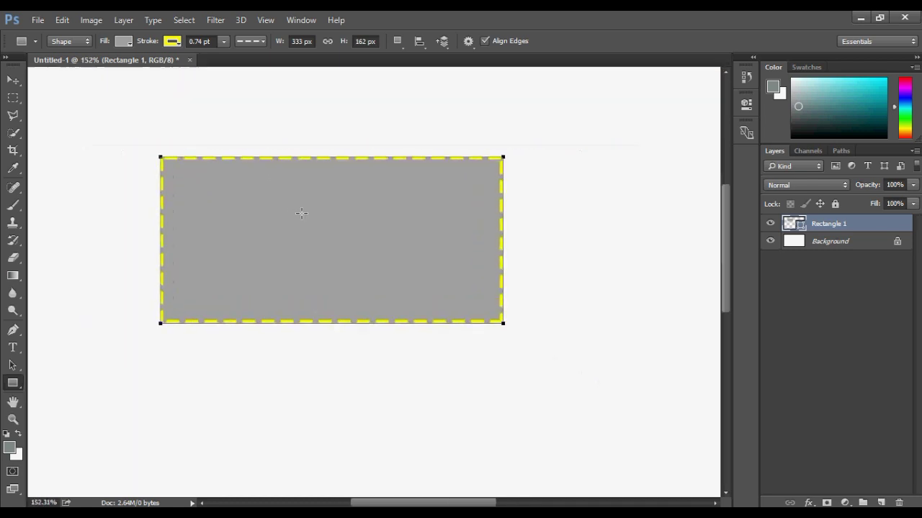
scroll(302, 213, "down", 2)
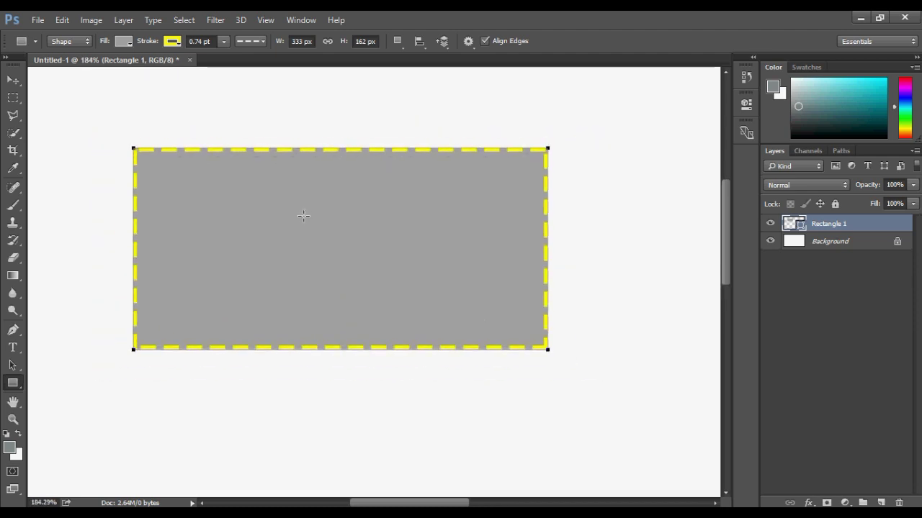
key("ctrl+z")
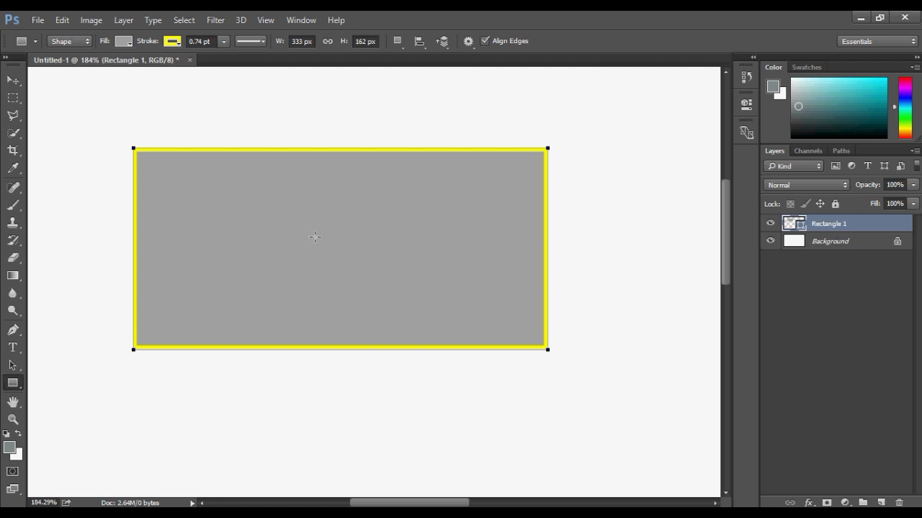
Compare the rectangle's dashed and solid borders by redoing and undoing the last stroke style change.
key("ctrl+z")
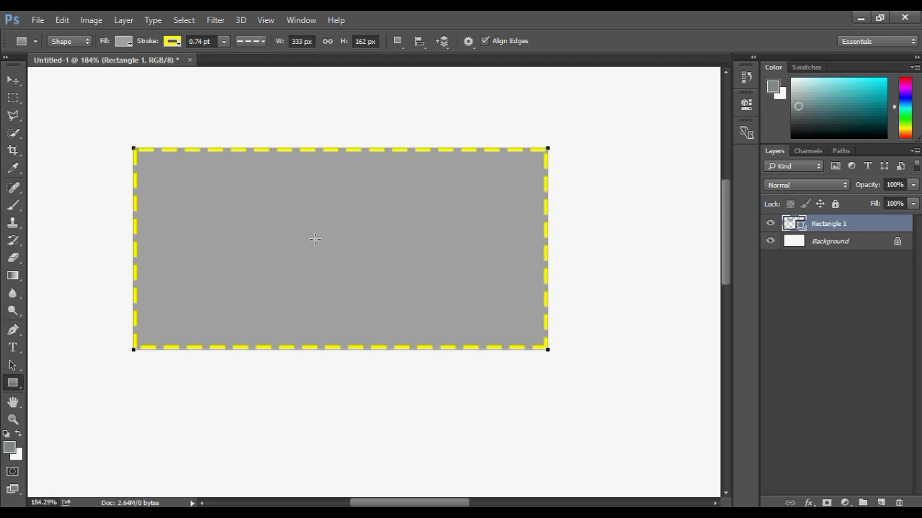
key("ctrl+z")
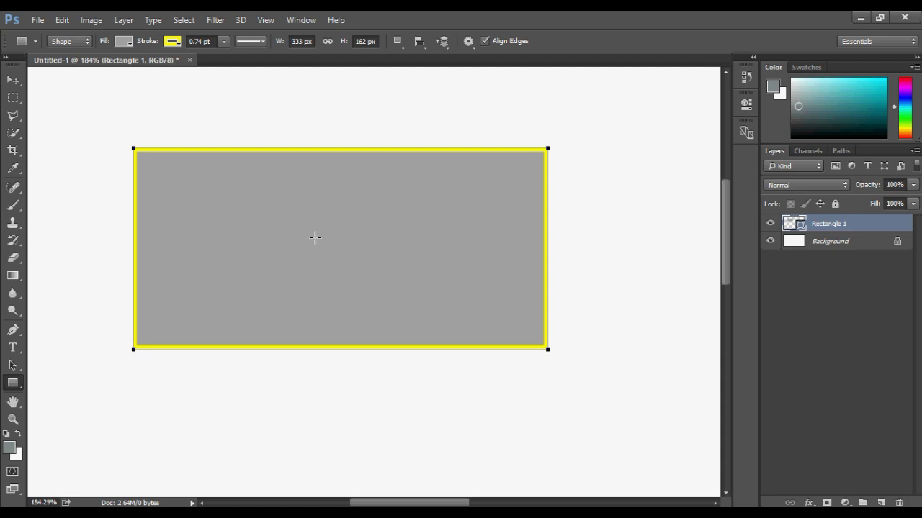
scroll(321, 240, "down", 3)
scroll(314, 238, "up", 5)
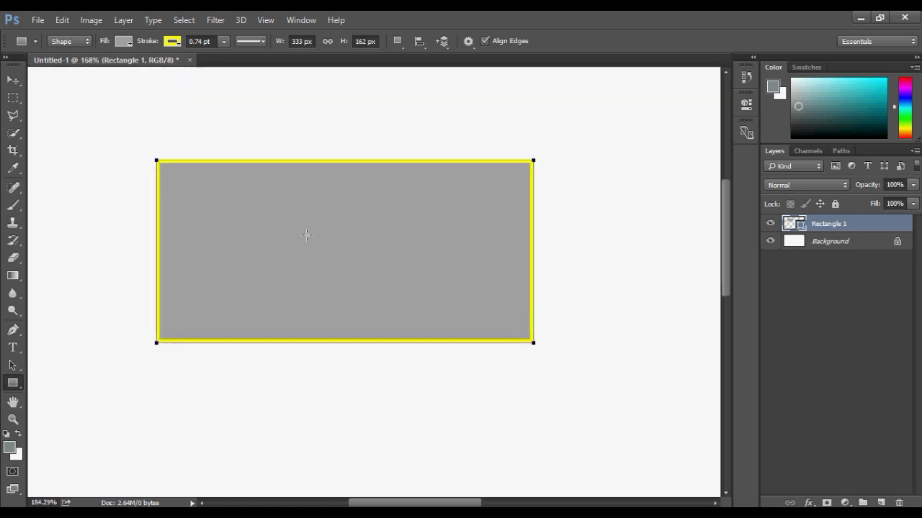
scroll(305, 237, "down", 4)
scroll(307, 234, "down", 1)
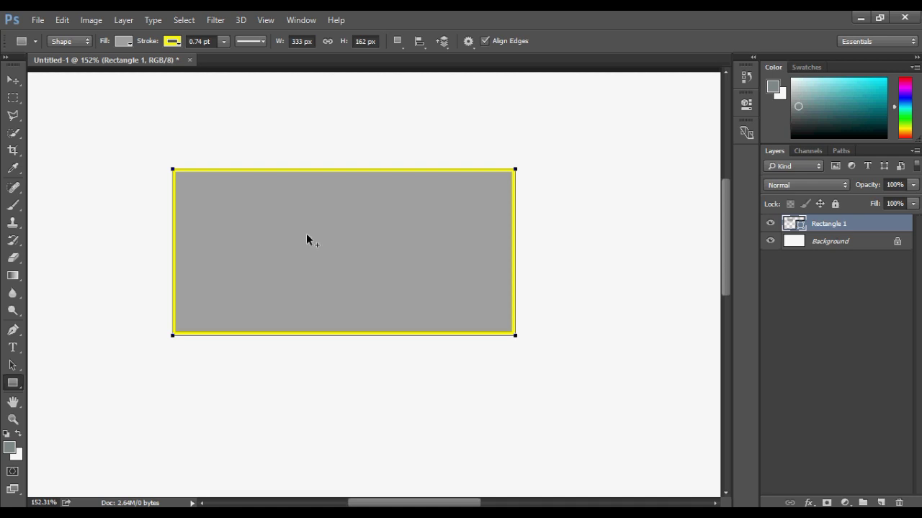
Undo the rectangle's edits back to the empty canvas and redo them up to the solid yellow stroke.
key("ctrl+z")
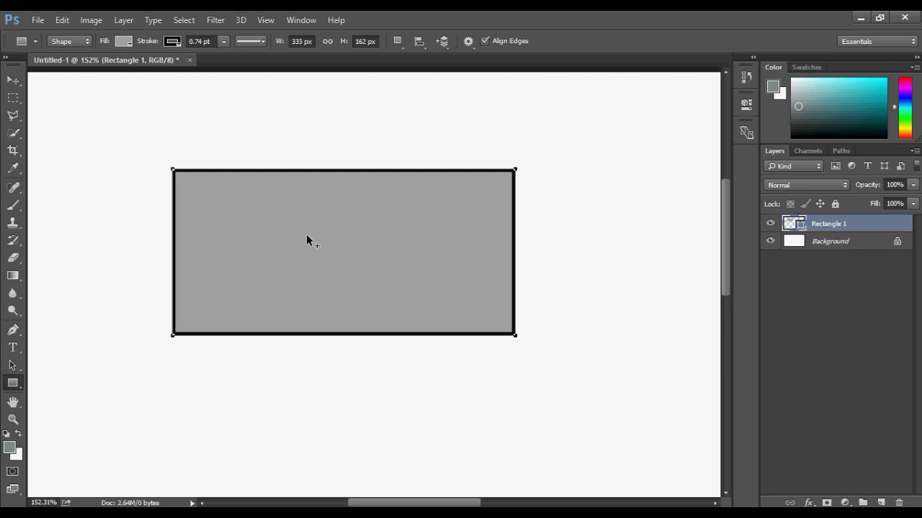
key("ctrl+alt+z")
key("ctrl+alt+z")
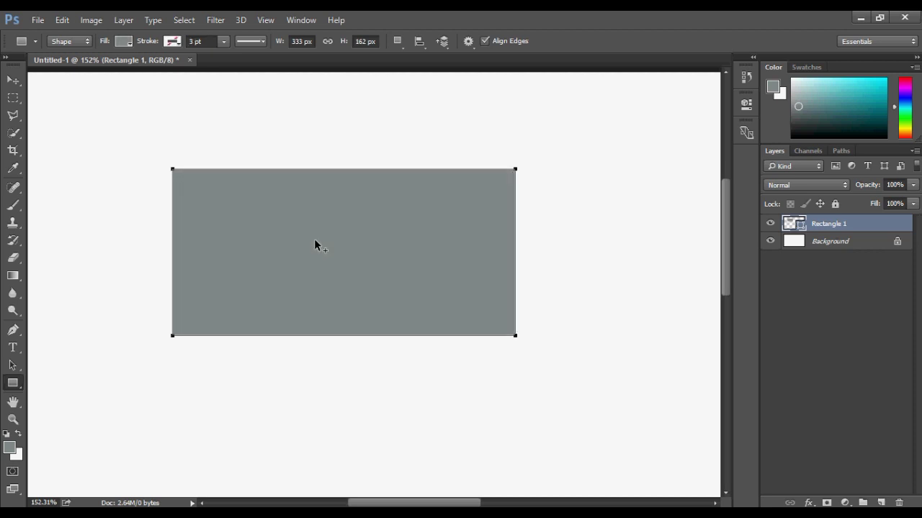
key("ctrl+alt+z")
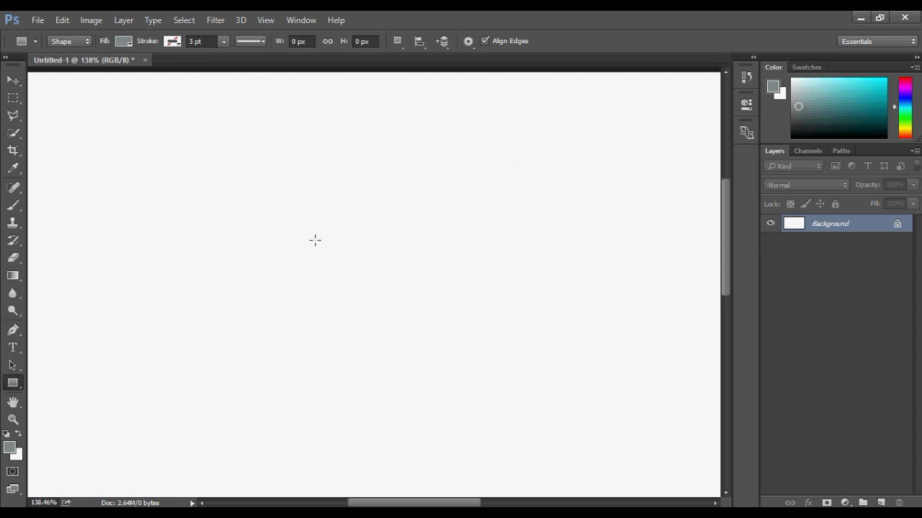
scroll(314, 239, "down", 3)
scroll(314, 239, "up", 2)
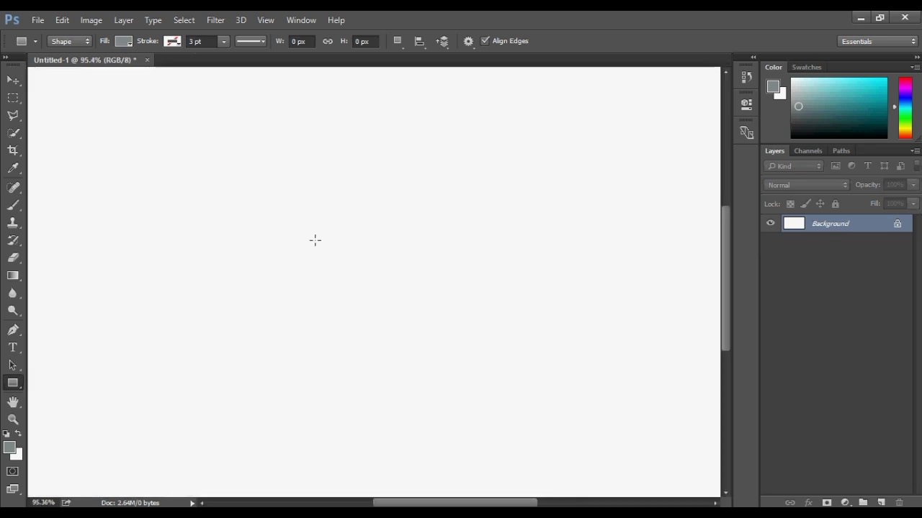
scroll(314, 239, "down", 2)
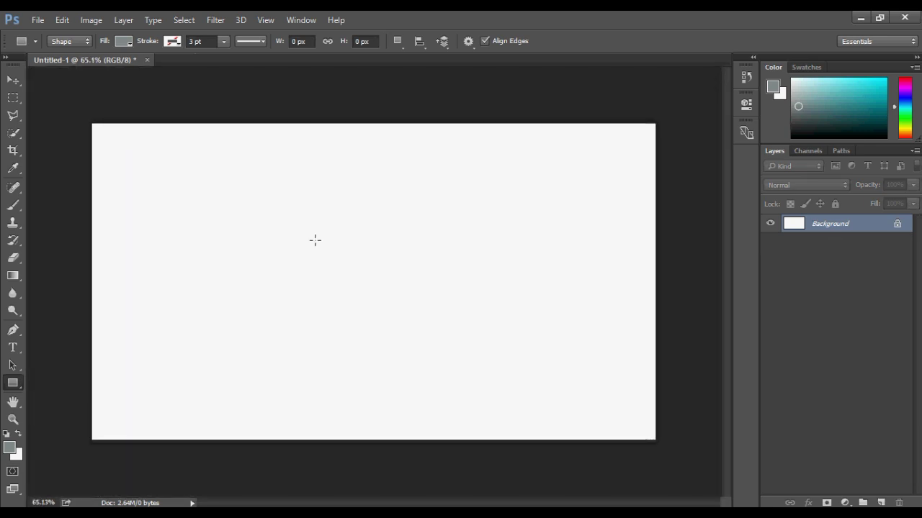
key("ctrl+shift+z")
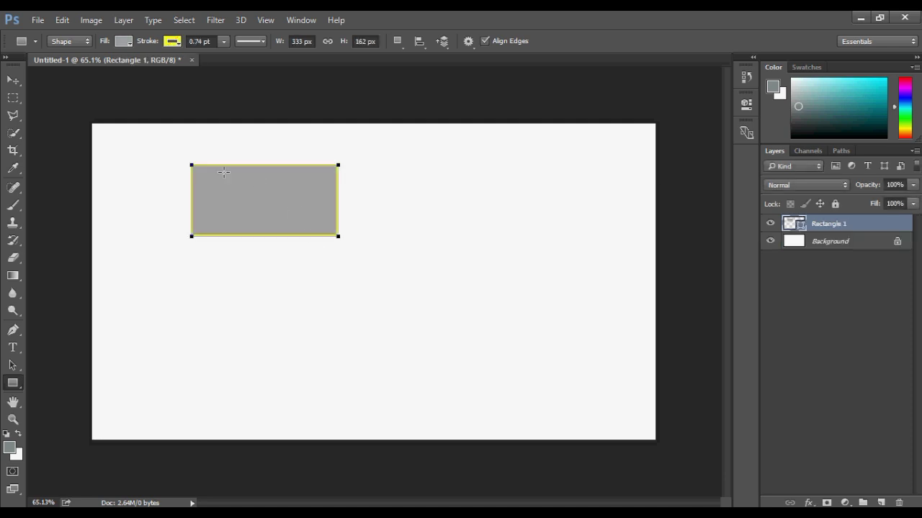
Examine the rectangle's gray fill and yellow border both close up and within the whole canvas.
scroll(223, 171, "up", 2)
scroll(129, 136, "up", 3)
scroll(255, 226, "down", 3)
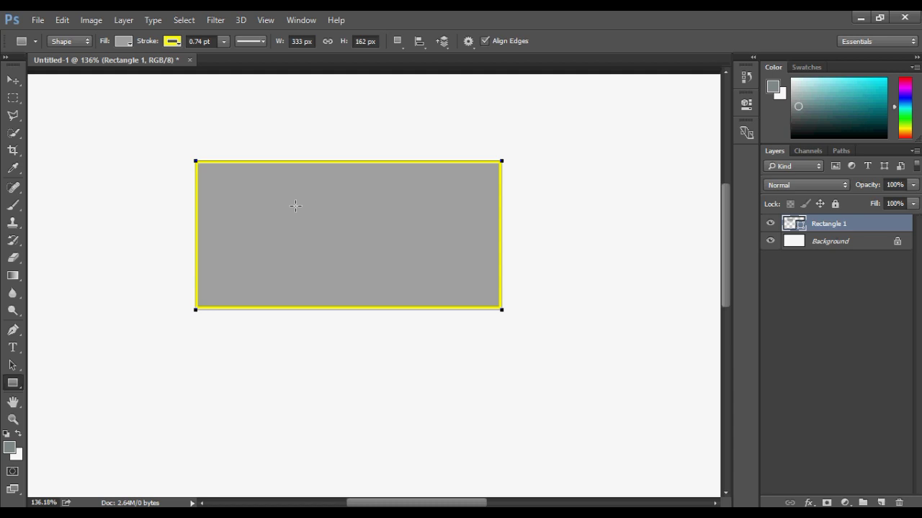
scroll(284, 204, "down", 3)
scroll(232, 151, "up", 2)
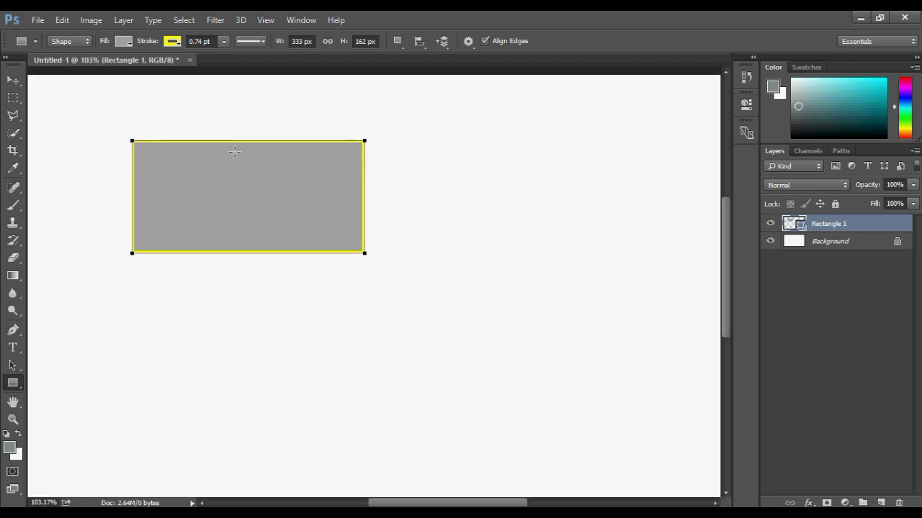
scroll(319, 185, "down", 3)
scroll(216, 179, "up", 4)
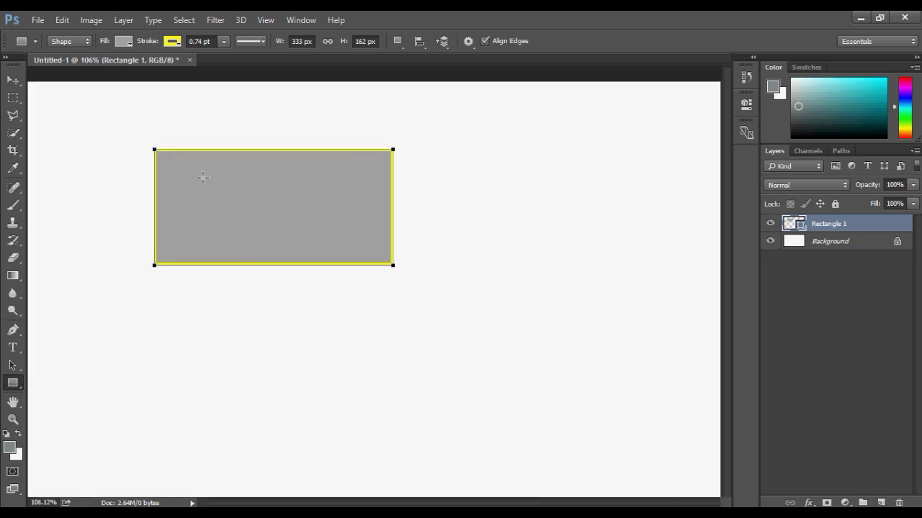
scroll(324, 190, "down", 4)
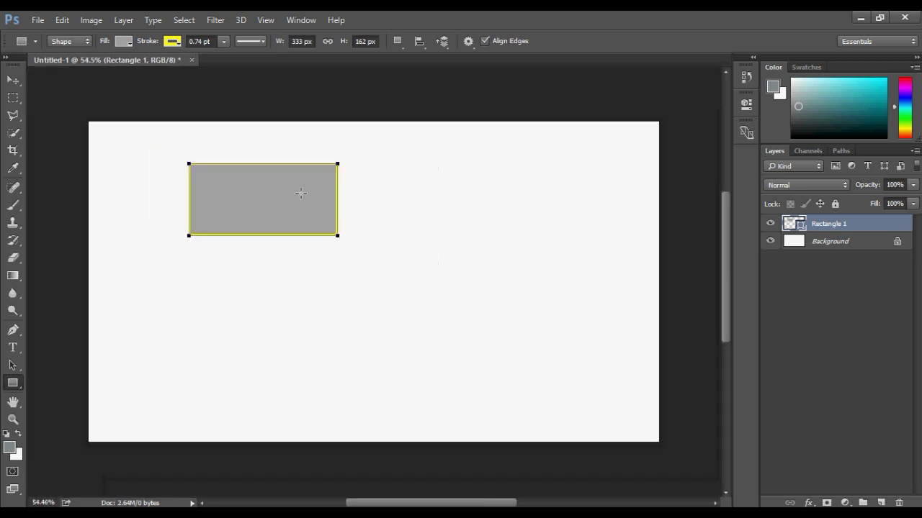
scroll(257, 175, "up", 1)
scroll(175, 120, "up", 3)
scroll(173, 144, "down", 3)
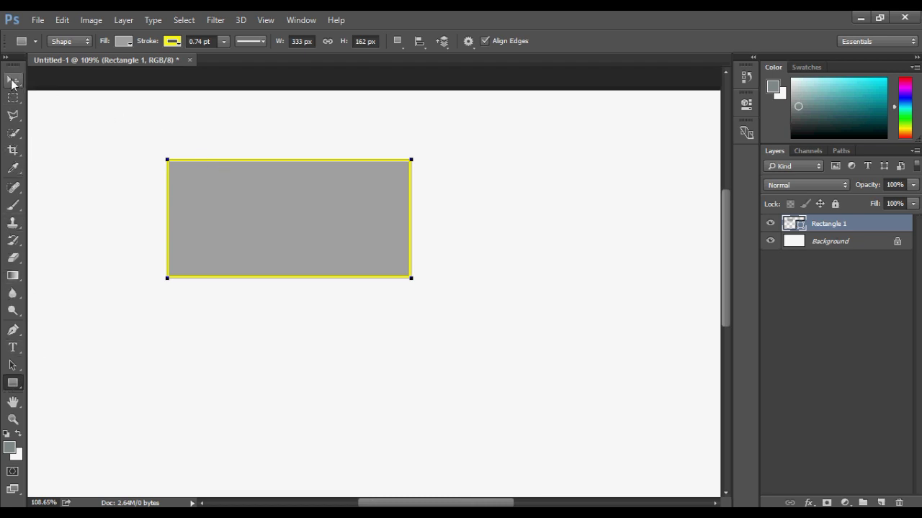
Move the rectangle slightly to the left on the canvas with the Move tool.
left_click(12, 84)
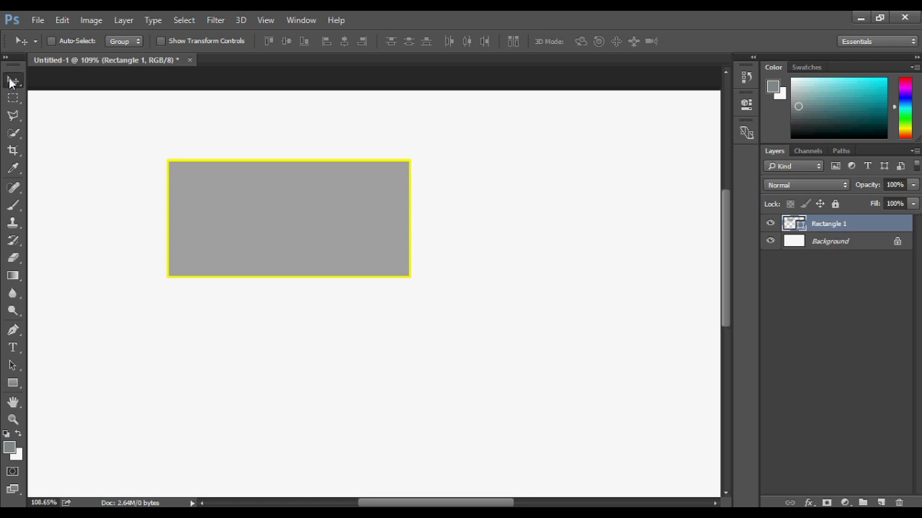
scroll(328, 211, "down", 1)
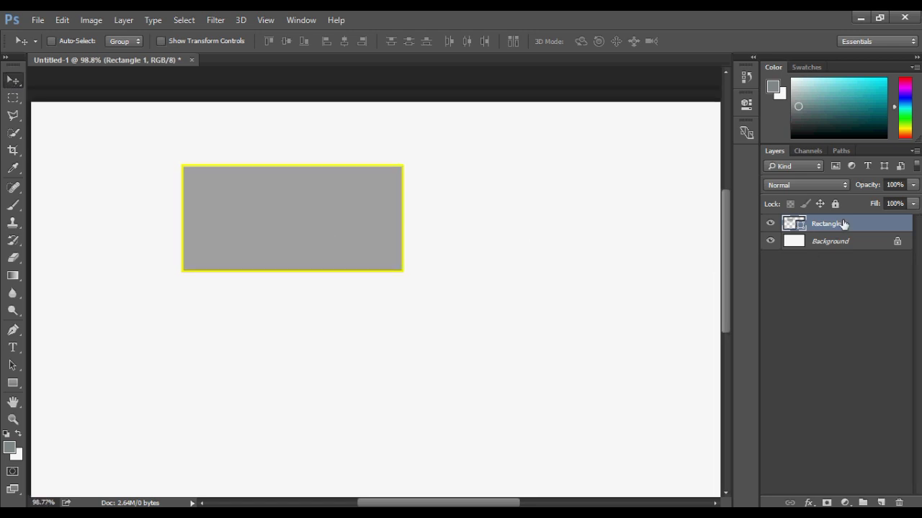
scroll(467, 242, "down", 2)
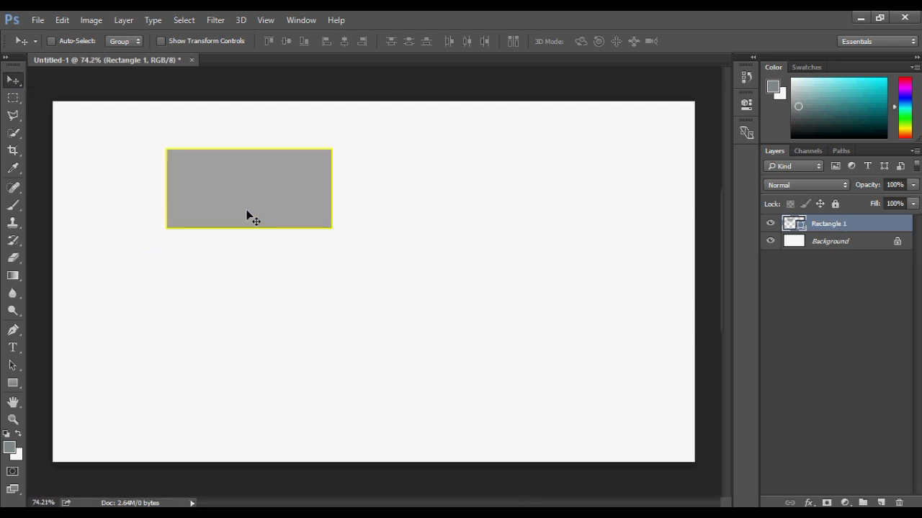
scroll(247, 214, "up", 1)
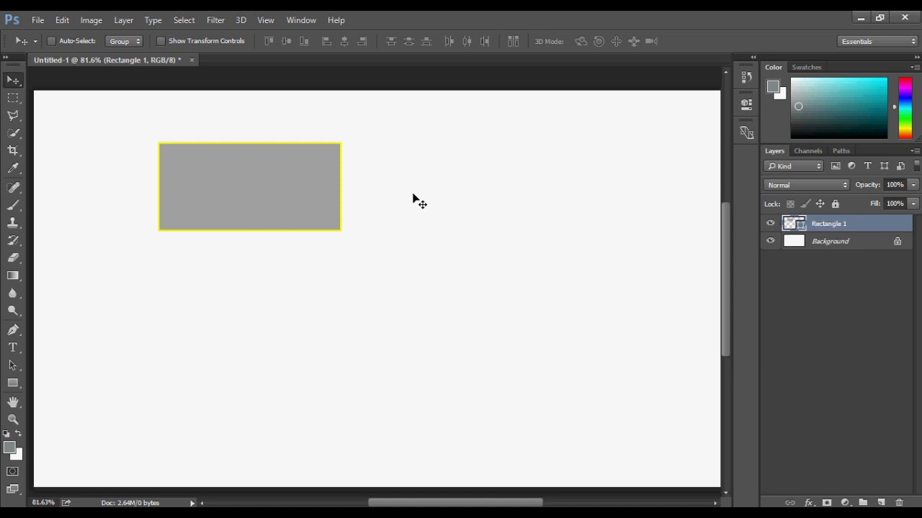
scroll(343, 208, "down", 2)
mouse_move(249, 188)
left_mouse_down()
mouse_move(322, 274)
mouse_move(463, 255)
mouse_move(564, 261)
mouse_move(458, 374)
mouse_move(194, 314)
mouse_move(169, 192)
mouse_move(503, 204)
mouse_move(552, 299)
mouse_move(439, 373)
mouse_move(226, 273)
mouse_move(239, 301)
mouse_move(494, 274)
mouse_move(275, 263)
mouse_move(434, 288)
mouse_move(265, 242)
mouse_move(238, 190)
left_mouse_up()
key("ctrl+plus")
key("ctrl+minus")
Try to move the locked Background layer to demonstrate its lock.
left_click(833, 244)
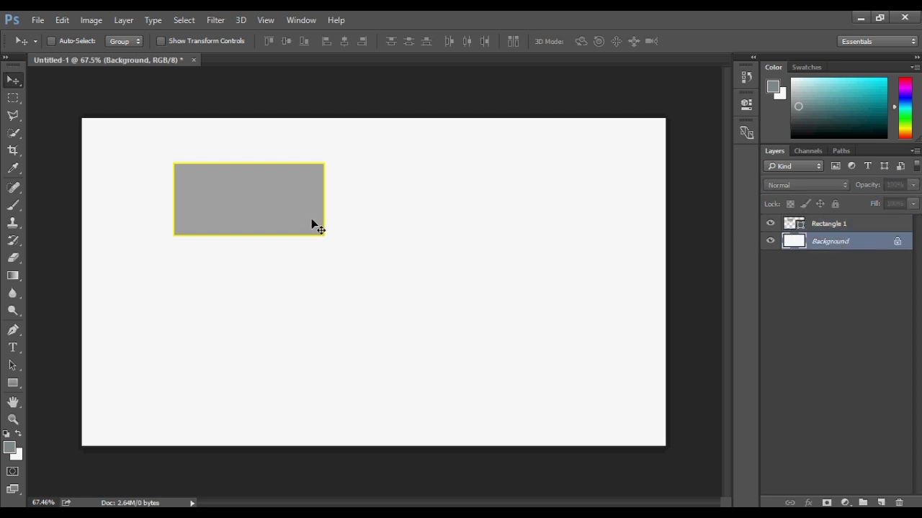
left_click_drag(379, 237, 323, 172)
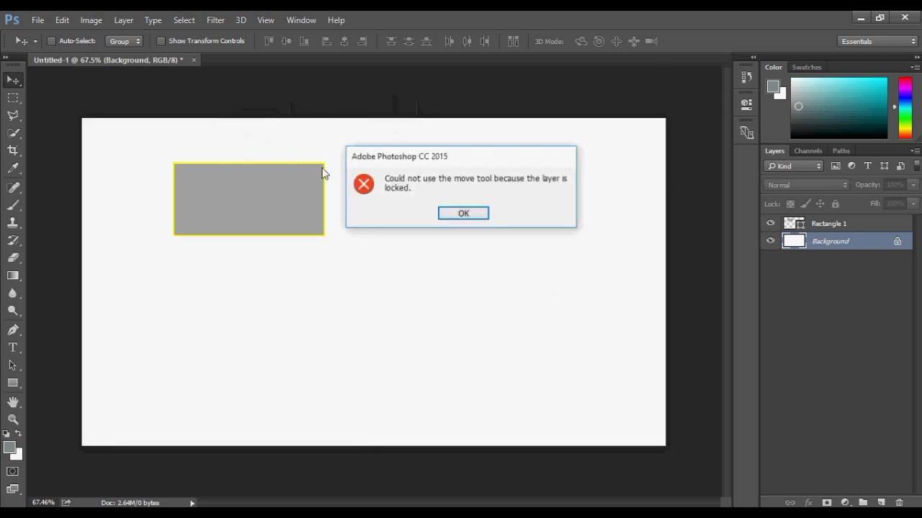
left_click(463, 214)
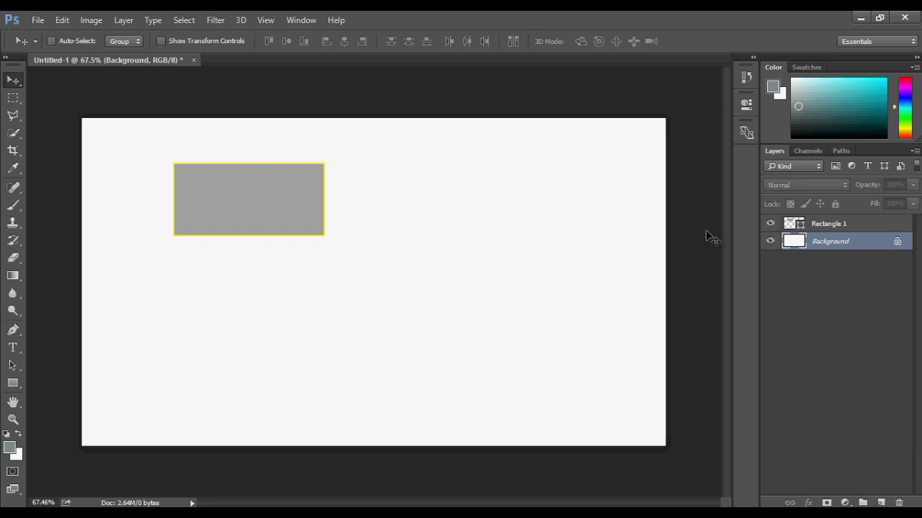
Select the Rectangle 1 layer and move the rectangle down and right to about X 251 px, Y 198 px.
left_click(835, 224)
left_click_drag(369, 220, 382, 251)
scroll(425, 270, "down", 1)
right_click(401, 277)
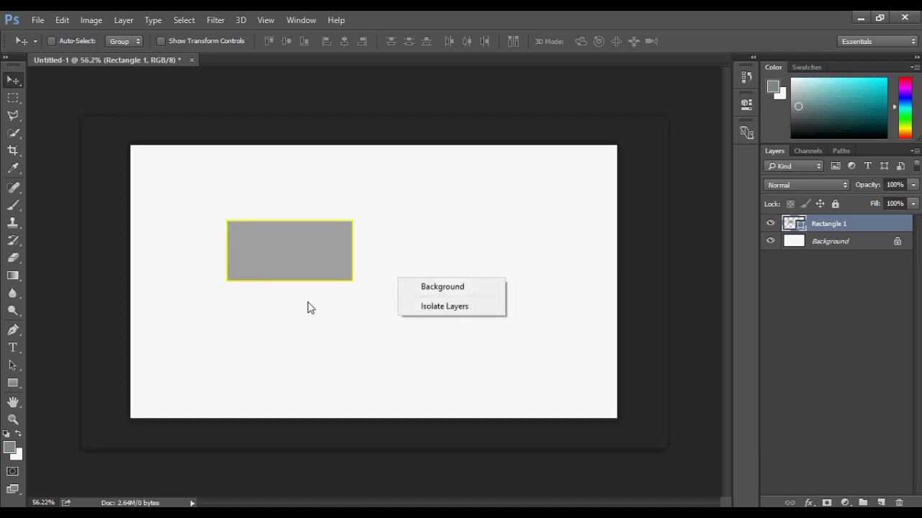
key("Escape")
scroll(329, 304, "up", 2)
scroll(329, 304, "up", 1)
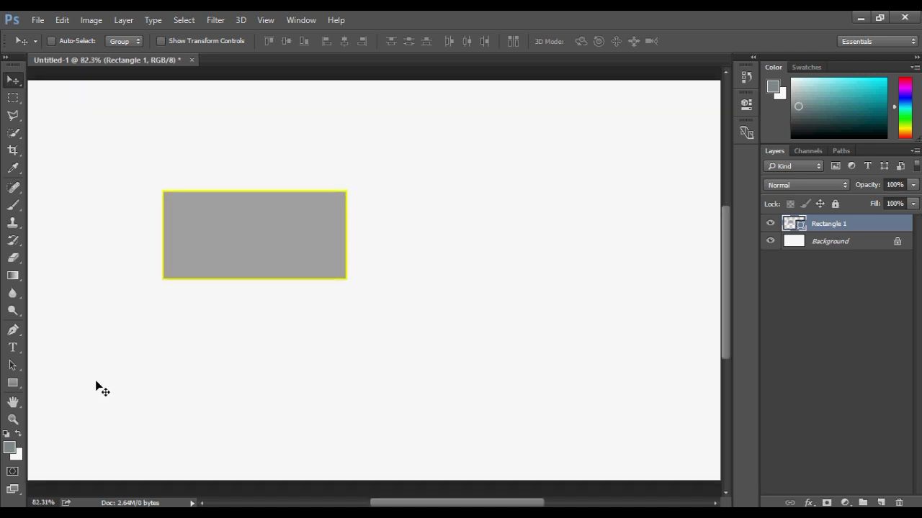
Draw an ellipse about 236 px wide and 143 px high below the rectangle with the Ellipse Tool.
left_click(15, 385)
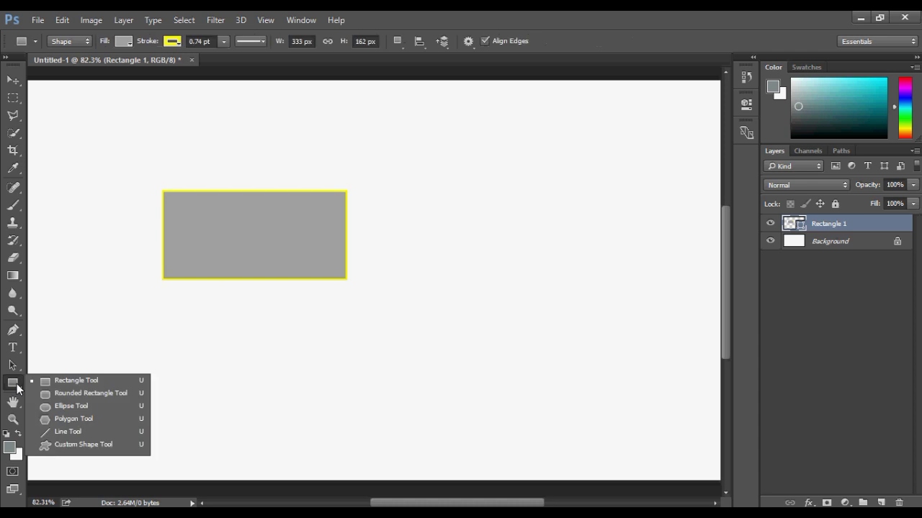
left_click(99, 407)
left_click_drag(295, 343, 418, 417)
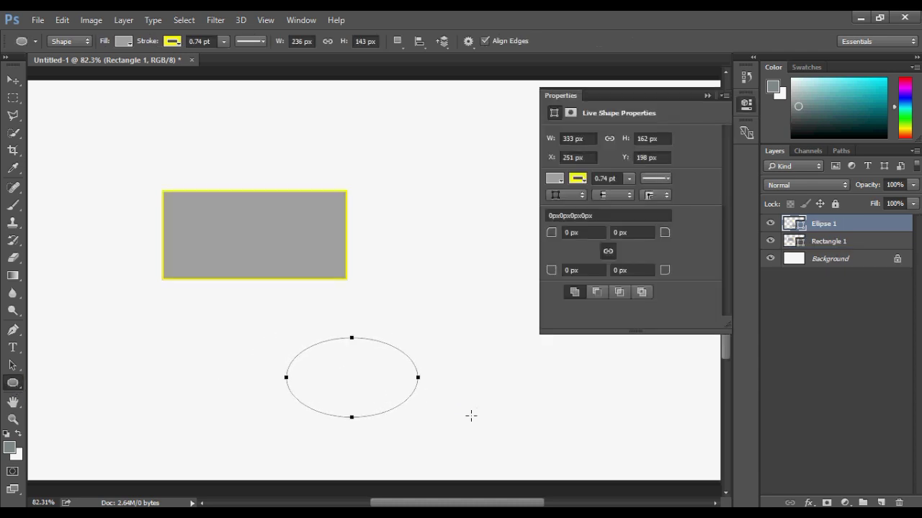
Remove the ellipse's stroke, fill it with bright green and collapse its Live Shape Properties.
scroll(446, 432, "up", 3)
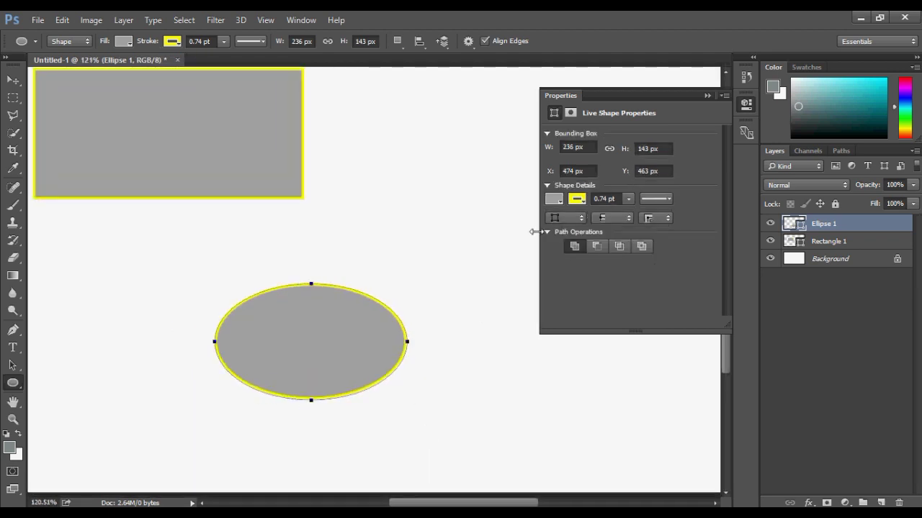
left_click(581, 199)
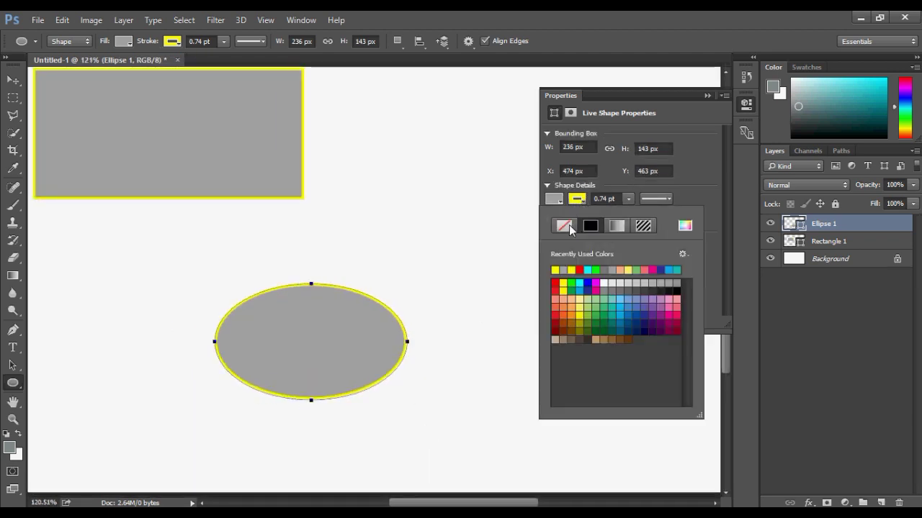
left_click(567, 226)
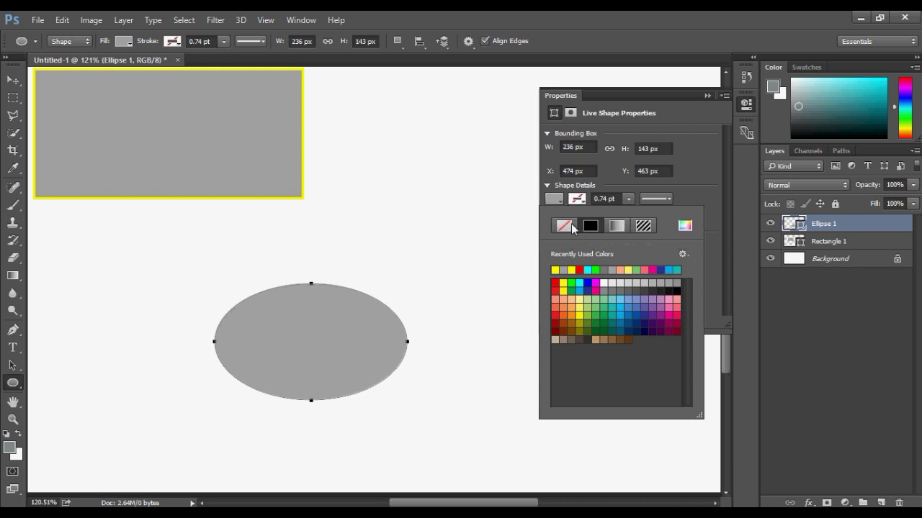
left_click(571, 284)
scroll(449, 300, "down", 3)
scroll(384, 370, "up", 2)
scroll(370, 353, "down", 2)
key("Return")
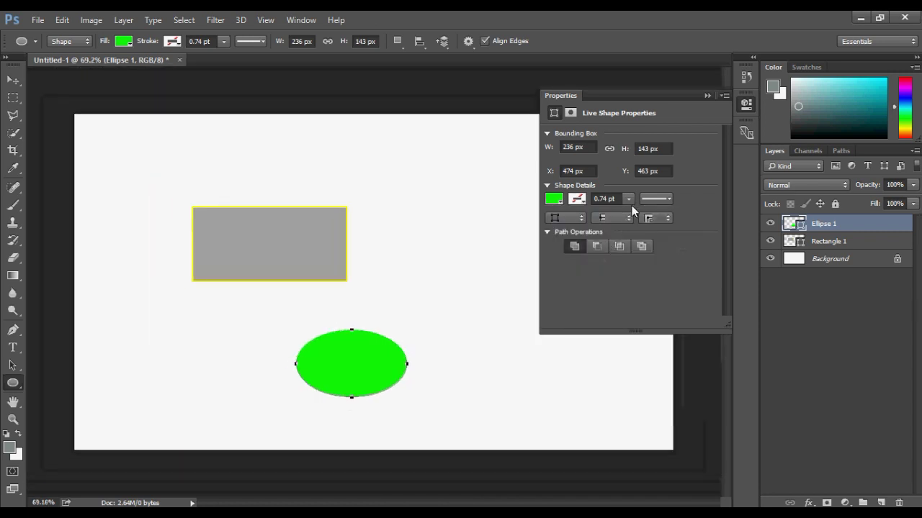
left_click(706, 97)
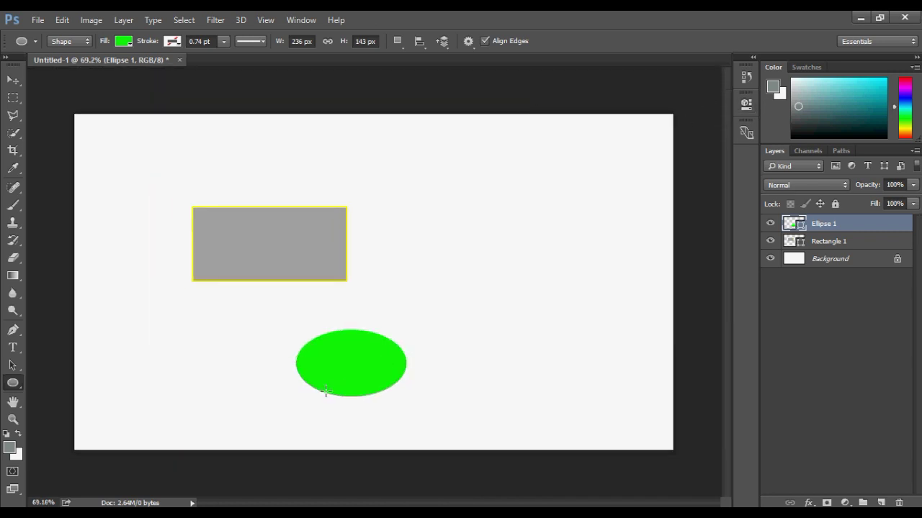
Select the Rectangle 1 layer directly from the rectangle on the canvas with the Move Tool.
scroll(352, 353, "down", 1)
scroll(353, 372, "up", 3)
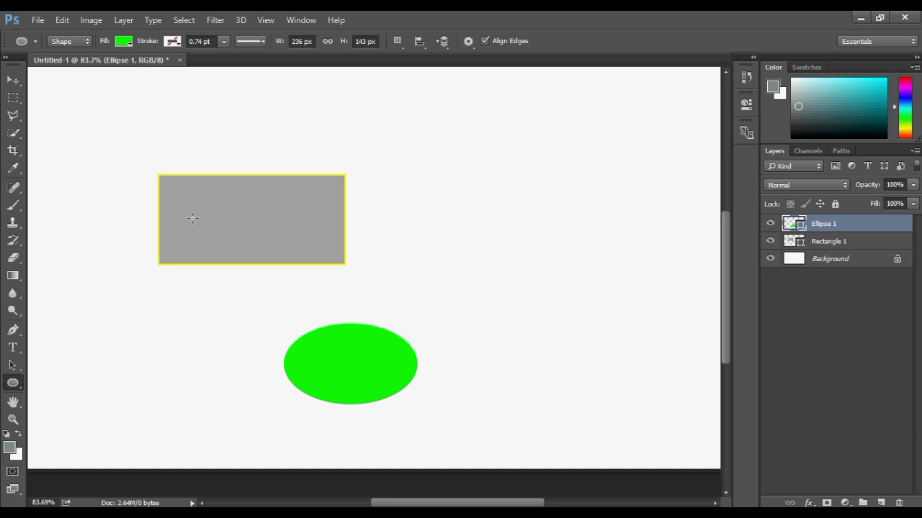
scroll(207, 216, "up", 2)
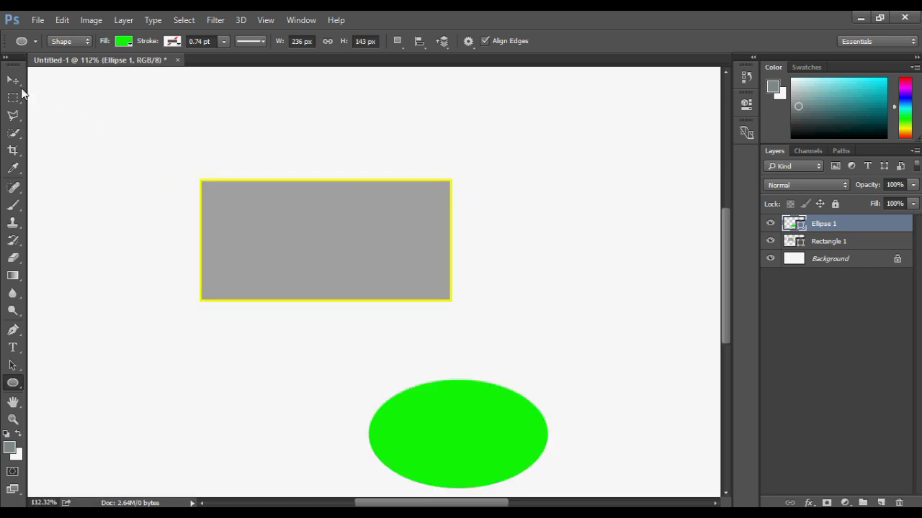
left_click(13, 80)
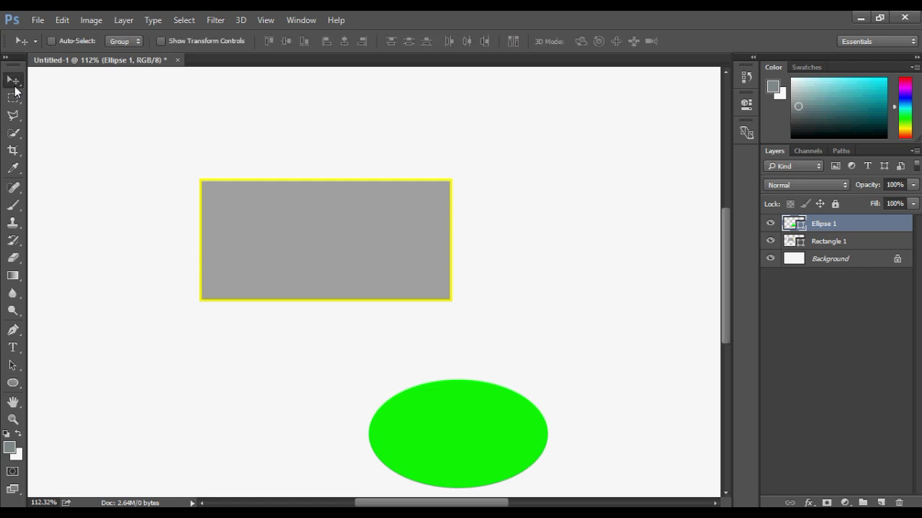
scroll(332, 244, "up", 3)
right_click(280, 206)
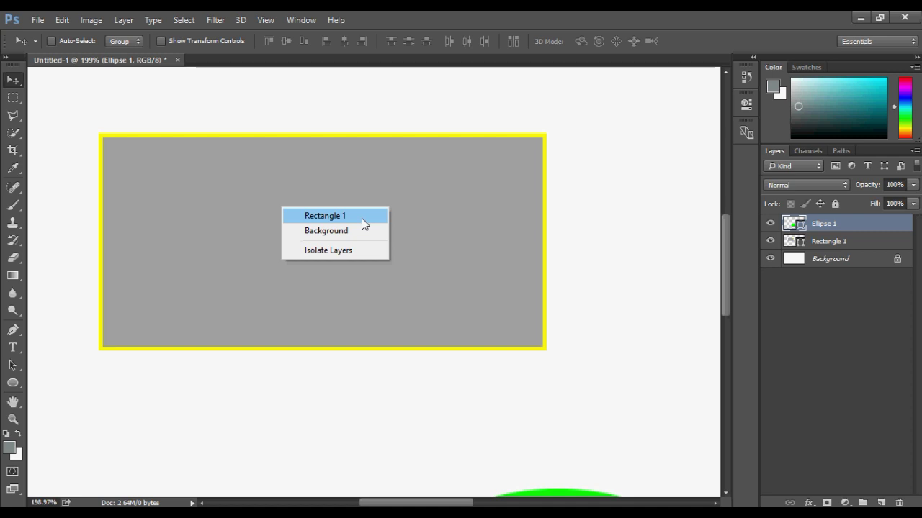
left_click(362, 219)
scroll(256, 184, "down", 5)
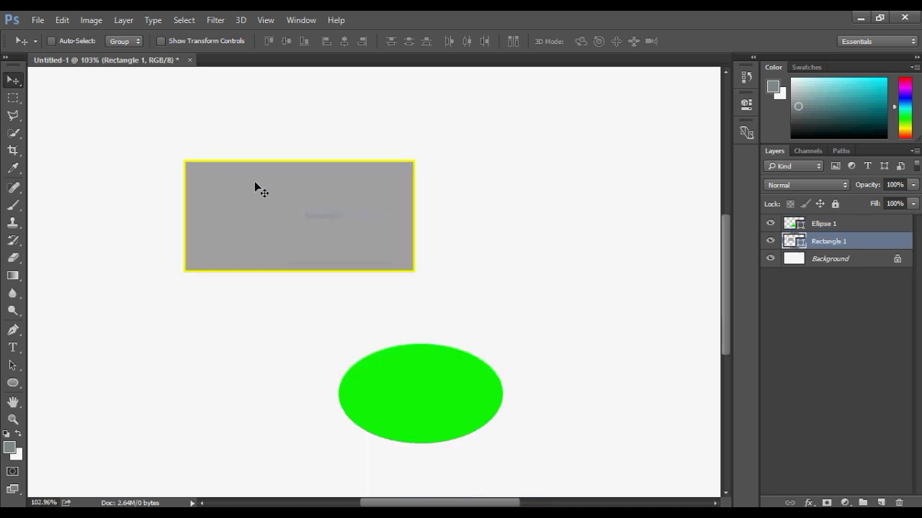
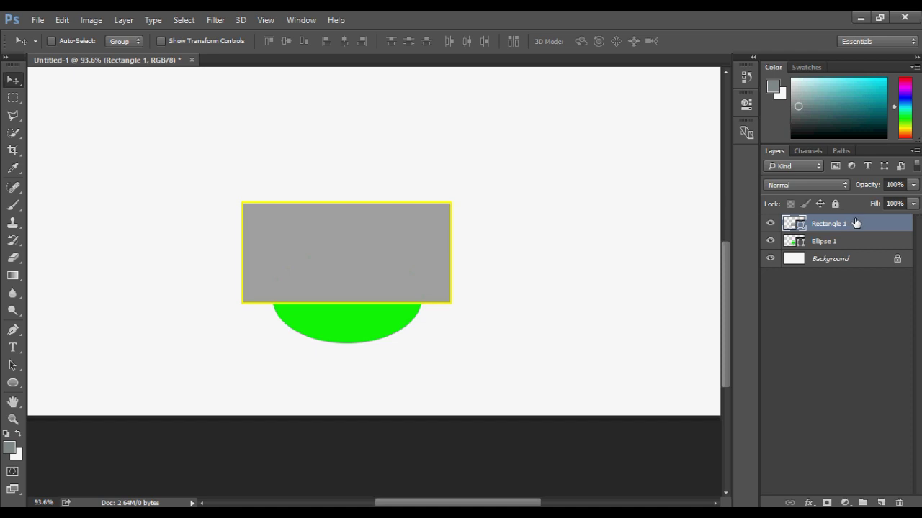
Move the rectangle up and slightly left so it sits clear above the ellipse.
scroll(518, 317, "down", 2)
scroll(378, 368, "up", 3)
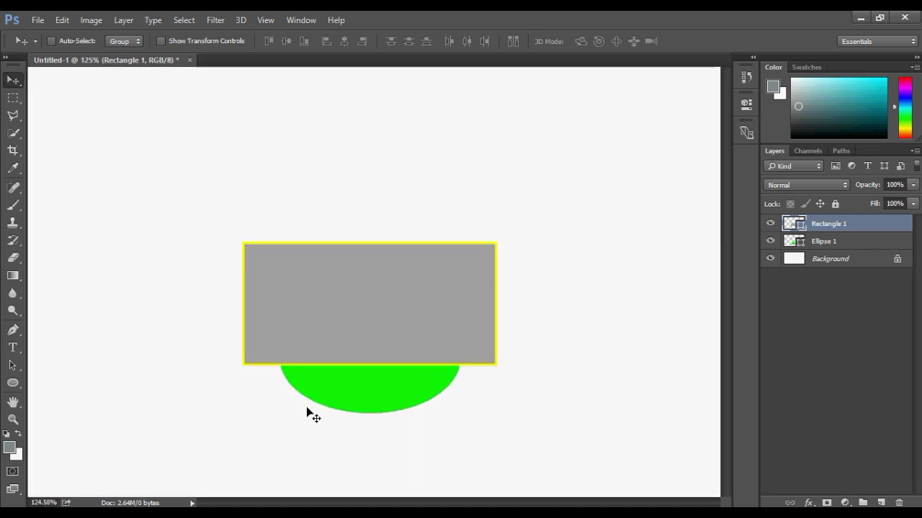
scroll(395, 333, "down", 2)
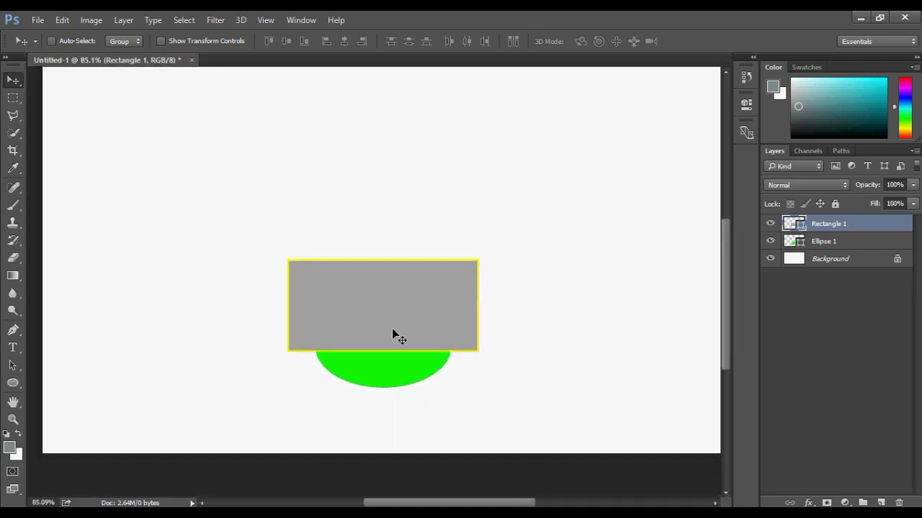
left_click_drag(447, 307, 401, 208)
scroll(348, 196, "down", 2)
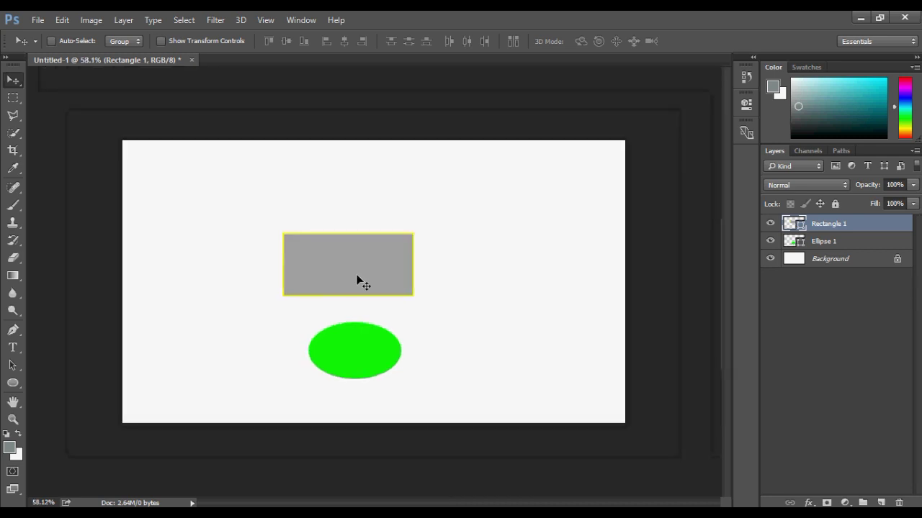
Move the ellipse over the right part of the rectangle and bring the Ellipse 1 layer above Rectangle 1.
left_click(833, 248)
left_click_drag(347, 359, 399, 309)
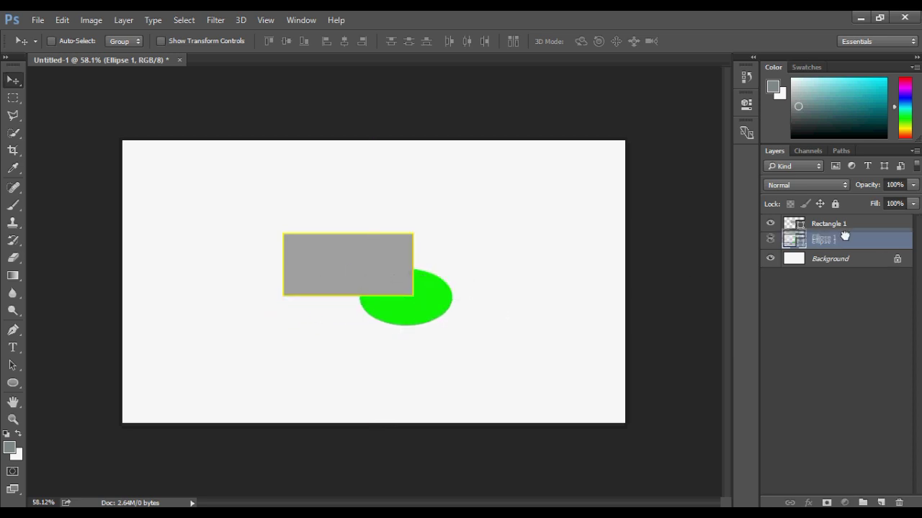
left_click_drag(859, 218, 861, 223)
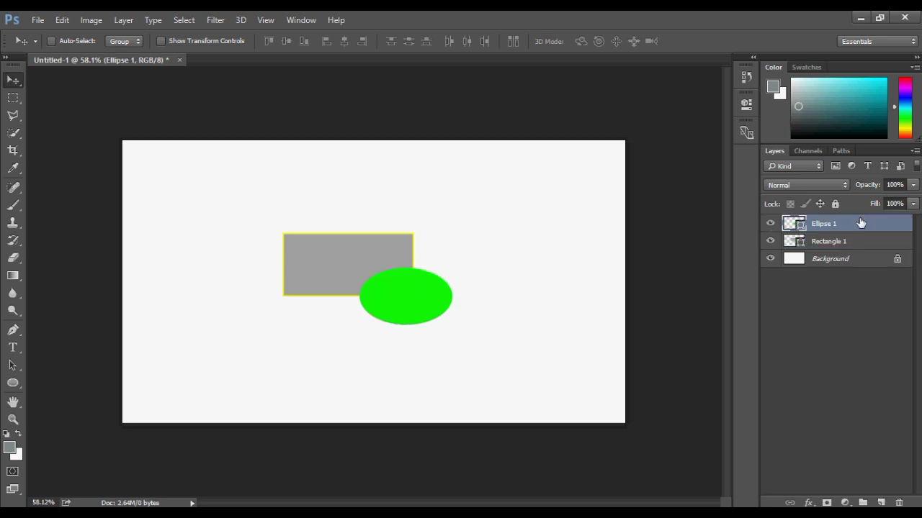
left_click_drag(392, 319, 390, 298)
scroll(386, 281, "up", 5)
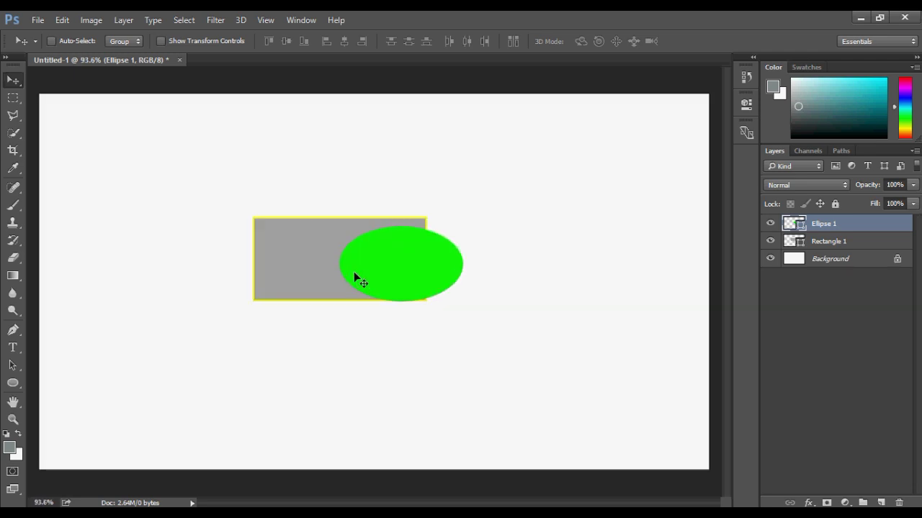
scroll(346, 255, "down", 4)
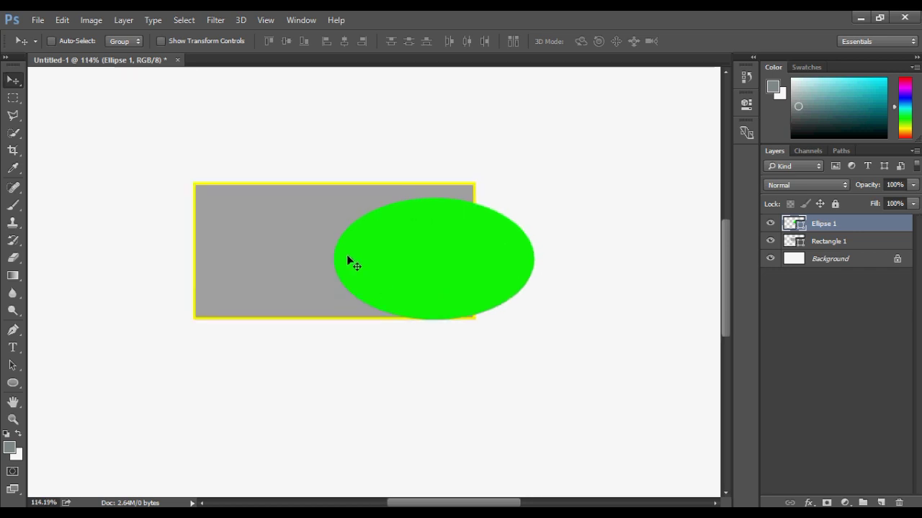
scroll(344, 258, "down", 2)
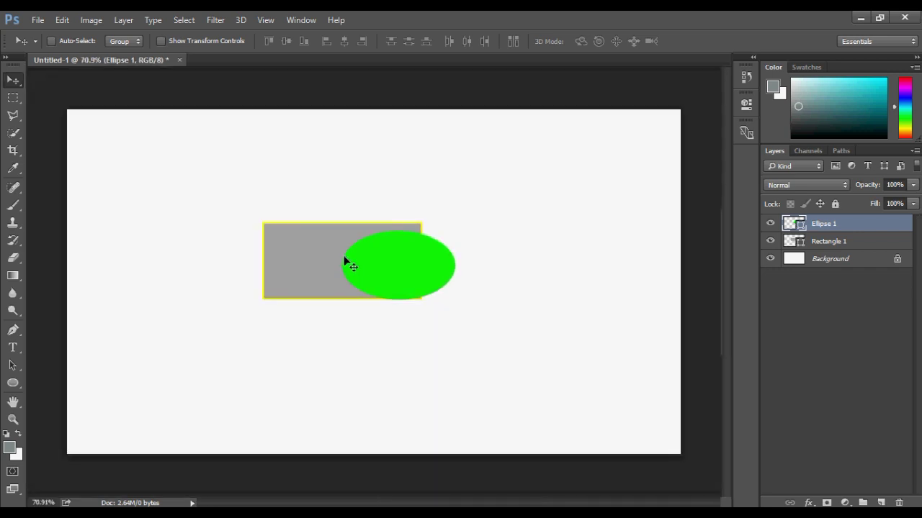
scroll(344, 260, "up", 3)
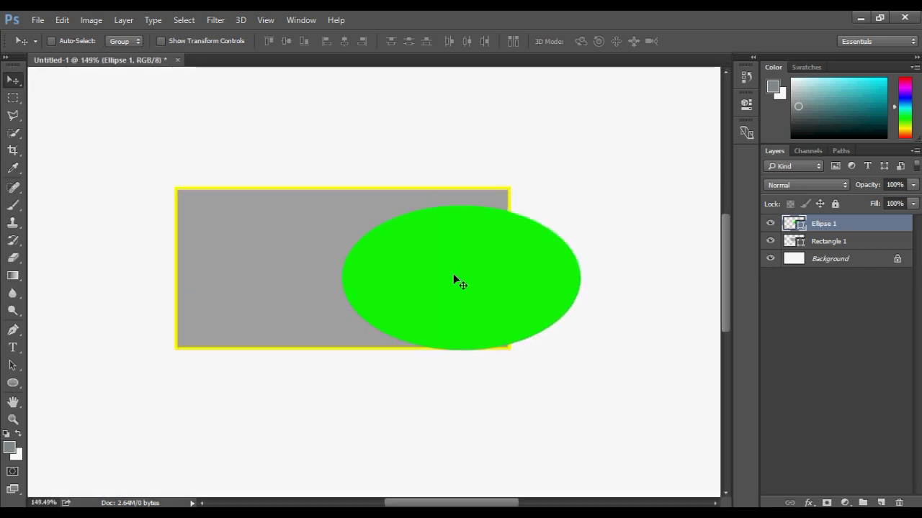
scroll(380, 263, "down", 2)
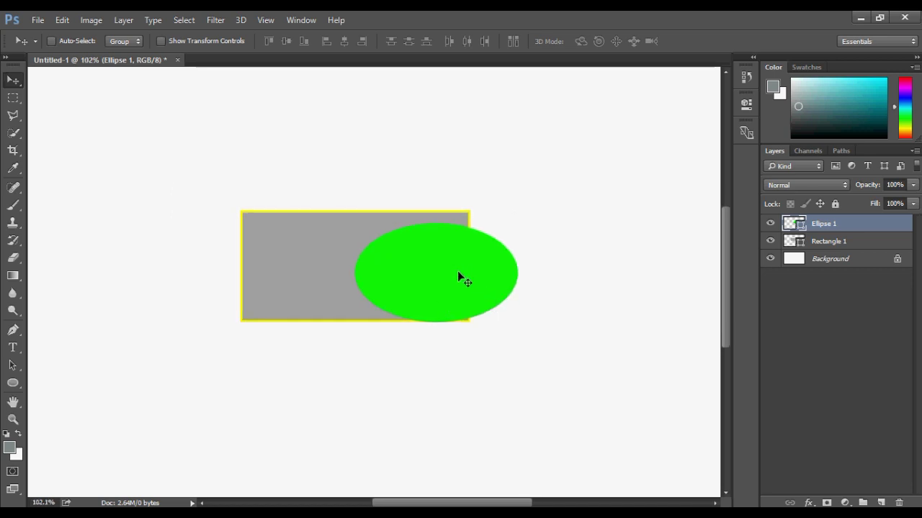
scroll(457, 271, "up", 2)
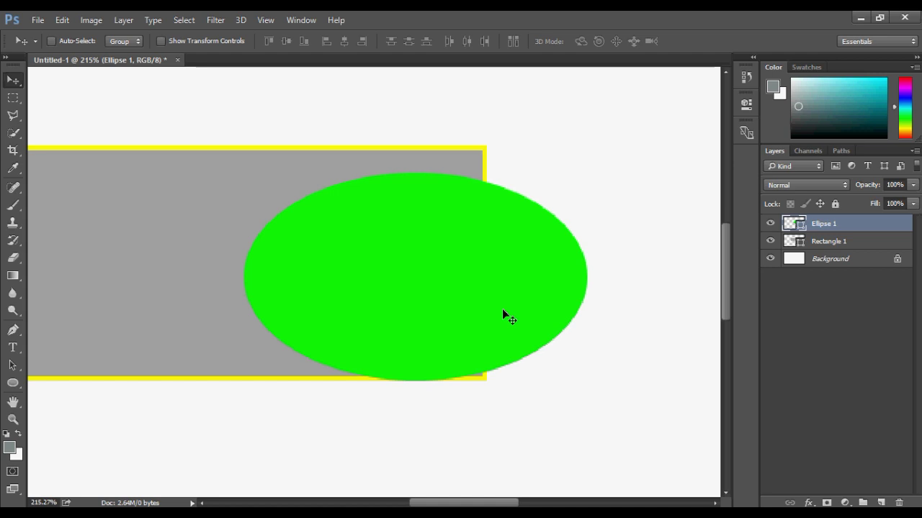
scroll(502, 311, "down", 2)
scroll(471, 299, "up", 3)
scroll(431, 289, "down", 3)
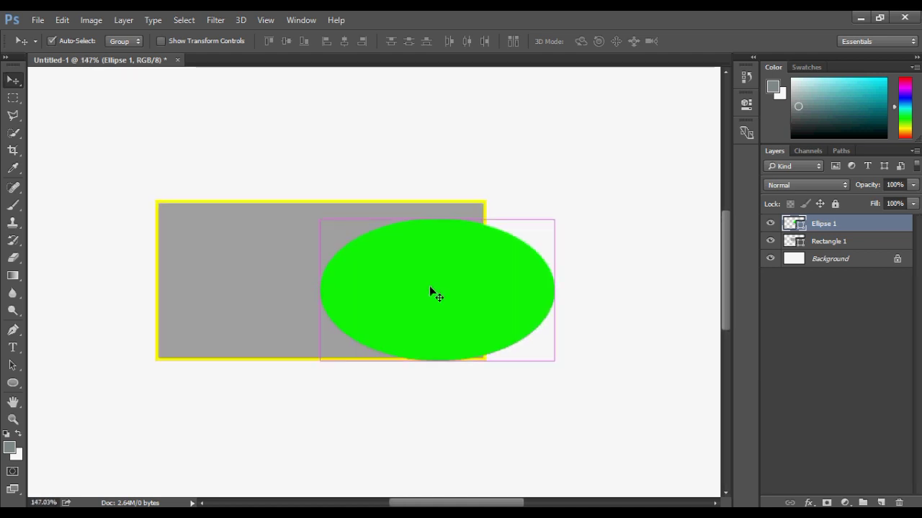
Scale the ellipse proportionally down to about 64% with Free Transform, keeping its lower-left corner fixed.
key("ctrl+t")
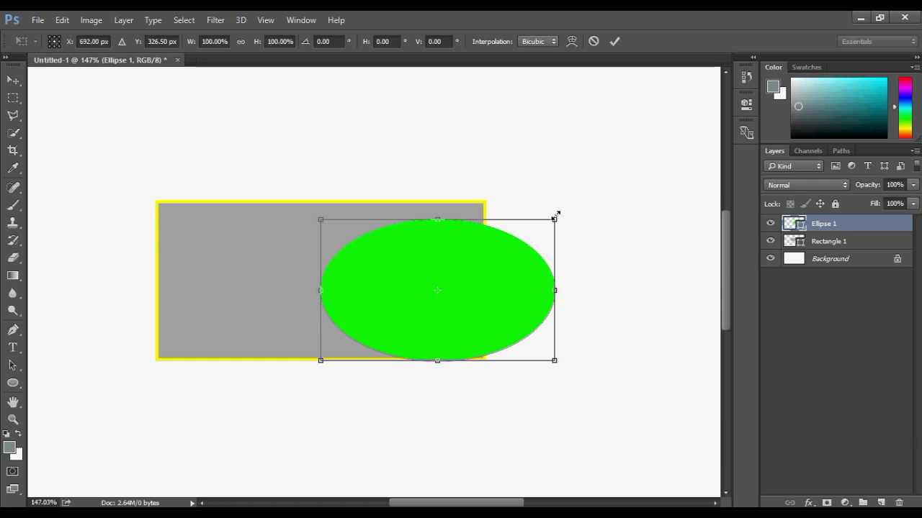
left_click_drag(550, 219, 430, 291)
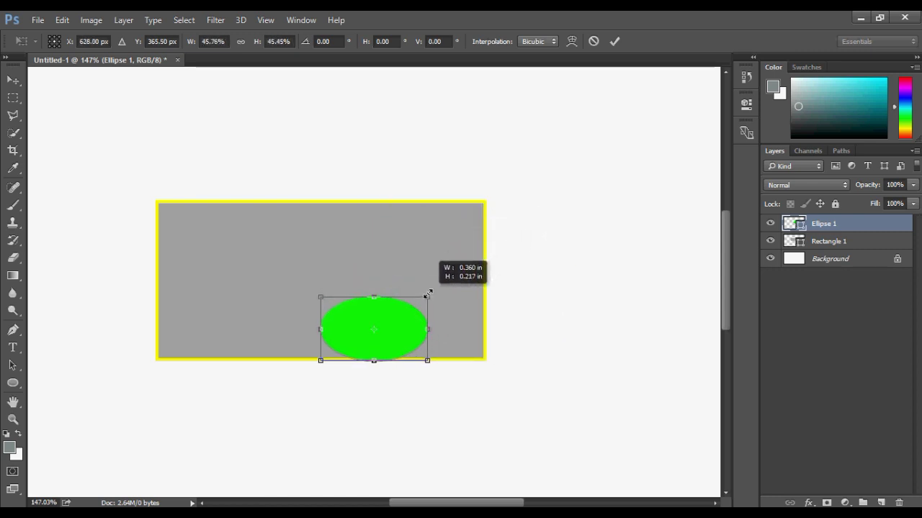
left_click_drag(432, 292, 473, 270)
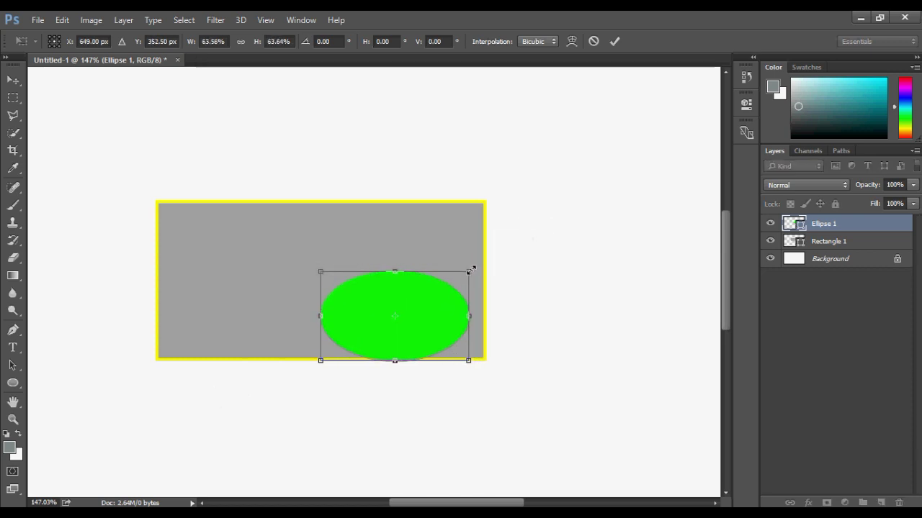
key("Return")
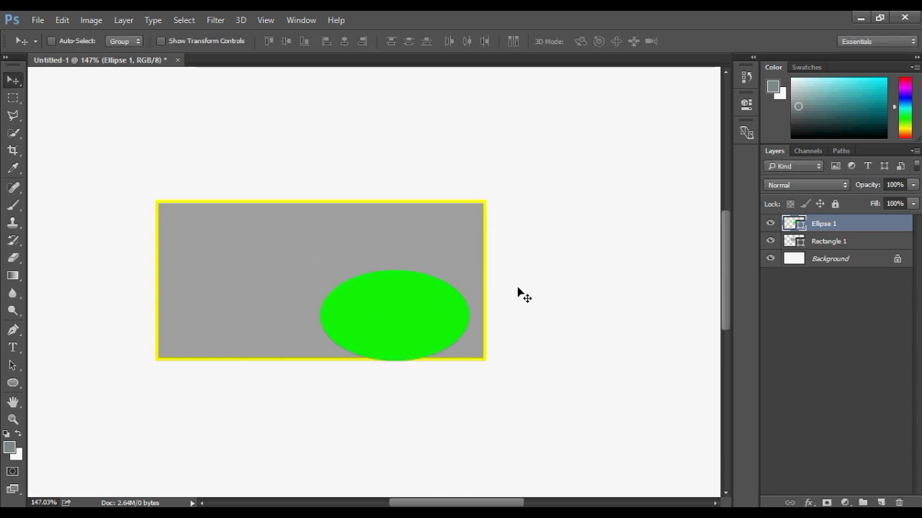
Rotate the ellipse clockwise by about 54.7° with Free Transform.
scroll(468, 292, "down", 3)
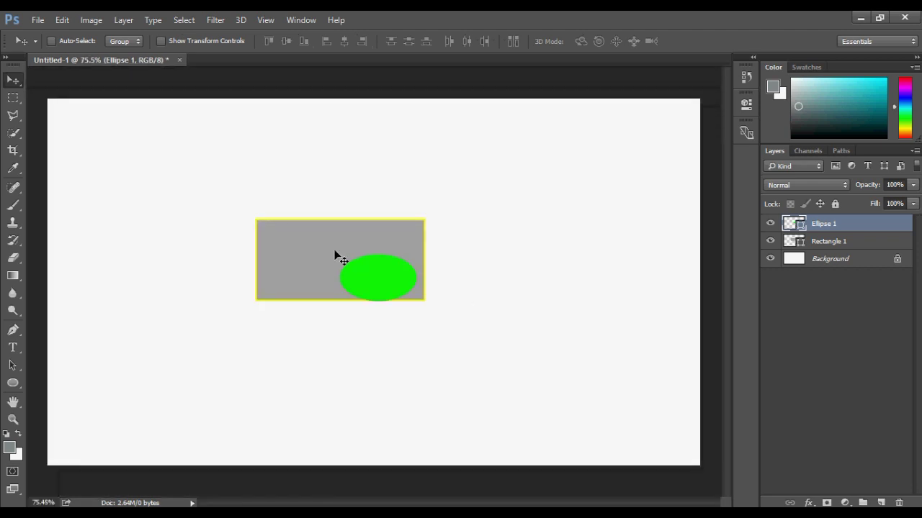
scroll(327, 253, "up", 2)
scroll(324, 247, "up", 4)
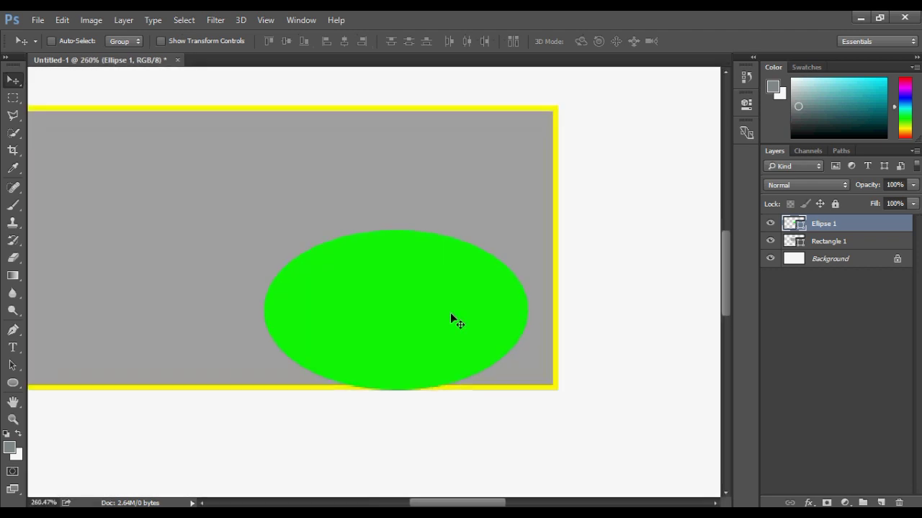
scroll(450, 313, "down", 1)
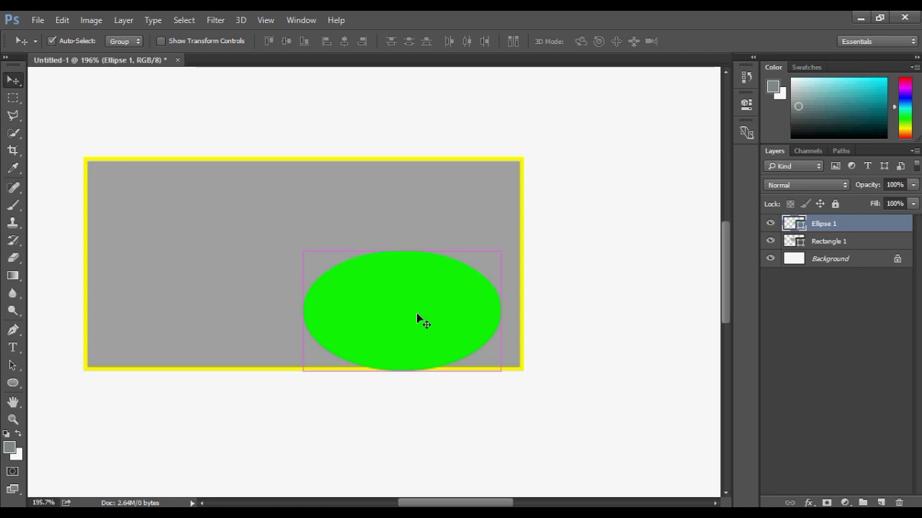
key("ctrl+t")
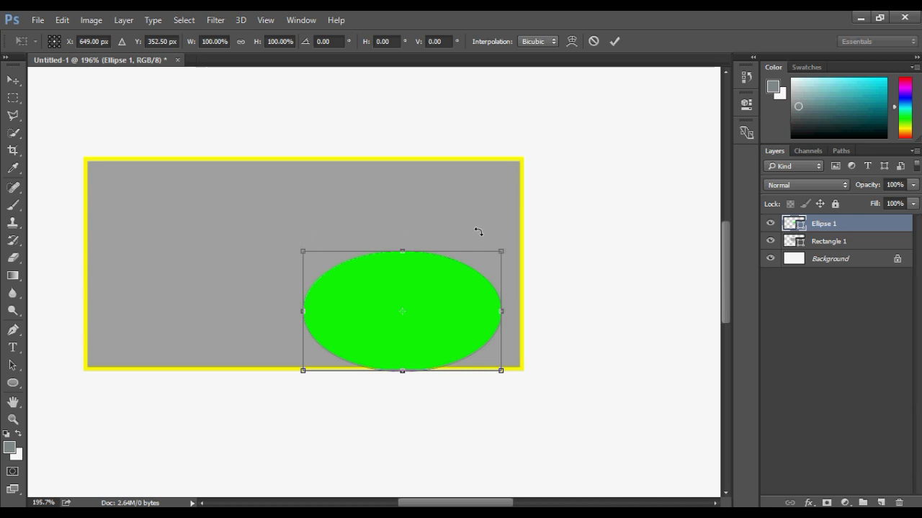
mouse_move(523, 248)
left_mouse_down()
mouse_move(547, 317)
mouse_move(518, 395)
mouse_move(314, 415)
mouse_move(253, 241)
mouse_move(471, 206)
mouse_move(541, 413)
mouse_move(322, 366)
mouse_move(475, 194)
mouse_move(519, 231)
mouse_move(545, 276)
mouse_move(539, 239)
left_mouse_up()
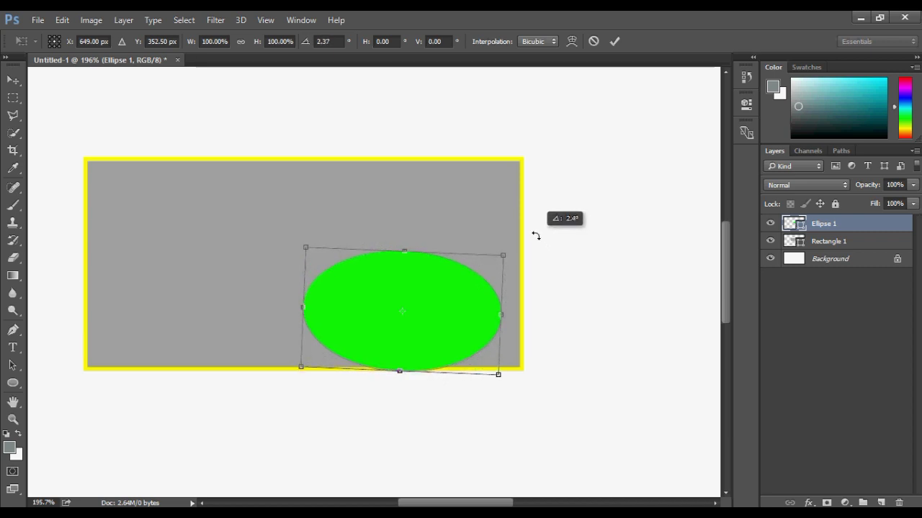
left_click_drag(549, 257, 556, 274)
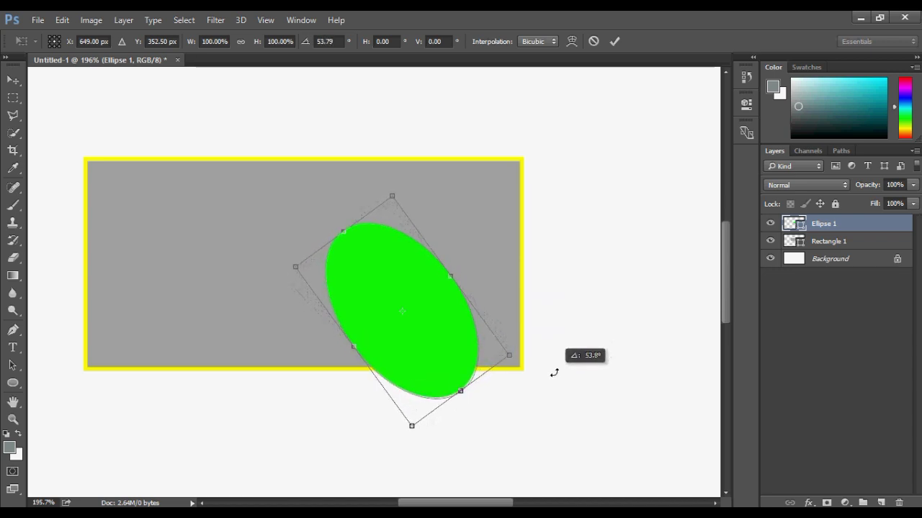
scroll(475, 284, "down", 2)
scroll(468, 327, "up", 3)
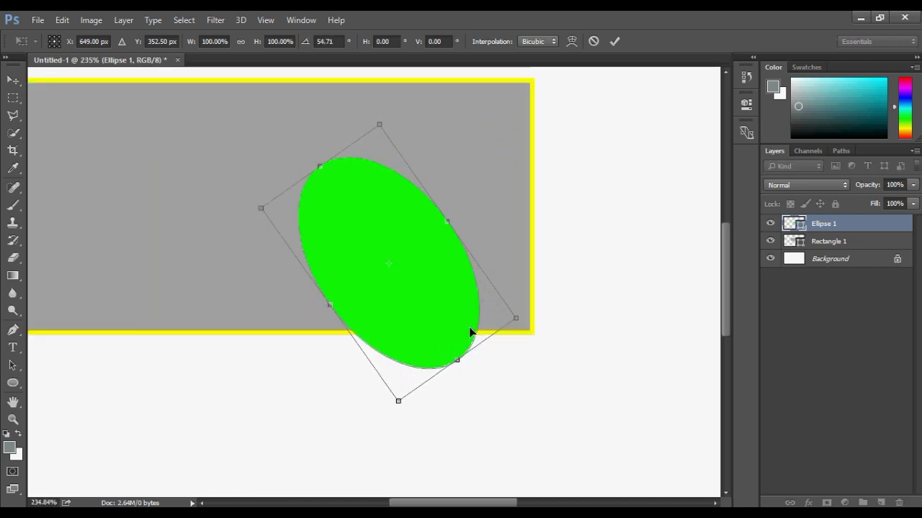
scroll(447, 334, "down", 2)
scroll(447, 331, "up", 1)
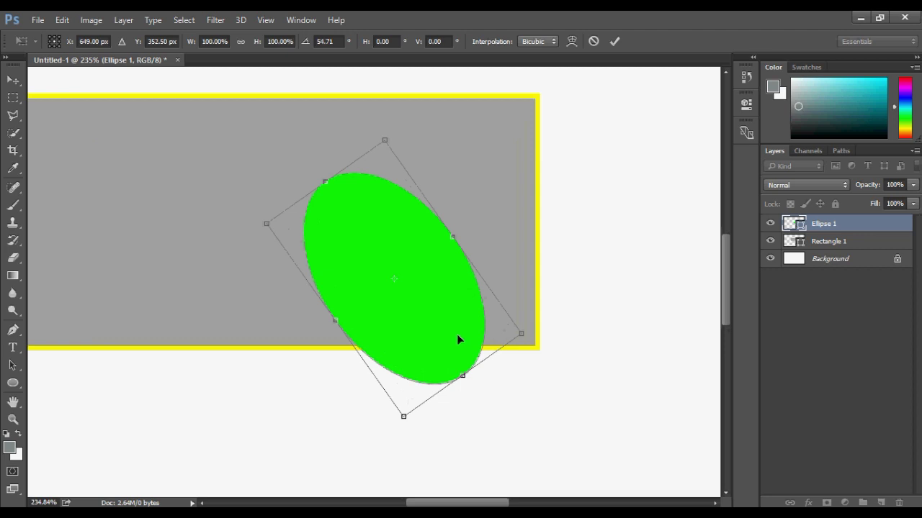
mouse_move(566, 336)
left_mouse_down()
mouse_move(555, 332)
mouse_move(570, 266)
mouse_move(566, 198)
mouse_move(553, 170)
mouse_move(505, 146)
mouse_move(562, 204)
mouse_move(586, 261)
mouse_move(586, 296)
mouse_move(559, 350)
mouse_move(500, 401)
mouse_move(463, 412)
mouse_move(355, 406)
mouse_move(309, 384)
mouse_move(330, 143)
mouse_move(566, 199)
mouse_move(584, 242)
mouse_move(575, 335)
left_mouse_up()
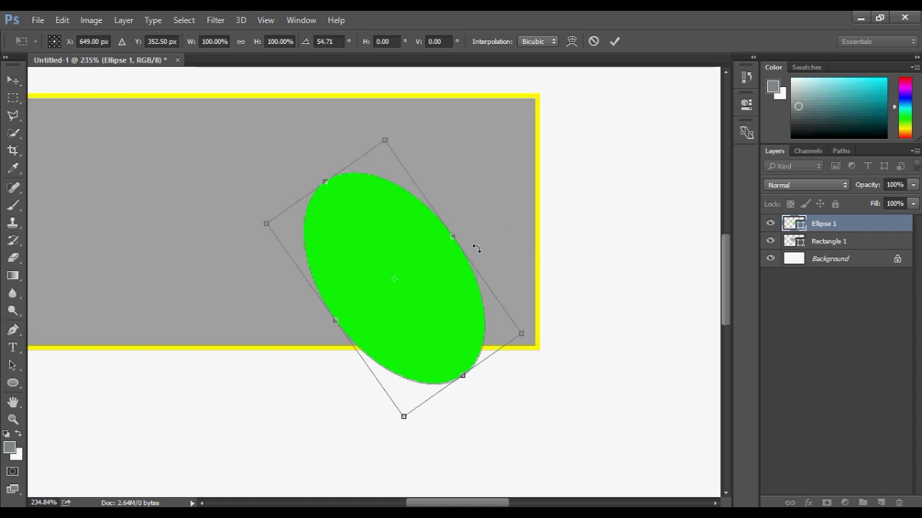
key("Return")
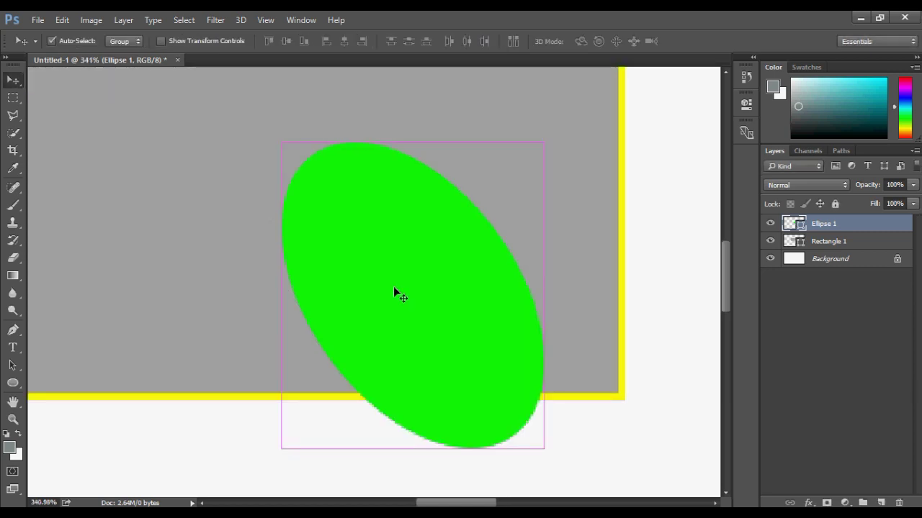
Try a Free Transform of the ellipse at about 148% width, 111% height and -82° rotation, and cancel it.
key("ctrl+t")
scroll(398, 260, "down", 2)
left_click_drag(531, 418, 600, 280)
left_click_drag(590, 247, 616, 326)
left_click_drag(557, 319, 648, 281)
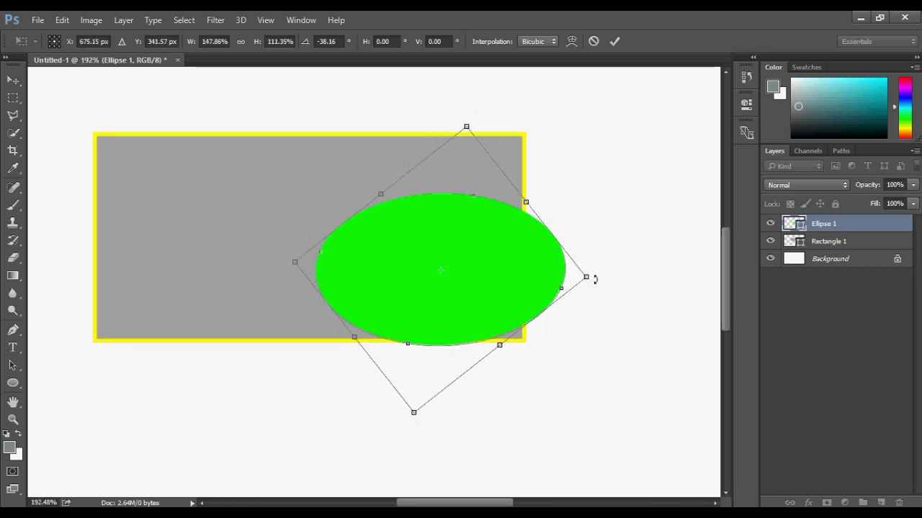
left_click_drag(573, 196, 488, 121)
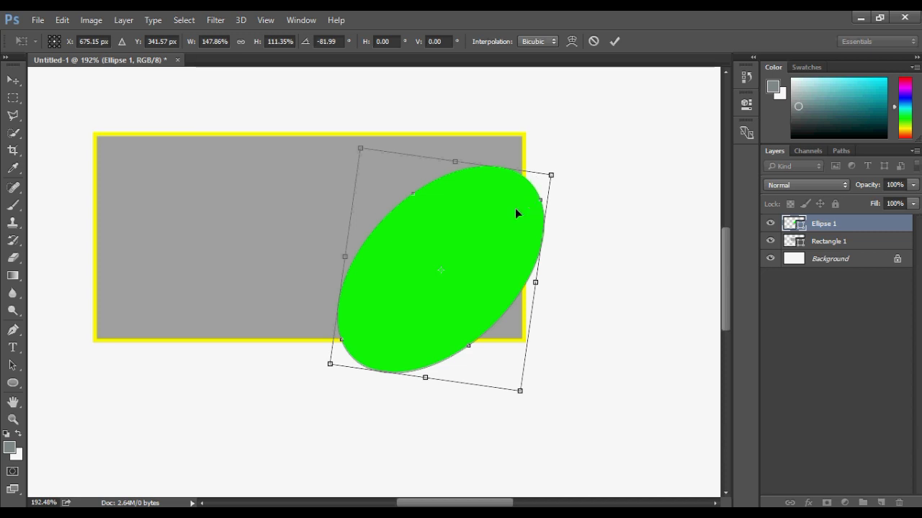
key("Return")
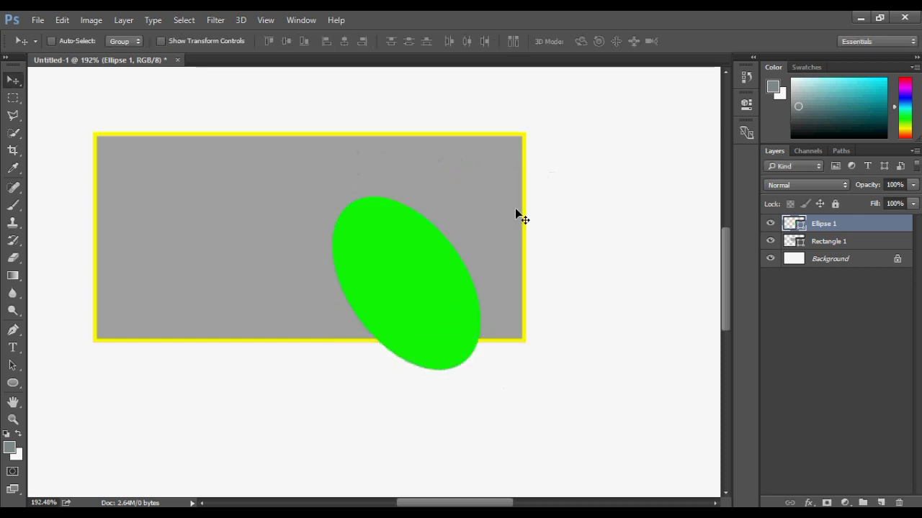
scroll(418, 311, "up", 1)
scroll(419, 314, "up", 2)
scroll(419, 314, "down", 1)
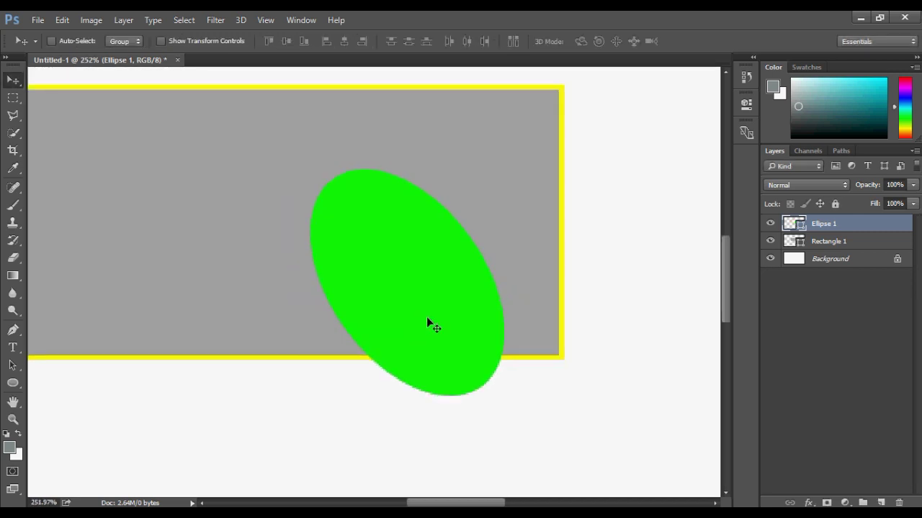
scroll(491, 299, "down", 2)
scroll(481, 292, "down", 3)
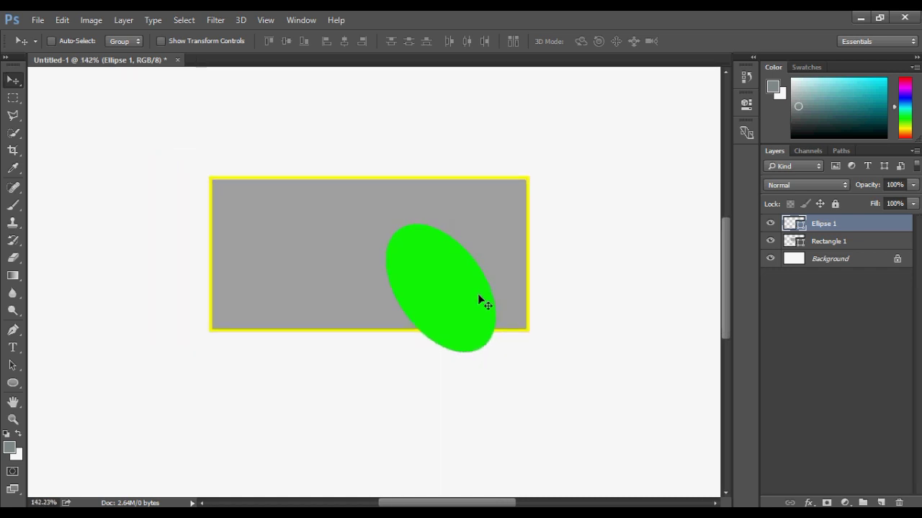
scroll(479, 300, "up", 2)
scroll(451, 213, "down", 3)
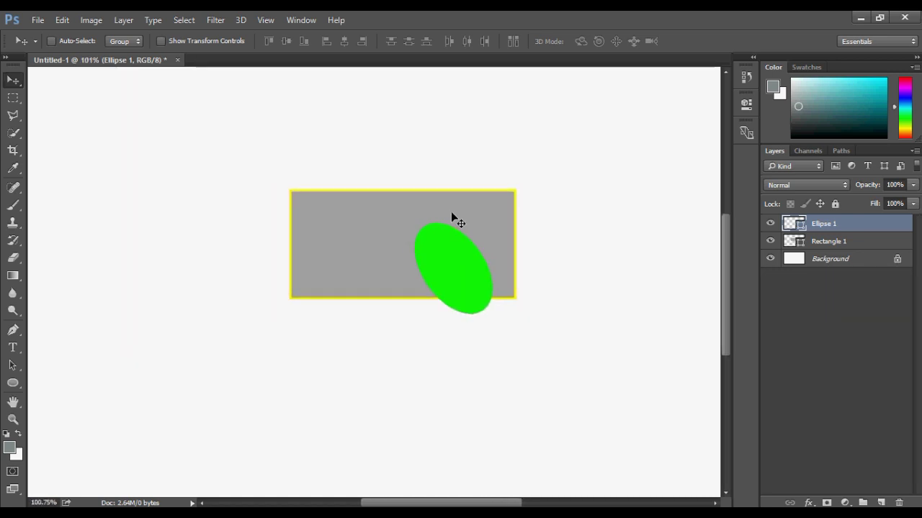
scroll(444, 220, "up", 4)
scroll(445, 219, "up", 1)
scroll(432, 222, "down", 2)
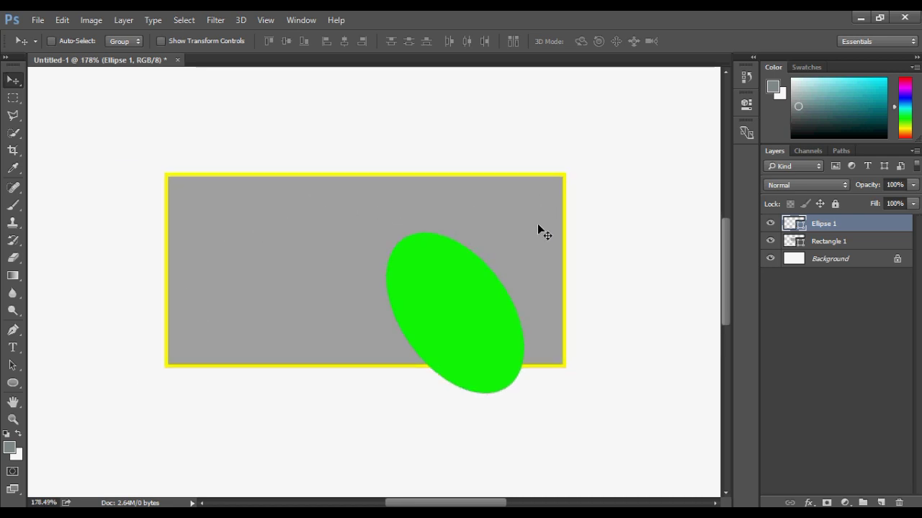
Select the Rectangle 1 layer and use Free Transform to scale it to about 95.5% width and 93.2% height and rotate it about 28.6° clockwise.
right_click(338, 213)
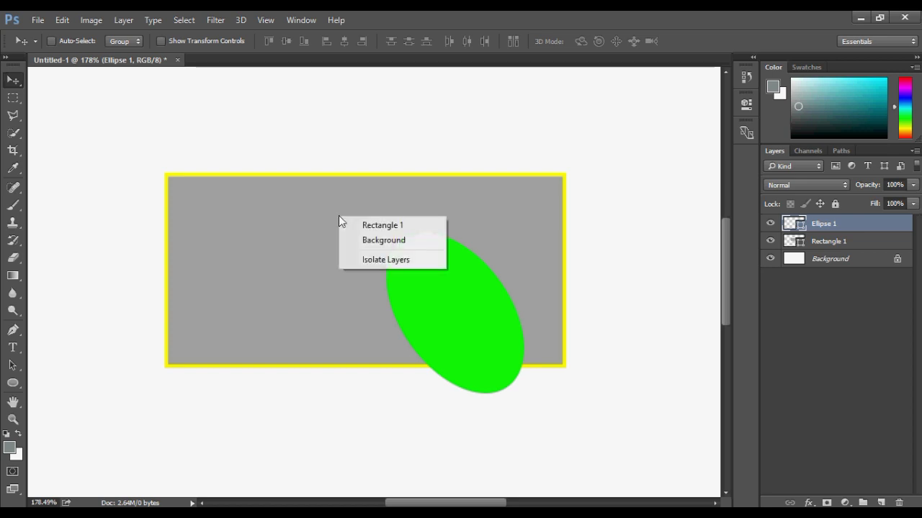
left_click(409, 228)
scroll(491, 220, "down", 1)
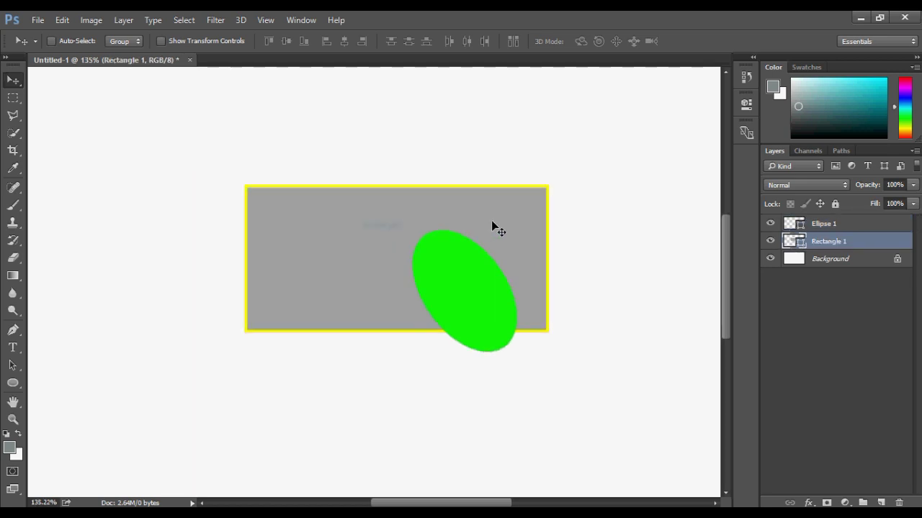
scroll(490, 222, "up", 1)
key("ctrl+t")
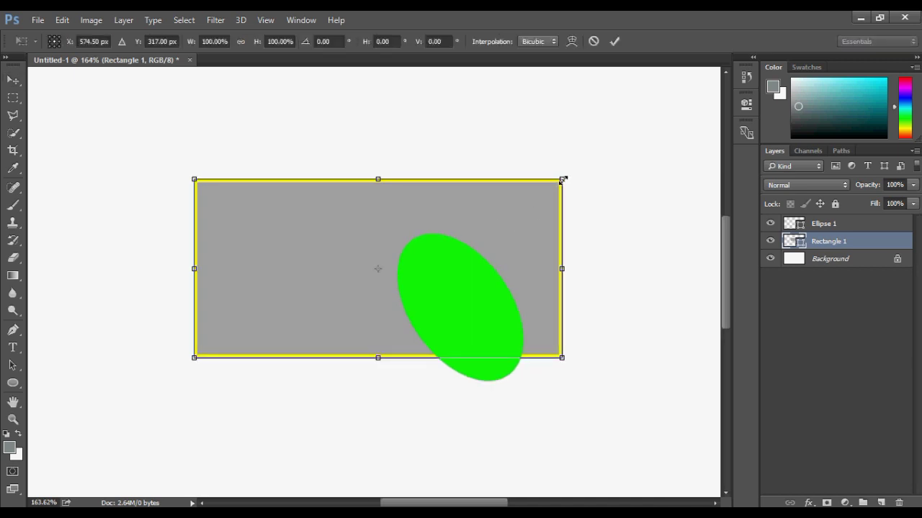
left_click_drag(565, 177, 605, 270)
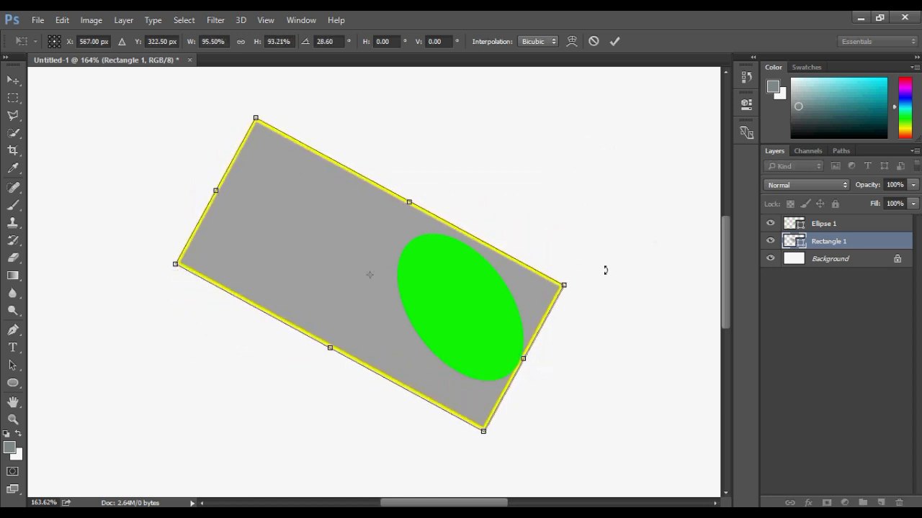
key("Return")
scroll(370, 205, "down", 4)
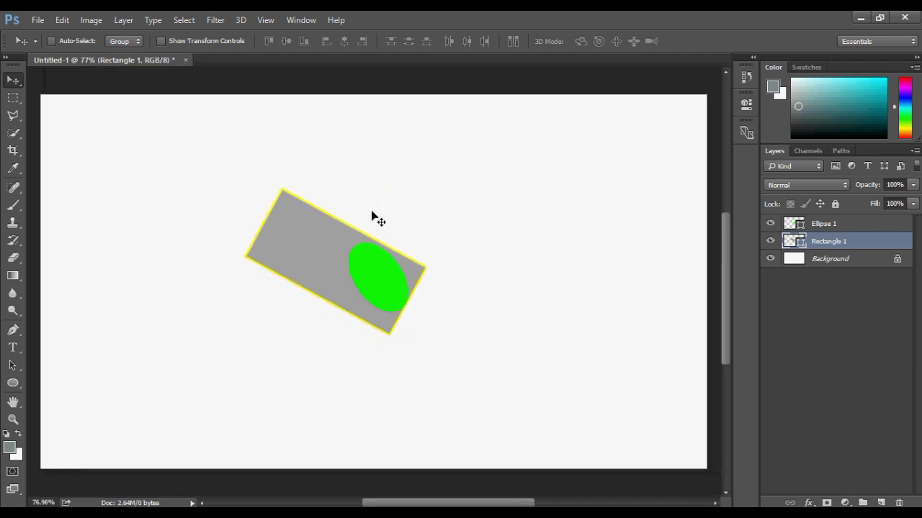
scroll(372, 214, "down", 1)
scroll(386, 247, "down", 1)
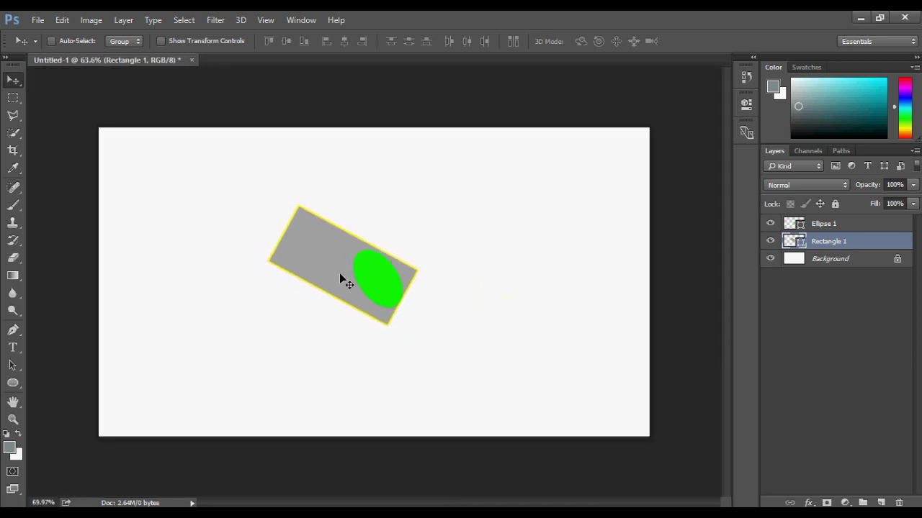
scroll(340, 274, "up", 1)
scroll(316, 234, "up", 1)
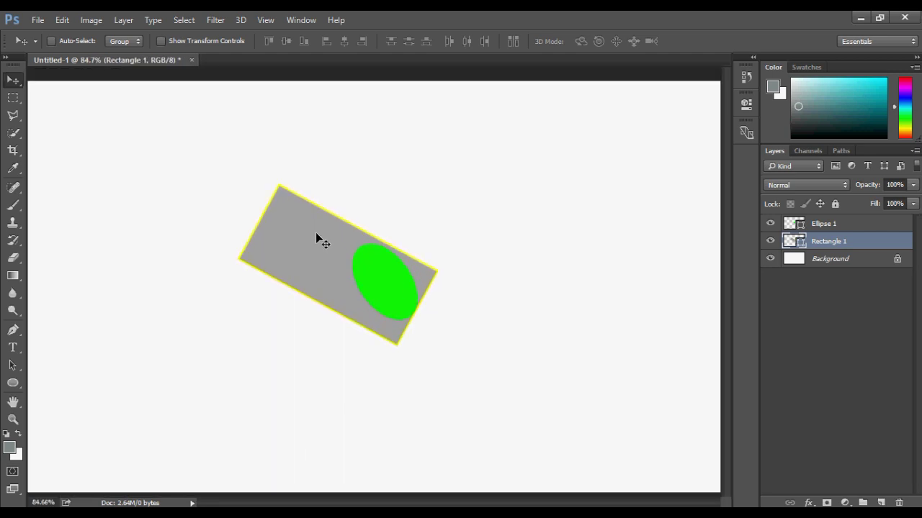
scroll(316, 237, "up", 2)
scroll(338, 227, "down", 3)
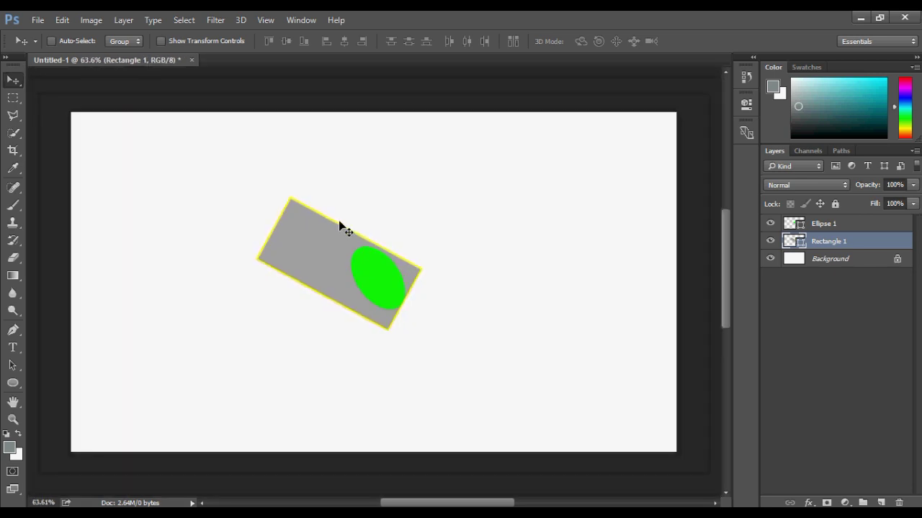
scroll(339, 225, "down", 1)
scroll(341, 228, "up", 3)
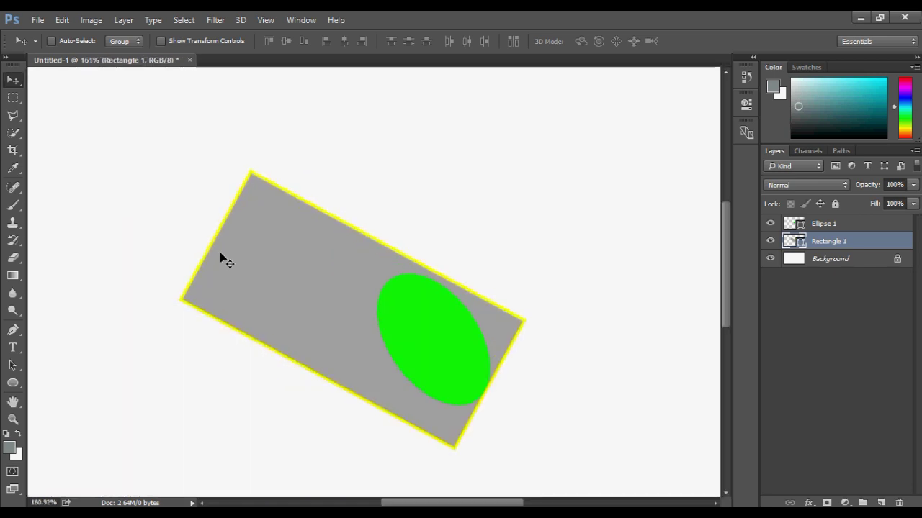
scroll(350, 223, "up", 1)
scroll(317, 214, "down", 3)
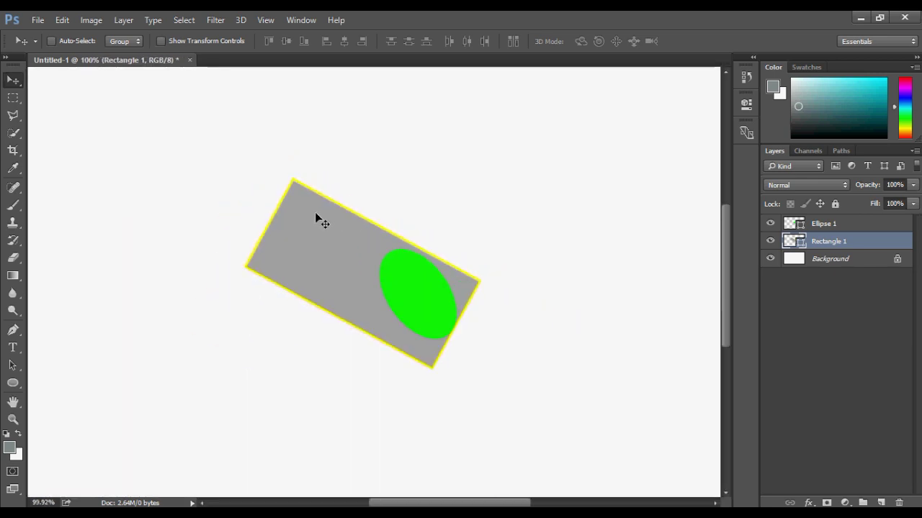
Start the Eraser tool on the Rectangle 1 layer and rasterize the shape so it can be erased.
left_click(19, 259)
key("ctrl+plus")
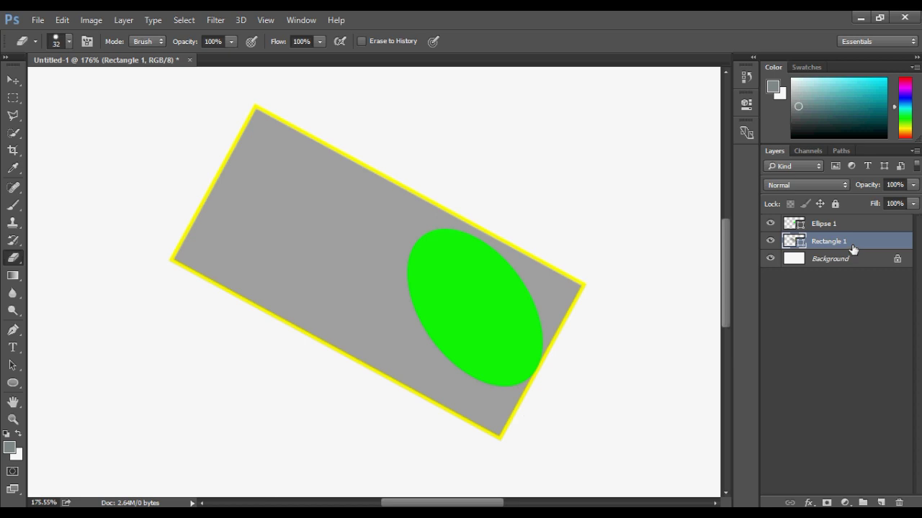
left_click(317, 184)
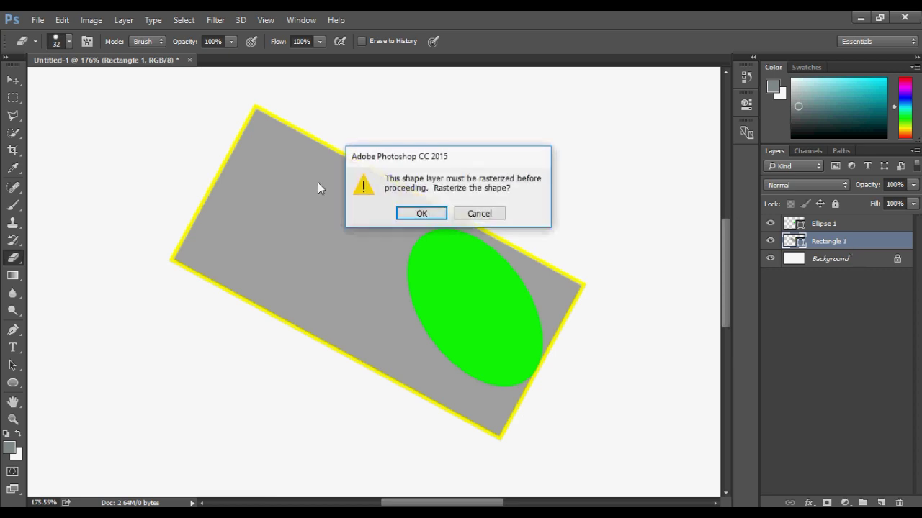
left_click(423, 214)
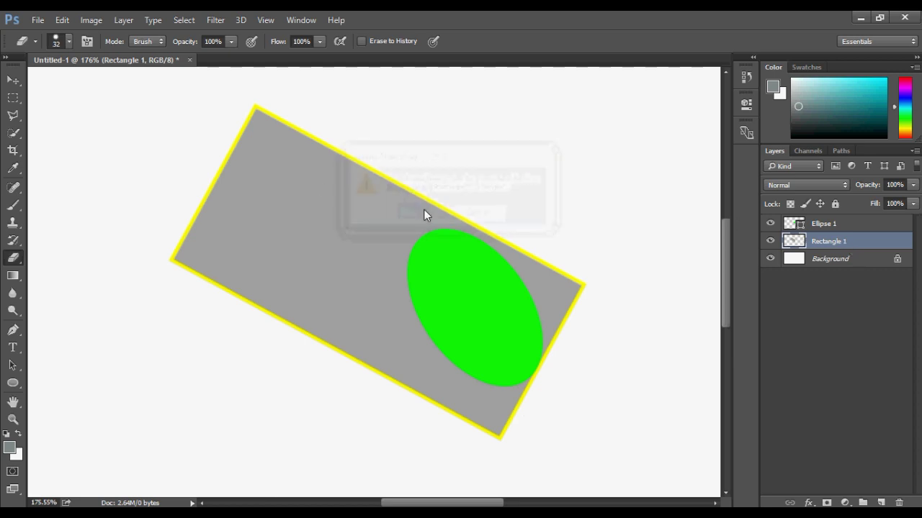
Reduce the eraser size to 29 px and erase the rectangle's upper-left corner and part of its upper edge.
scroll(355, 230, "down", 2)
scroll(355, 230, "up", 2)
scroll(252, 192, "down", 2)
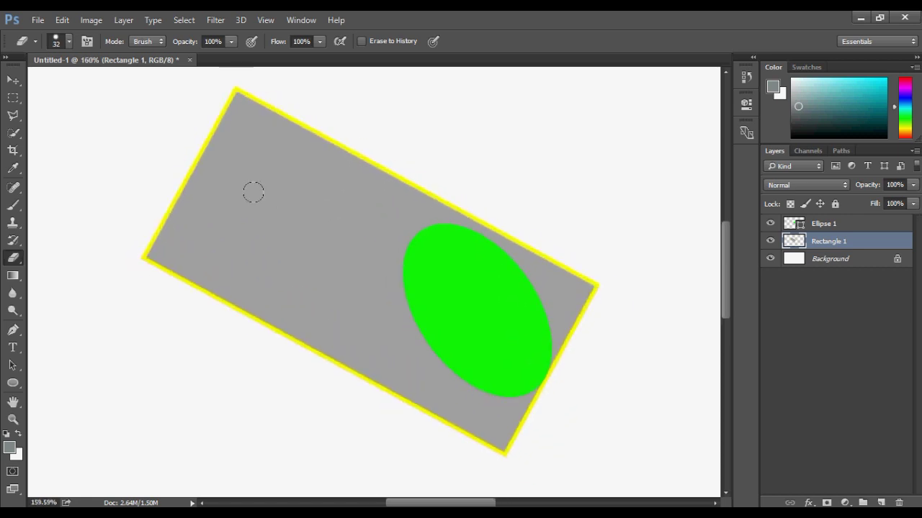
left_click(69, 43)
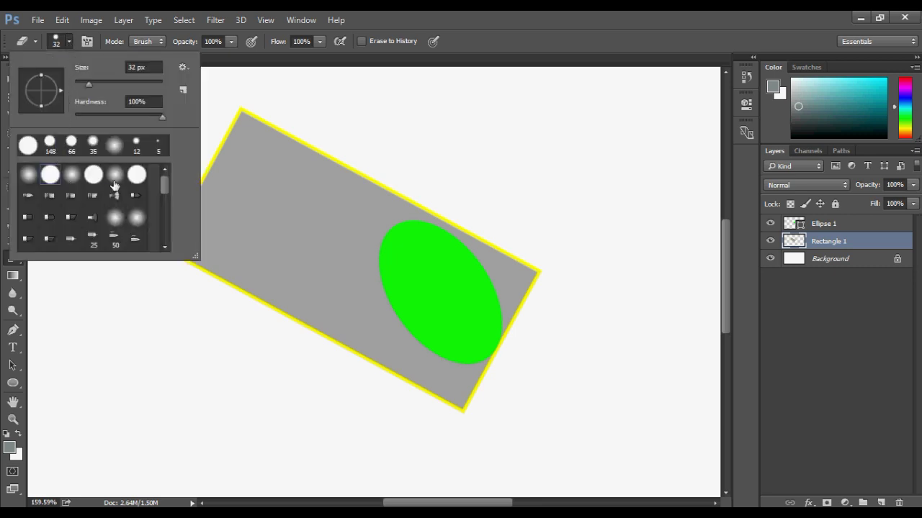
left_click_drag(91, 85, 87, 82)
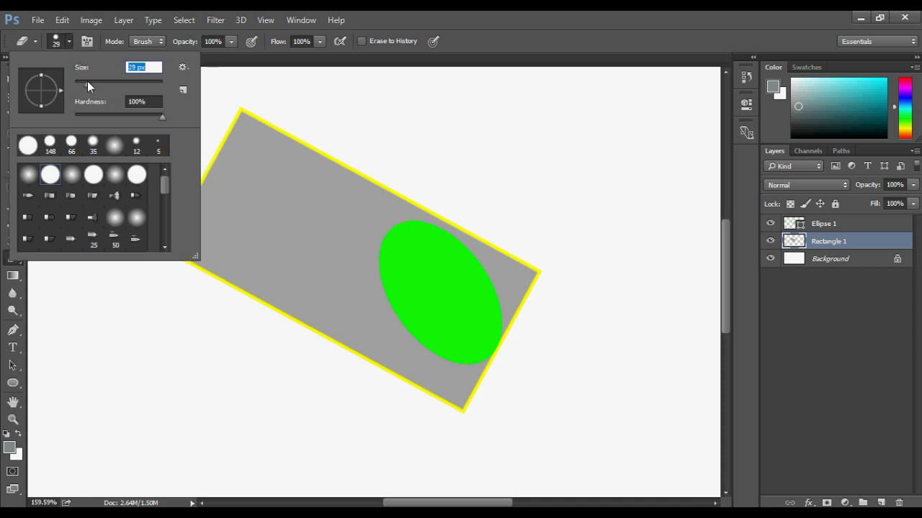
mouse_move(227, 118)
left_mouse_down()
mouse_move(278, 122)
mouse_move(230, 137)
mouse_move(218, 181)
mouse_move(229, 192)
mouse_move(300, 173)
mouse_move(329, 182)
mouse_move(327, 196)
mouse_move(257, 241)
mouse_move(235, 238)
mouse_move(322, 156)
mouse_move(240, 174)
mouse_move(238, 145)
left_mouse_up()
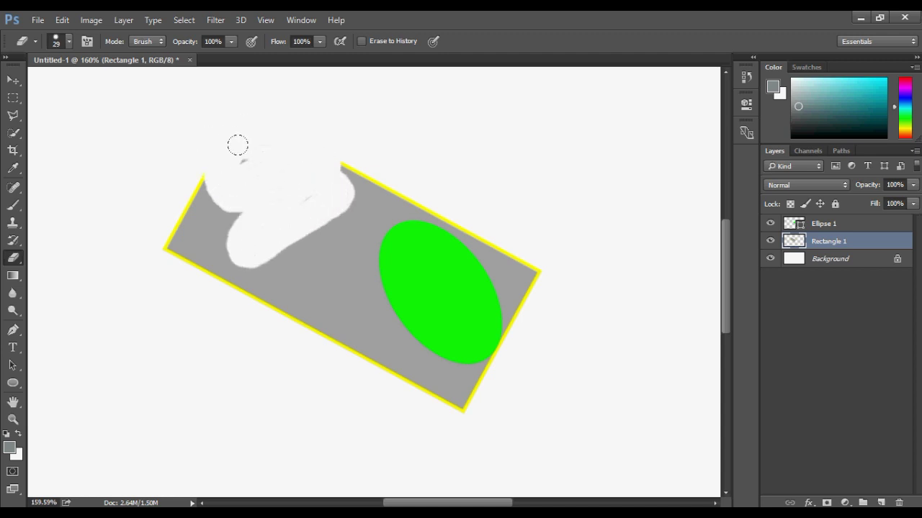
left_click_drag(350, 160, 296, 196)
left_click_drag(228, 188, 187, 184)
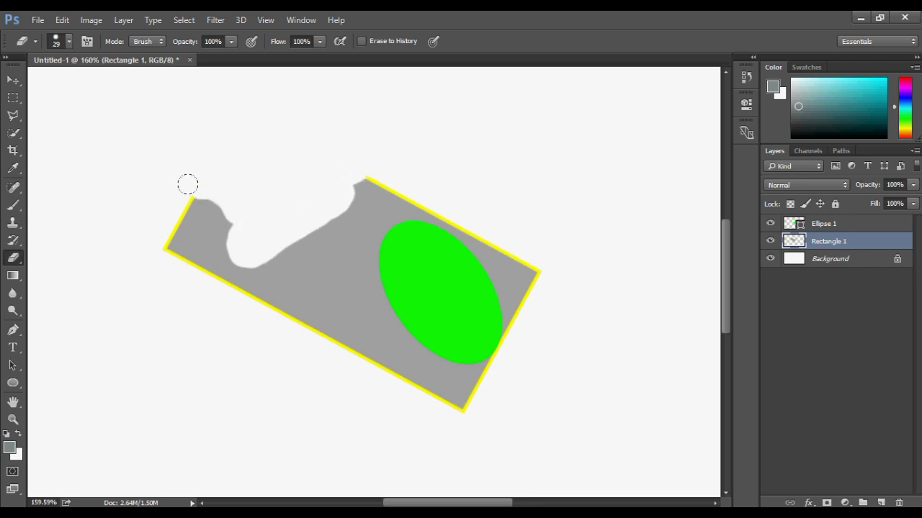
Lower the eraser opacity to 51% and partially erase a diagonal band of the rectangle along the erased edge.
scroll(274, 212, "down", 2)
scroll(284, 231, "up", 4)
scroll(276, 222, "down", 3)
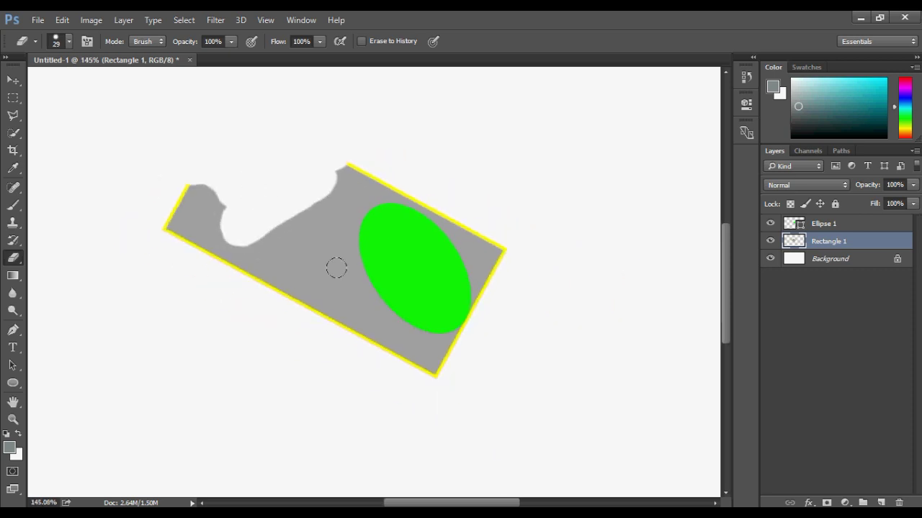
scroll(329, 261, "up", 4)
scroll(235, 220, "down", 2)
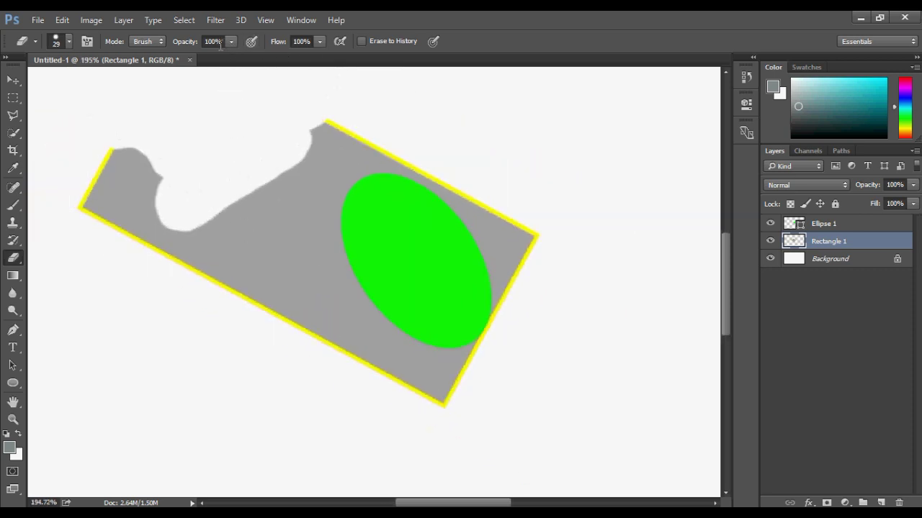
left_click_drag(229, 41, 199, 65)
left_click(321, 116)
mouse_move(322, 121)
left_mouse_down()
mouse_move(239, 179)
mouse_move(178, 239)
mouse_move(324, 147)
mouse_move(358, 137)
mouse_move(340, 156)
mouse_move(209, 219)
mouse_move(325, 124)
mouse_move(370, 115)
mouse_move(355, 142)
mouse_move(289, 75)
left_mouse_up()
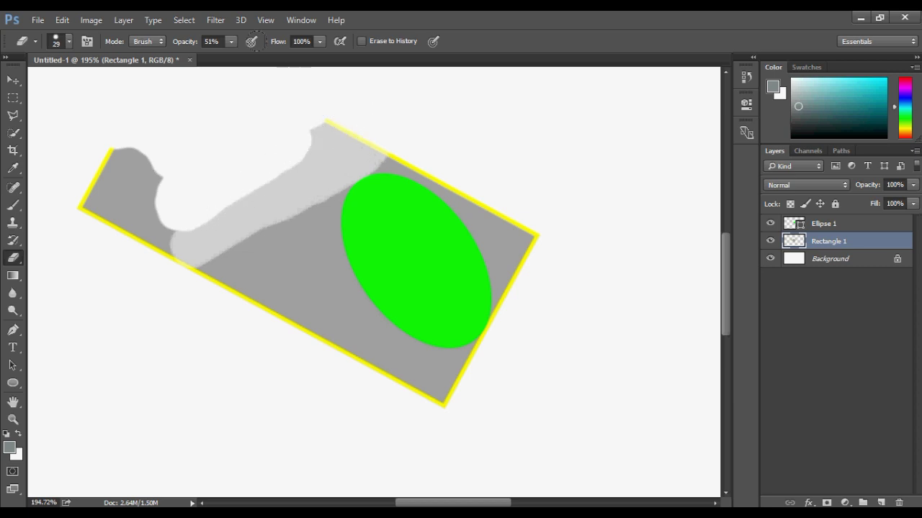
Set the eraser opacity back to 100% and erase through the middle of the rectangle, splitting it into two pieces.
mouse_move(232, 42)
left_mouse_down()
mouse_move(243, 62)
mouse_move(271, 66)
left_mouse_up()
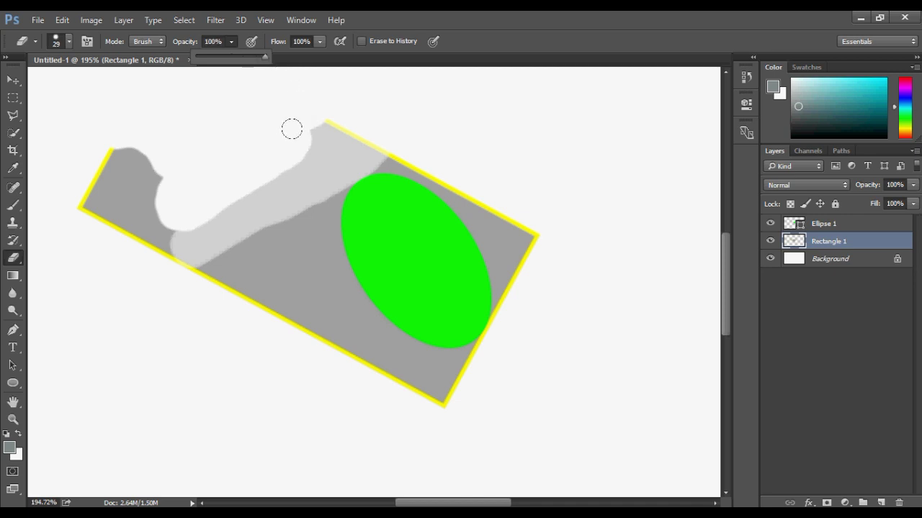
mouse_move(336, 101)
left_mouse_down()
mouse_move(282, 161)
mouse_move(341, 129)
mouse_move(368, 128)
mouse_move(375, 146)
mouse_move(212, 196)
mouse_move(336, 165)
left_mouse_up()
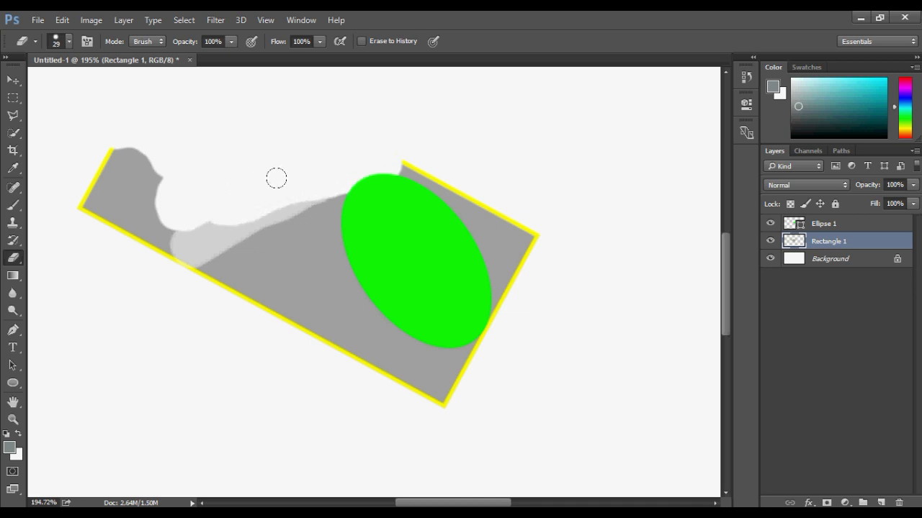
scroll(252, 166, "down", 2)
left_click_drag(349, 238, 348, 308)
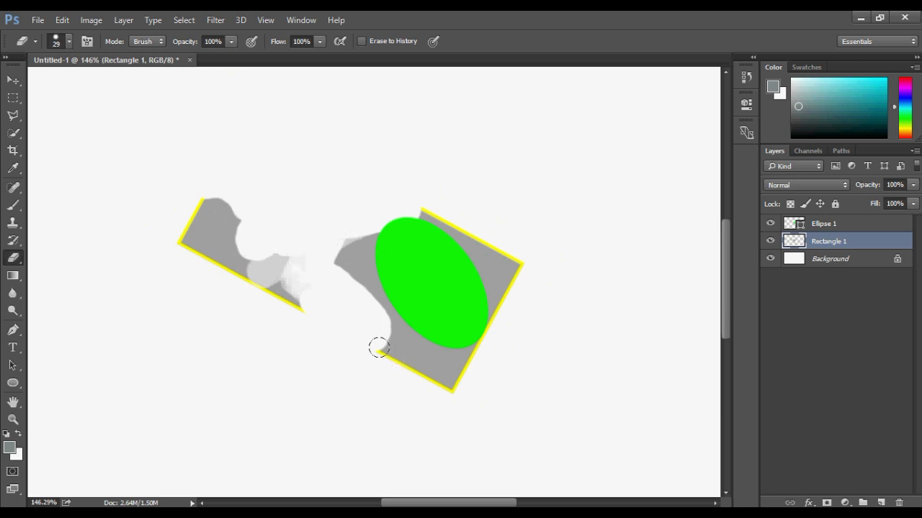
Erase parts of the Rectangle 1 layer around the upper edge of the ellipse.
scroll(374, 339, "up", 3)
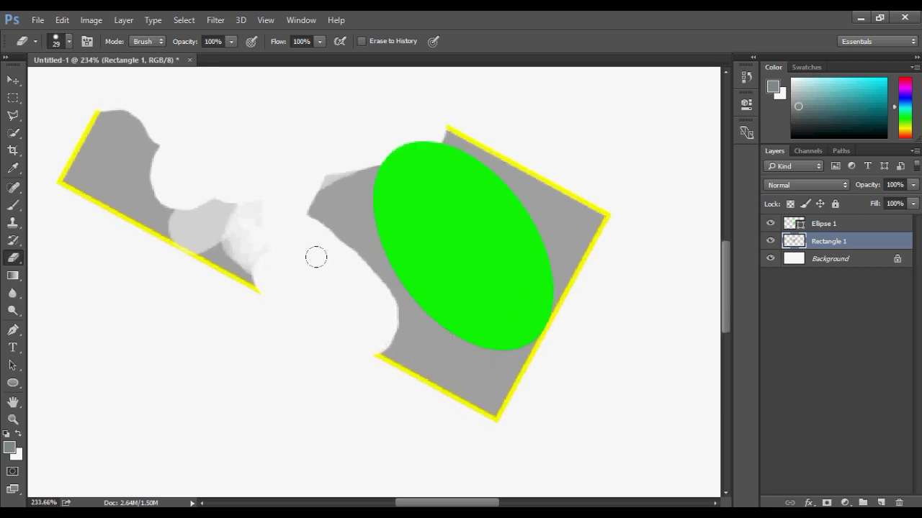
scroll(324, 267, "down", 2)
left_click_drag(426, 164, 474, 216)
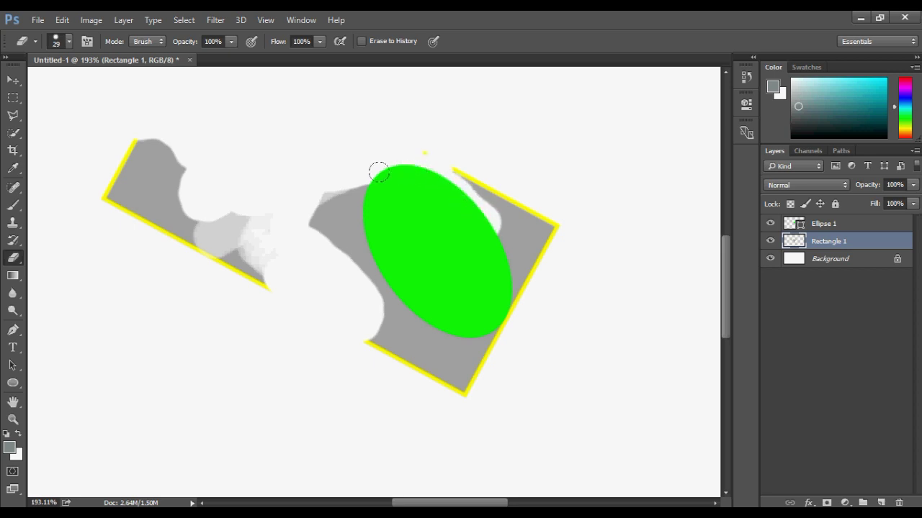
left_click_drag(353, 202, 356, 191)
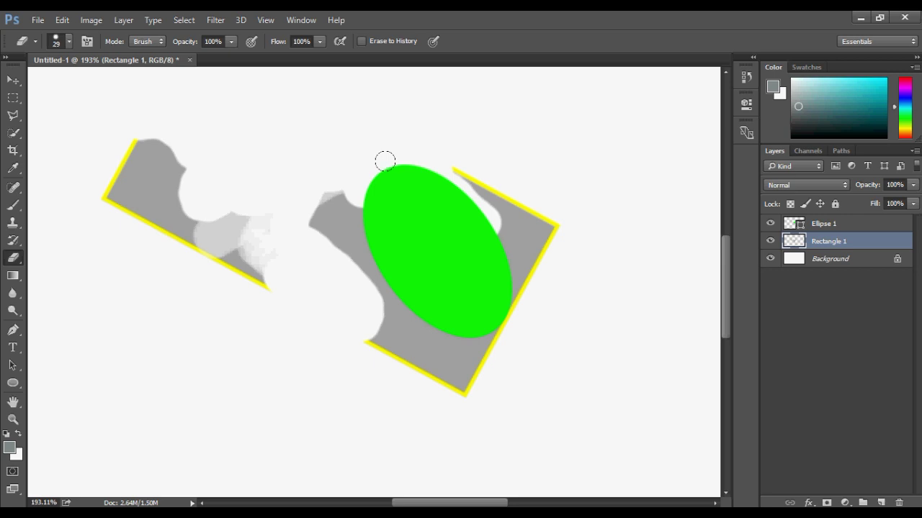
Select the Ellipse 1 layer, rasterize its shape, and erase the upper and middle parts of the ellipse.
left_click(838, 226)
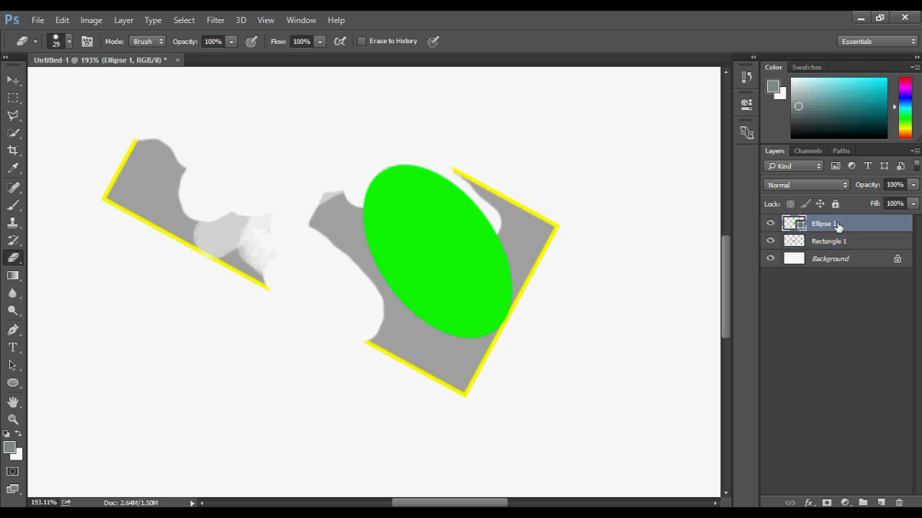
left_click(429, 207)
left_click(436, 213)
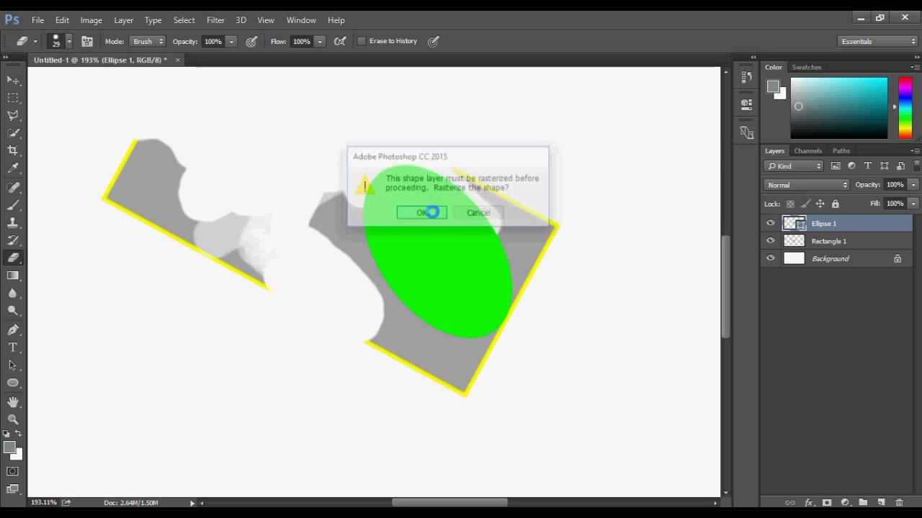
mouse_move(376, 159)
left_mouse_down()
mouse_move(420, 166)
mouse_move(442, 181)
mouse_move(453, 208)
mouse_move(431, 234)
mouse_move(473, 262)
mouse_move(366, 272)
left_mouse_up()
Undo the last eraser stroke on the ellipse.
scroll(447, 247, "down", 3)
scroll(367, 271, "up", 3)
scroll(363, 269, "down", 2)
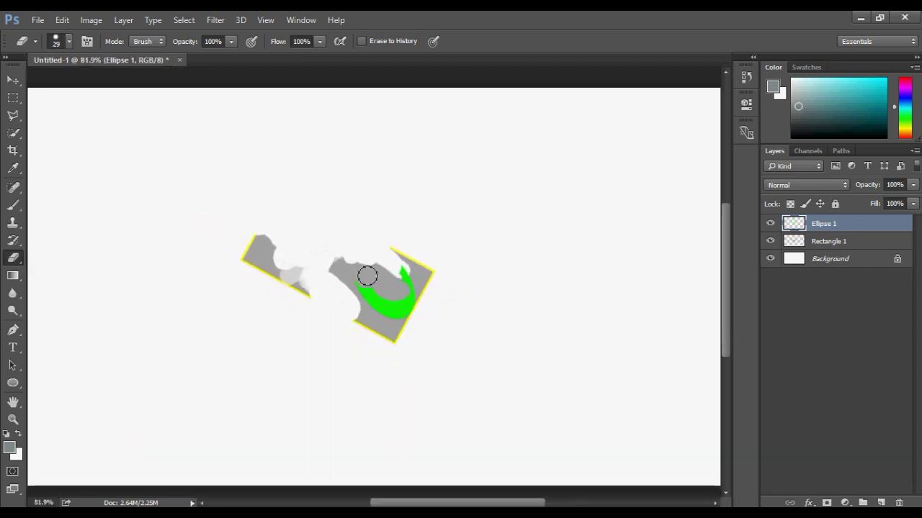
key("ctrl+z")
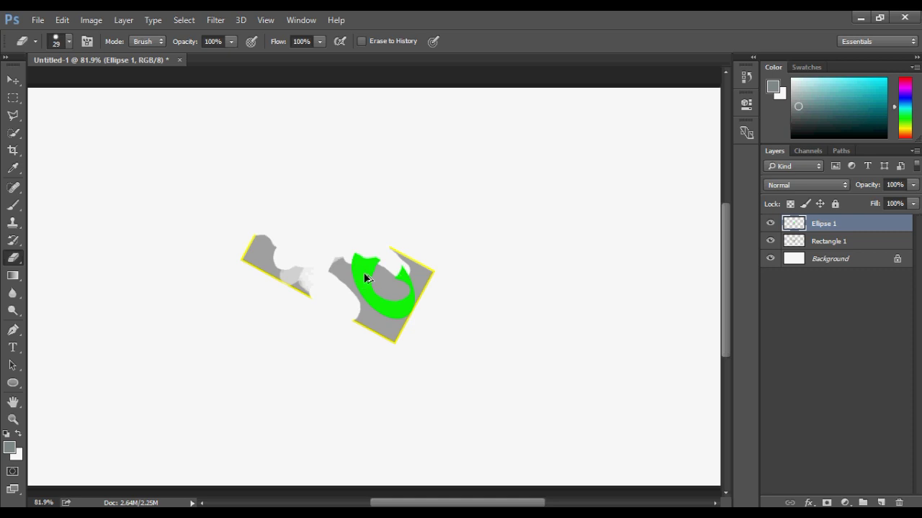
Undo all the eraser strokes and the rasterizing so both Ellipse 1 and Rectangle 1 are intact shape layers again.
key("ctrl+alt+z")
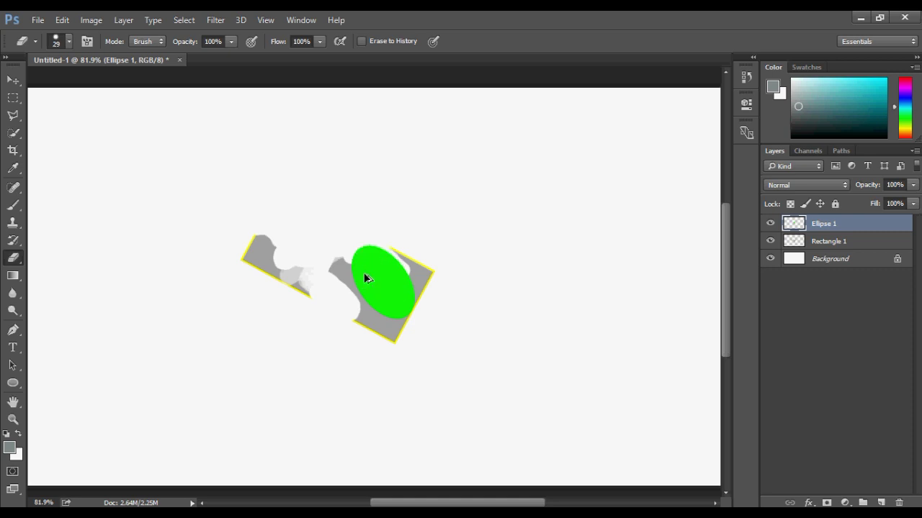
key("ctrl+alt+z")
key("ctrl+alt+z")
key("ctrl+alt+z")
key("ctrl+alt+z")
key("ctrl+alt+z")
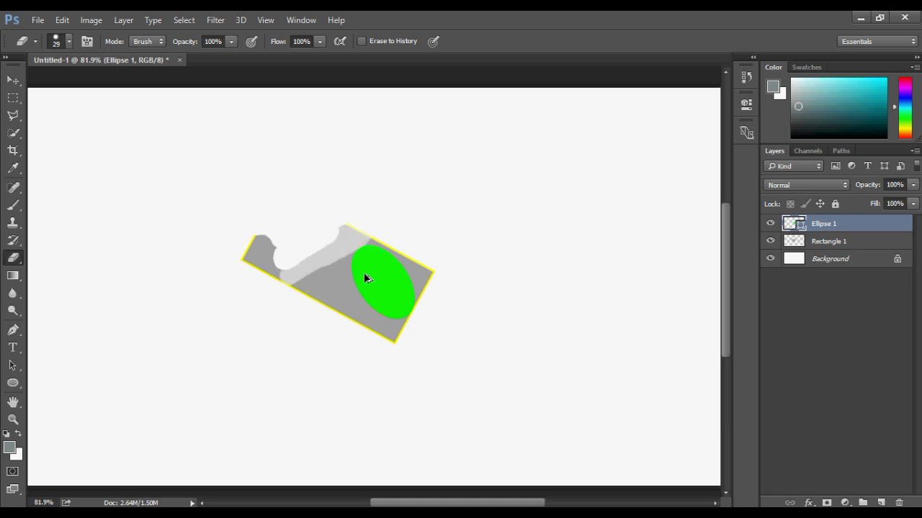
key("ctrl+alt+z")
key("ctrl+alt+z")
scroll(360, 255, "down", 2)
scroll(360, 288, "up", 4)
scroll(339, 268, "down", 3)
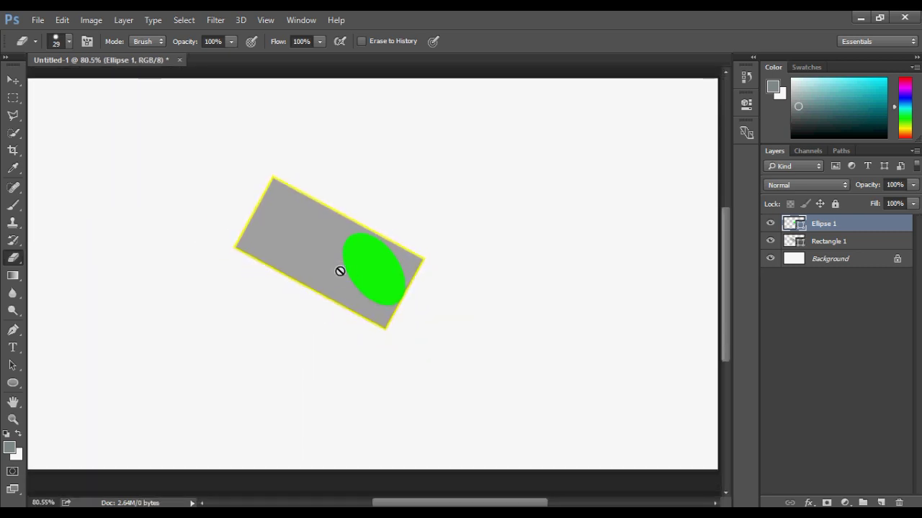
scroll(357, 323, "up", 2)
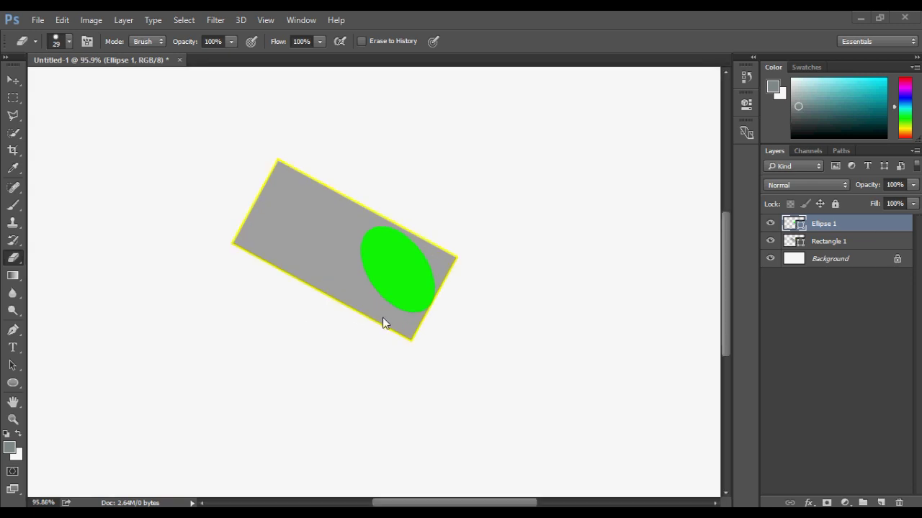
scroll(340, 302, "down", 2)
scroll(334, 299, "up", 1)
scroll(317, 290, "down", 1)
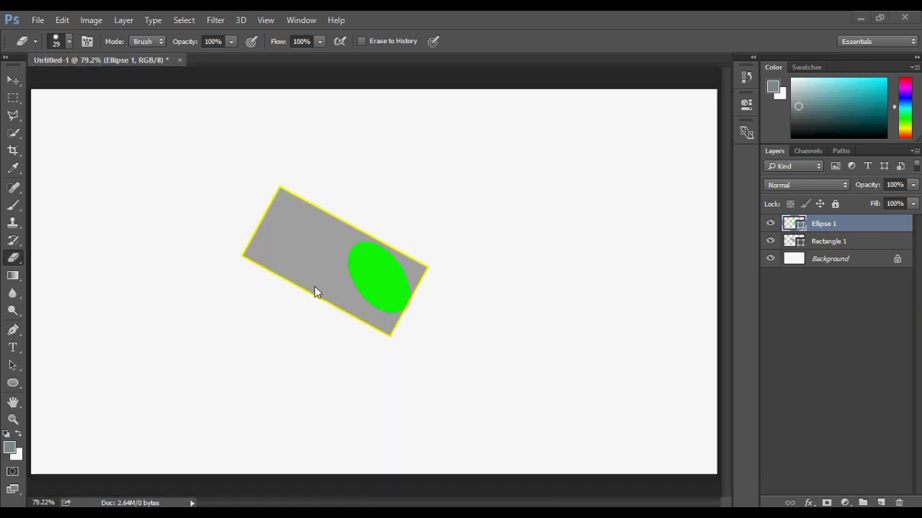
scroll(289, 281, "up", 1)
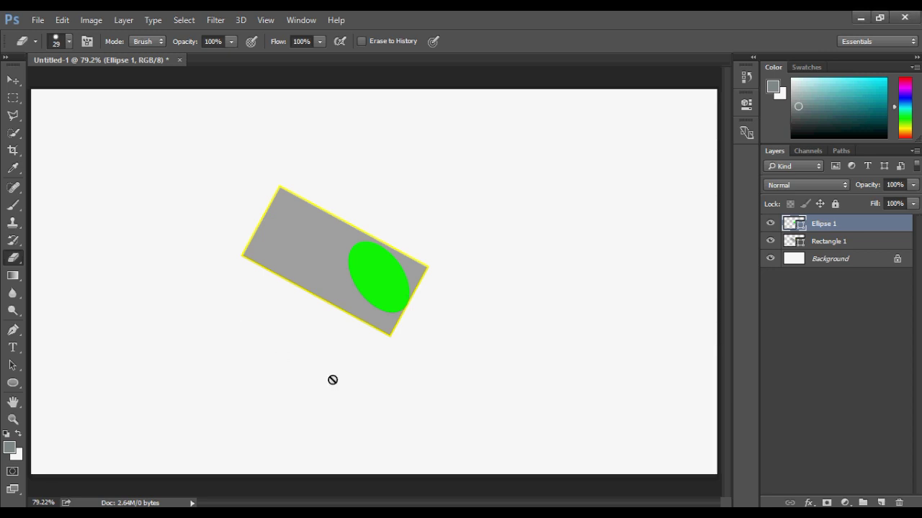
Add a type layer reading "Text" over the grey rectangle with the Type tool.
key("t")
scroll(382, 325, "down", 1)
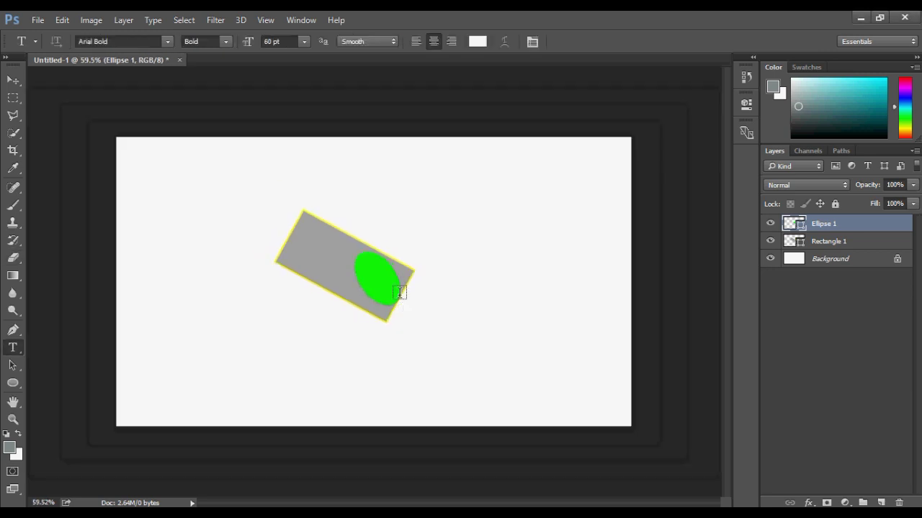
scroll(389, 288, "up", 2)
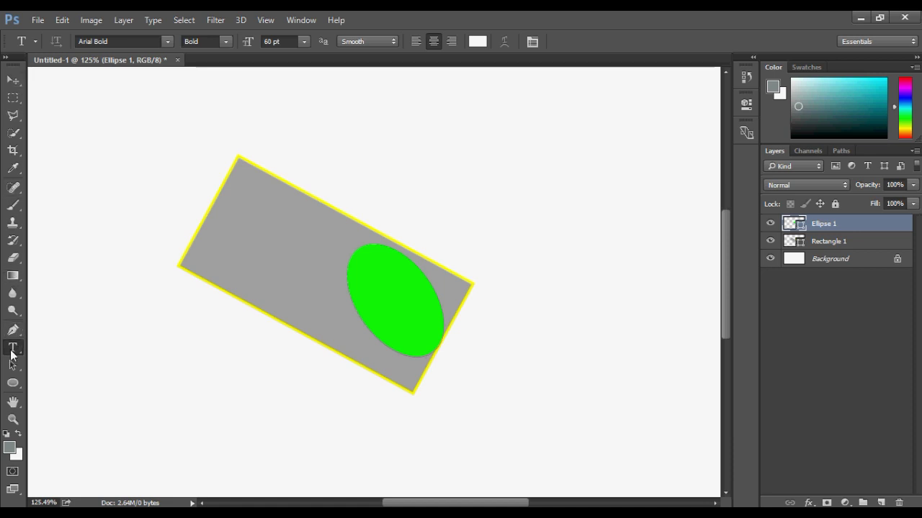
scroll(228, 237, "up", 3)
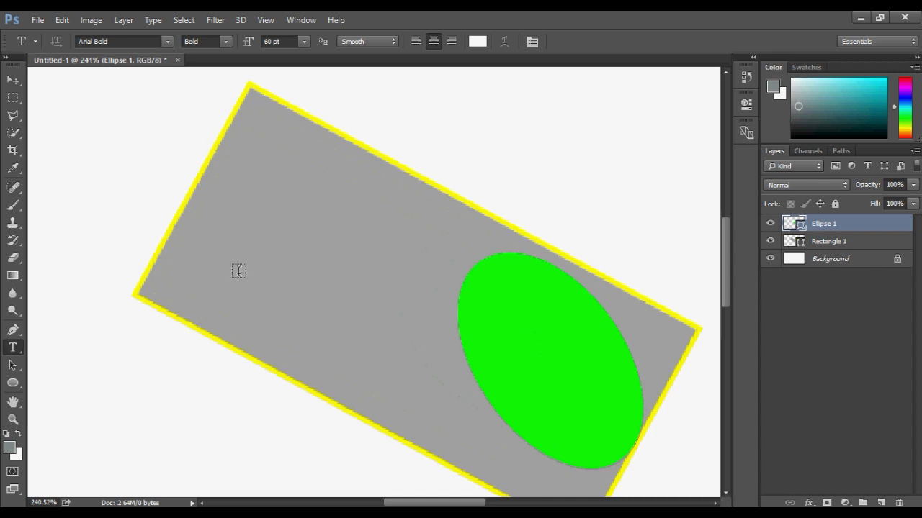
left_click(239, 259)
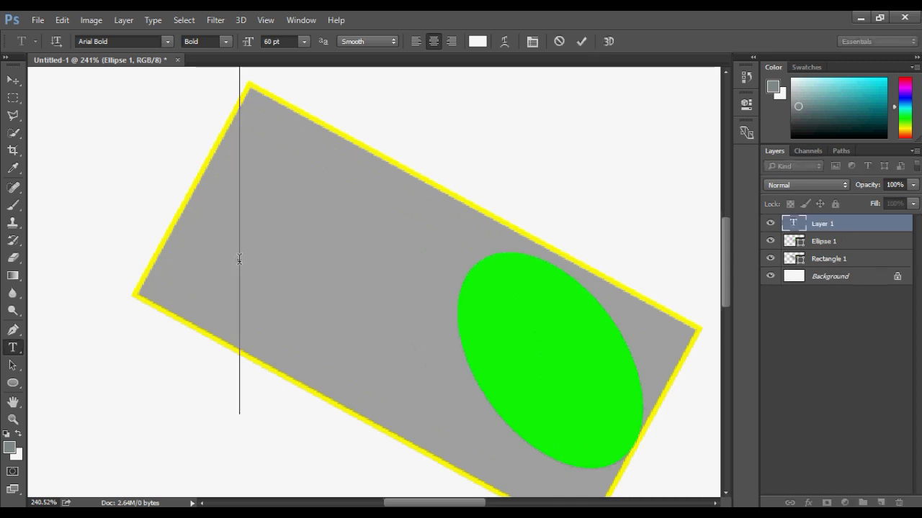
scroll(216, 281, "down", 2)
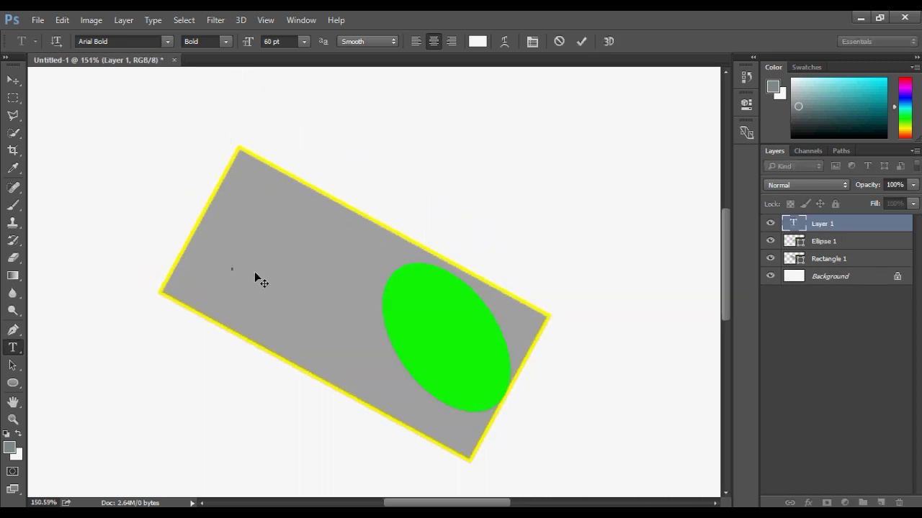
scroll(256, 272, "down", 1)
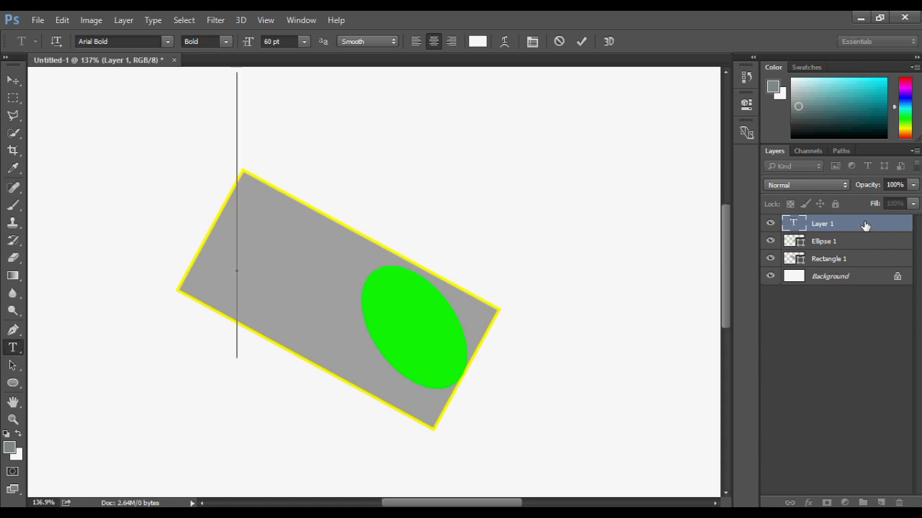
scroll(367, 303, "down", 1)
scroll(274, 245, "up", 2)
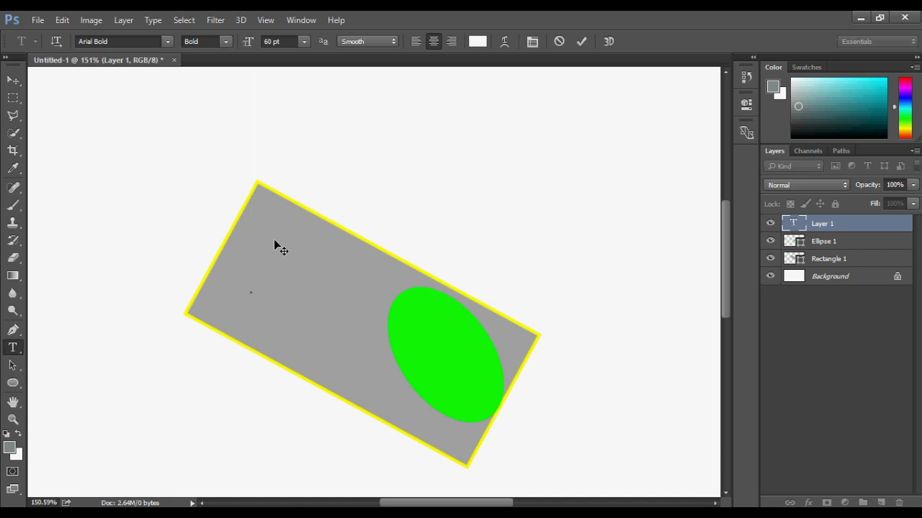
type("Tex")
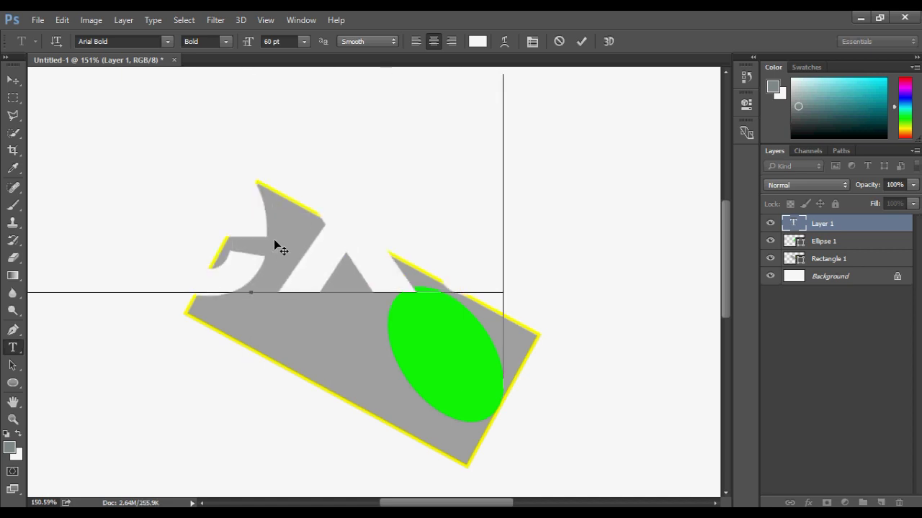
Select the whole word "Text" and set its colour to near-black 0d0201.
scroll(346, 299, "down", 2)
scroll(350, 237, "up", 2)
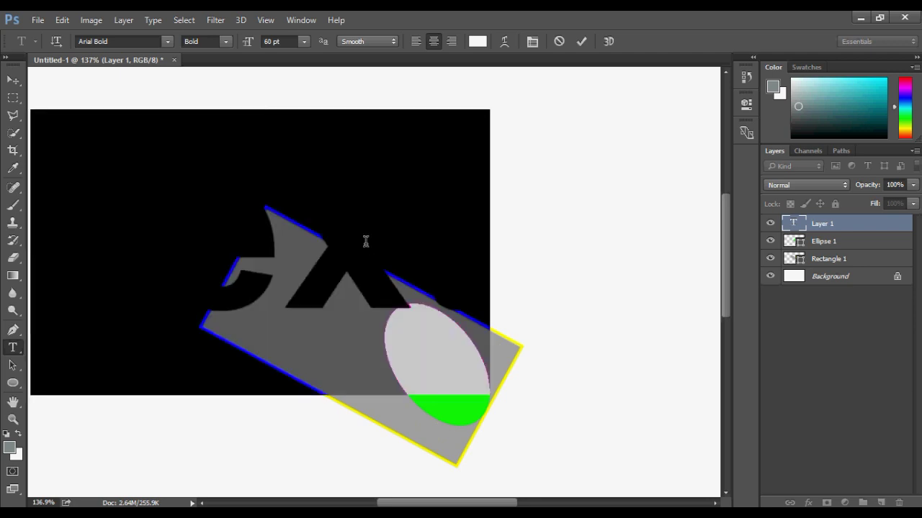
scroll(435, 264, "down", 2)
scroll(422, 252, "down", 1)
scroll(403, 232, "up", 3)
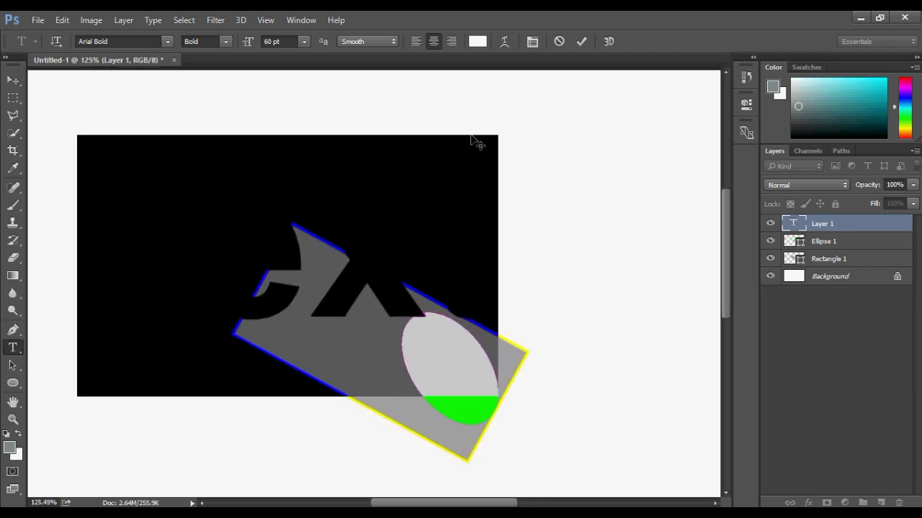
left_click(477, 41)
mouse_move(626, 259)
left_mouse_down()
mouse_move(685, 230)
mouse_move(664, 305)
mouse_move(689, 396)
mouse_move(652, 279)
mouse_move(689, 385)
left_mouse_up()
left_click(712, 326)
left_click(679, 248)
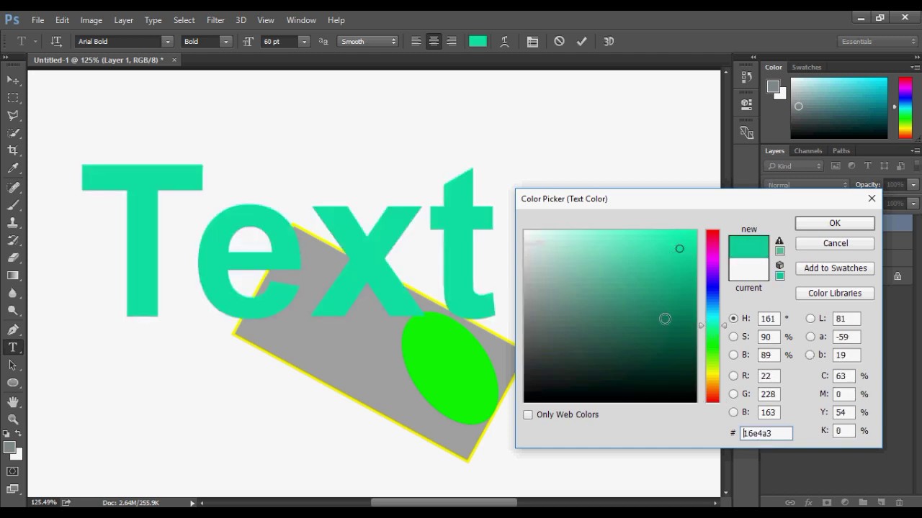
left_click(669, 395)
left_click(713, 350)
left_click(677, 369)
mouse_move(686, 381)
left_mouse_down()
mouse_move(676, 241)
mouse_move(610, 349)
mouse_move(709, 399)
mouse_move(672, 385)
mouse_move(685, 393)
left_mouse_up()
left_click(560, 381)
left_click(709, 399)
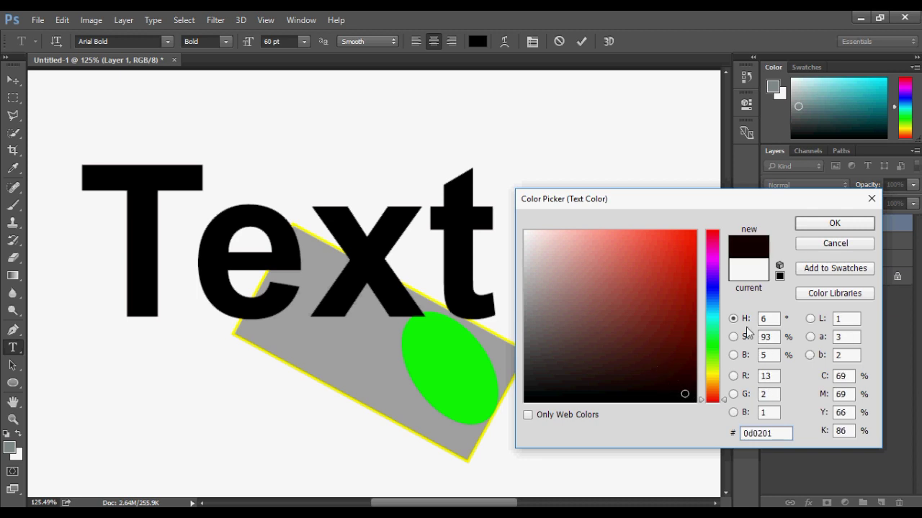
left_click(834, 224)
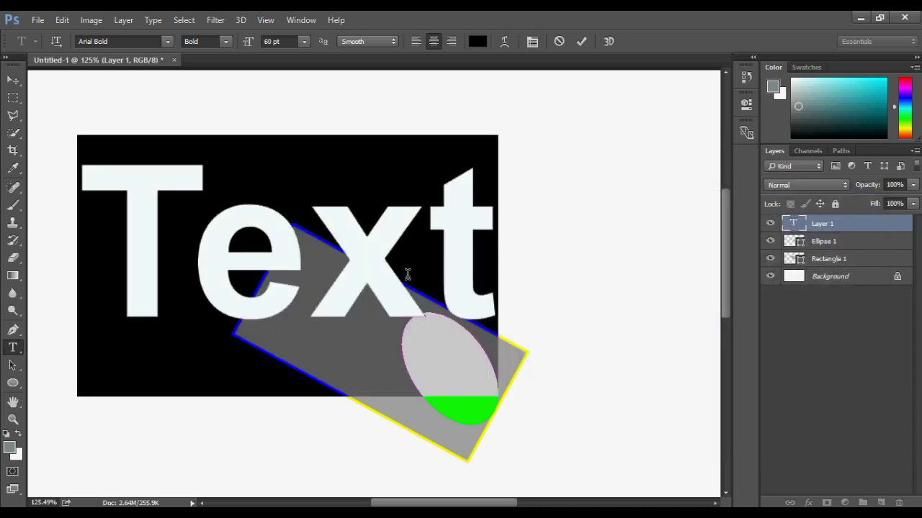
Change the font of the selected text to Bauhaus 93 Regular.
scroll(408, 275, "down", 2)
scroll(408, 274, "up", 1)
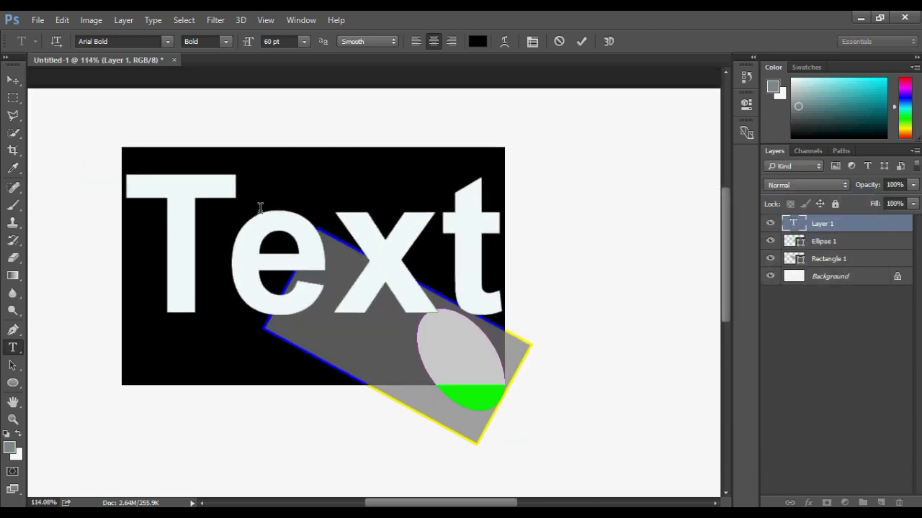
scroll(260, 207, "down", 1)
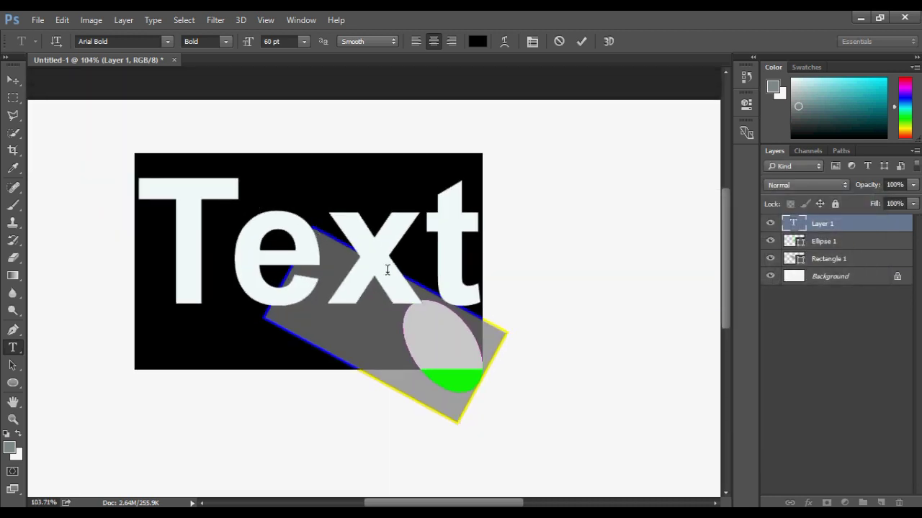
left_click(166, 41)
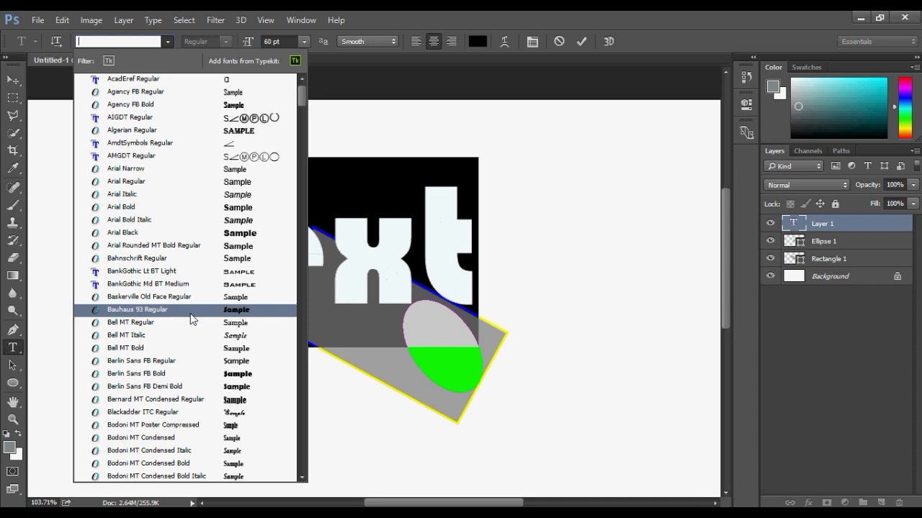
left_click(191, 319)
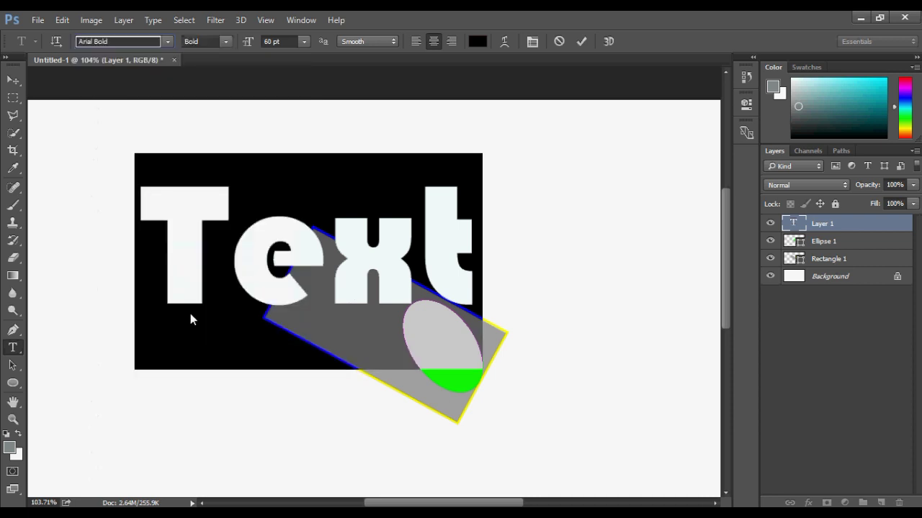
Set the selected text's size to 14 pt and commit the text edit.
left_click(303, 42)
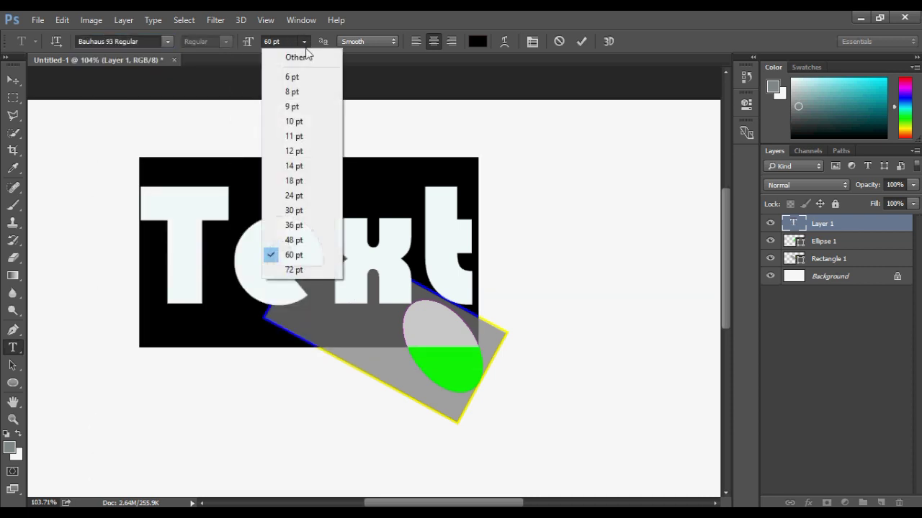
left_click(303, 195)
left_click(305, 42)
left_click(304, 165)
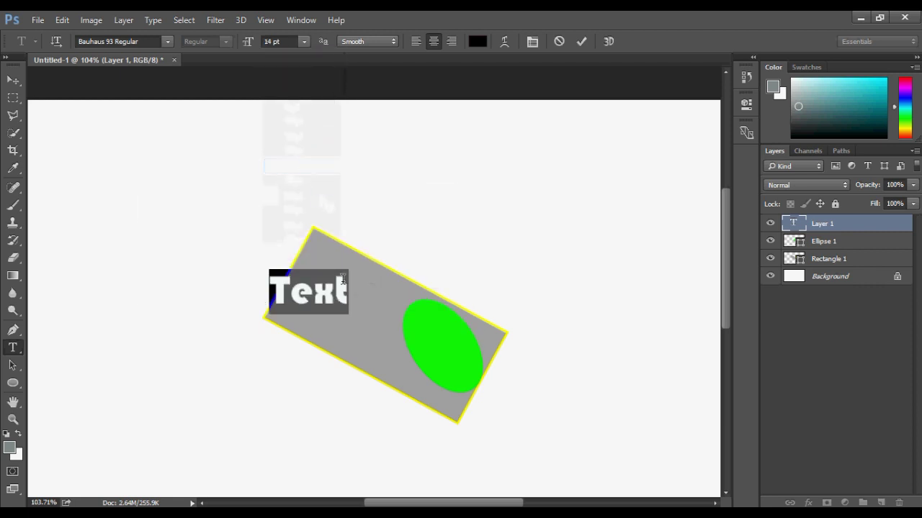
scroll(403, 341, "up", 3)
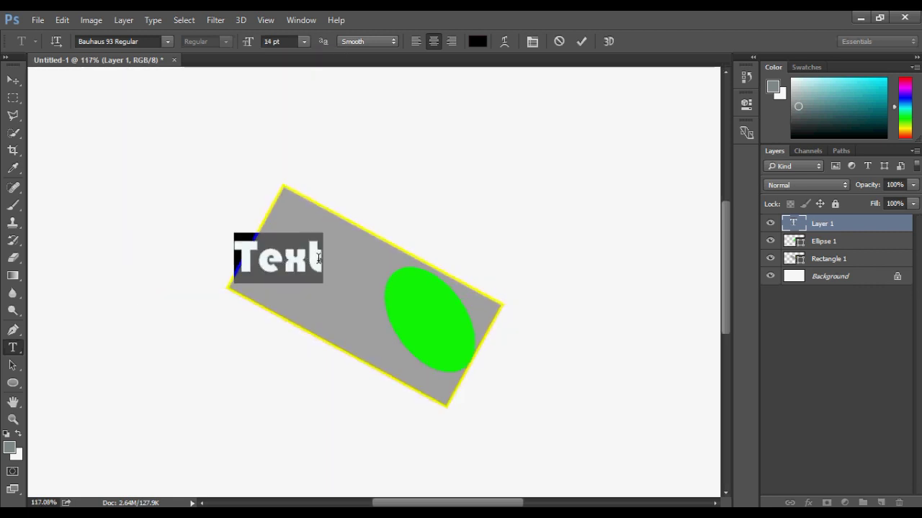
left_click(583, 44)
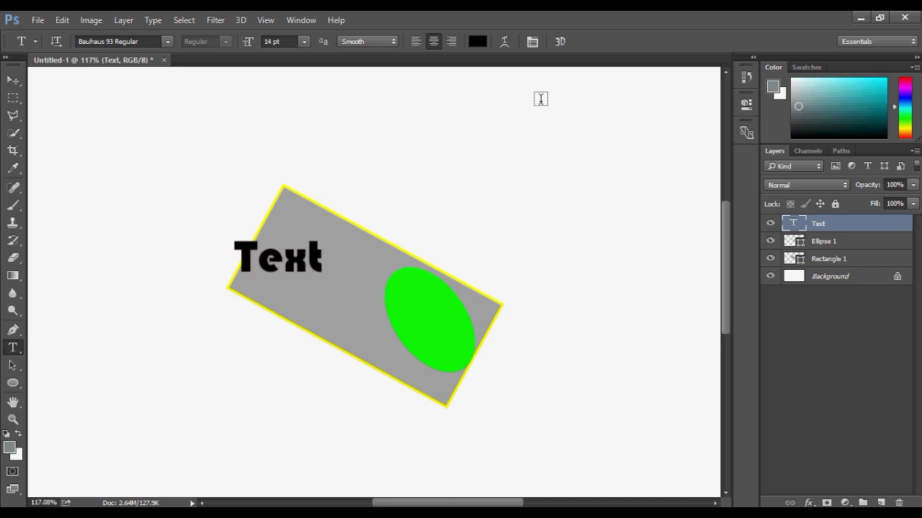
Move the Text layer fully inside the grey rectangle, beside the green ellipse, with the Move tool.
scroll(323, 296, "up", 2)
scroll(324, 296, "down", 3)
scroll(238, 232, "up", 5)
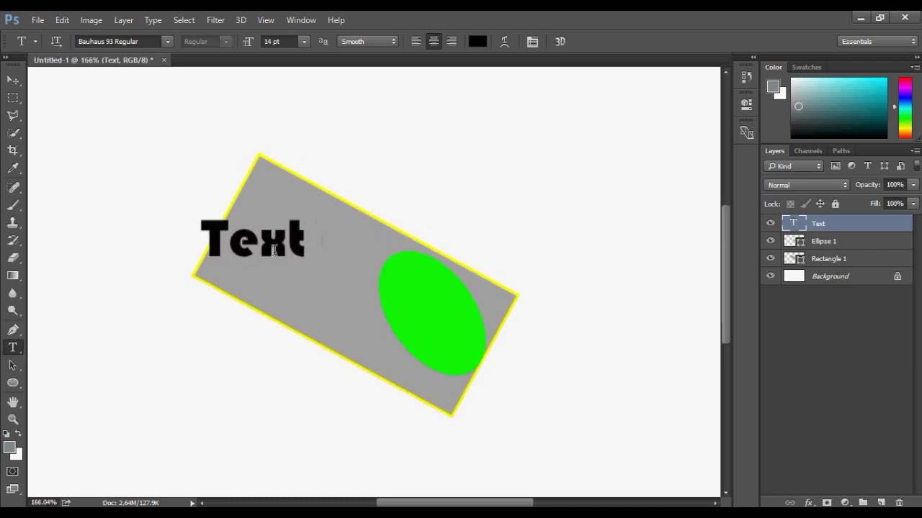
scroll(263, 257, "down", 2)
scroll(263, 257, "up", 2)
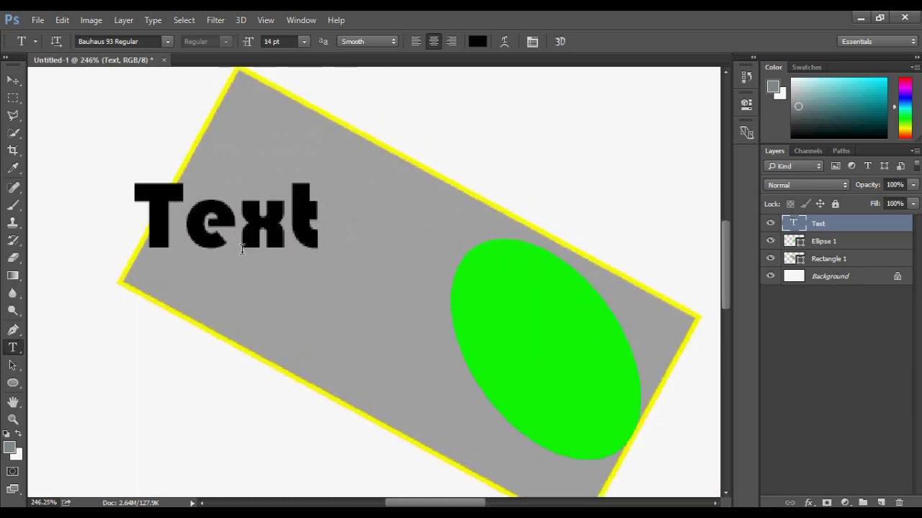
left_click(16, 80)
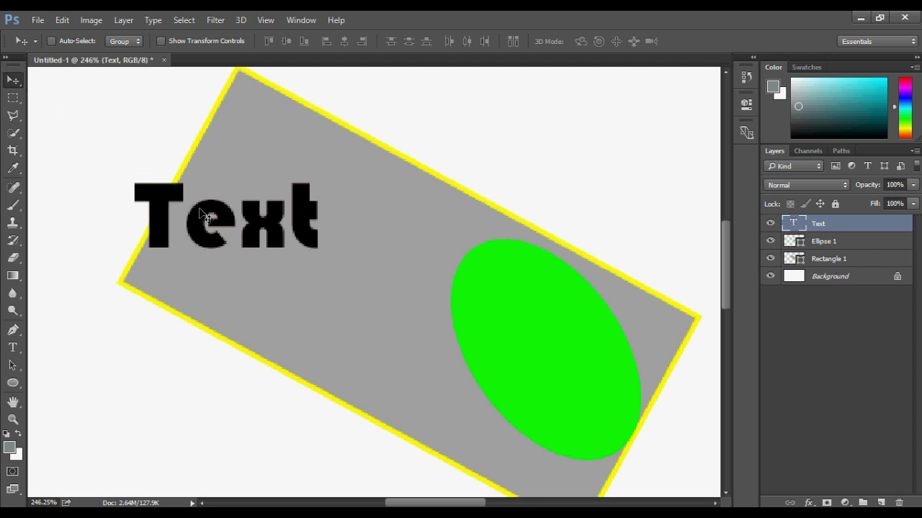
left_click_drag(258, 237, 347, 280)
scroll(336, 267, "up", 4)
scroll(292, 245, "down", 3)
scroll(294, 245, "down", 3)
mouse_move(294, 245)
left_mouse_down()
mouse_move(311, 266)
mouse_move(296, 244)
mouse_move(301, 253)
left_mouse_up()
scroll(287, 251, "up", 2)
scroll(314, 248, "down", 2)
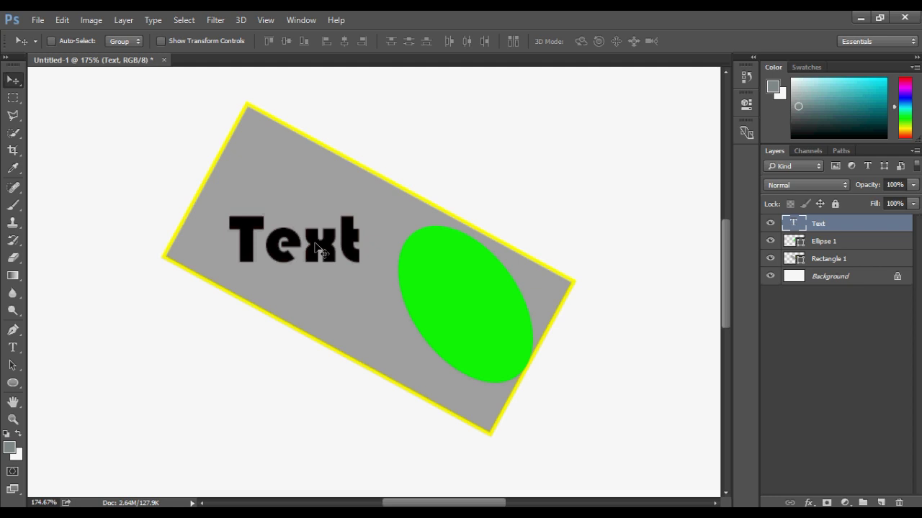
Reopen the Text layer for editing with the Type tool and insert "sdasd" between the "e" and the "x".
scroll(284, 251, "up", 3)
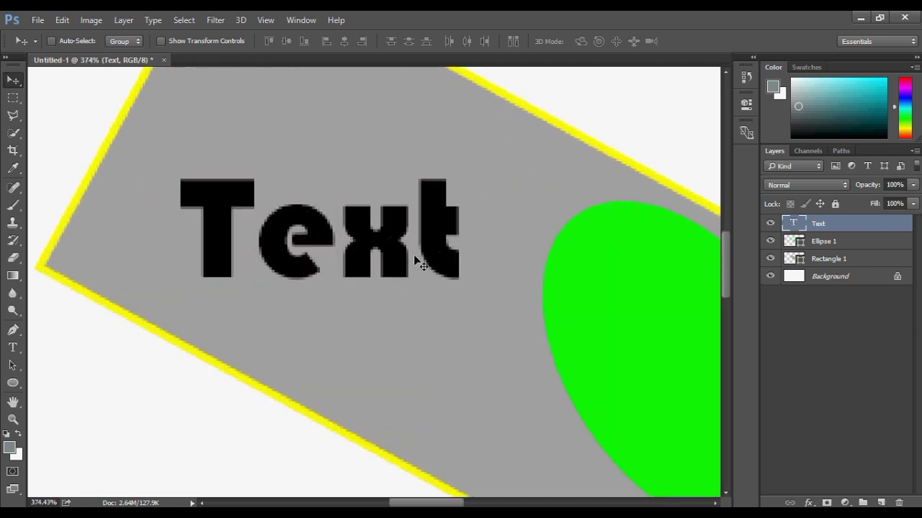
scroll(299, 251, "down", 1)
scroll(295, 248, "down", 1)
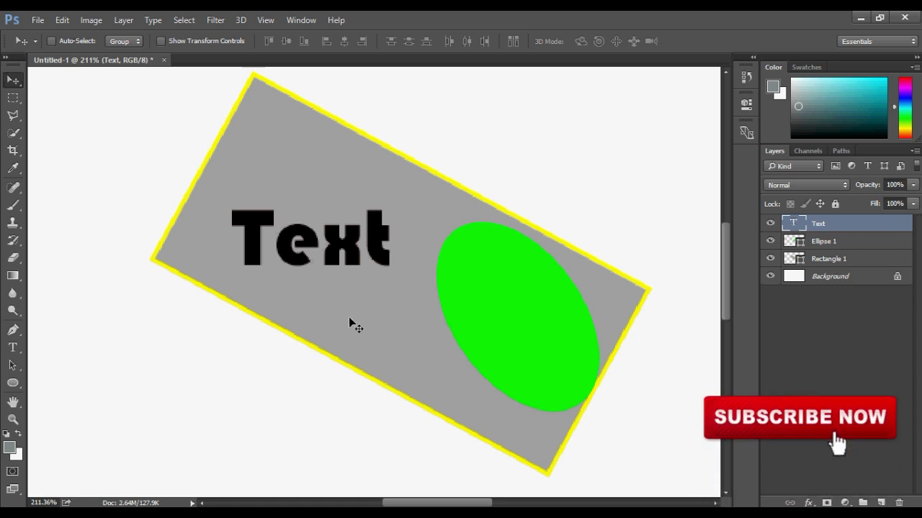
key("t")
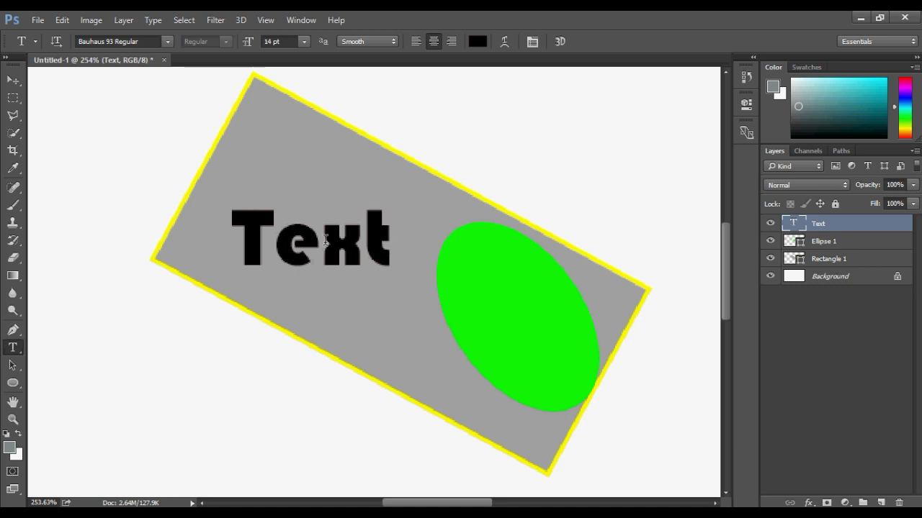
scroll(329, 235, "up", 3)
left_click(331, 245)
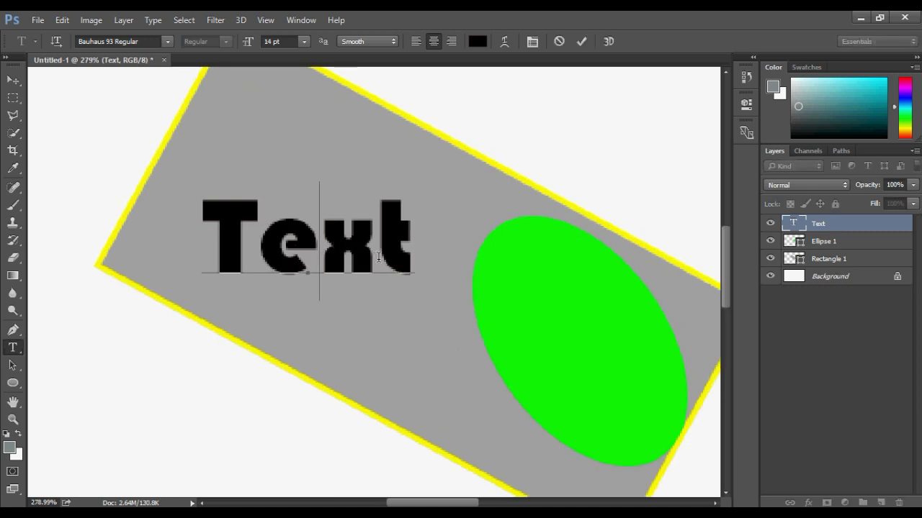
type("sdasd")
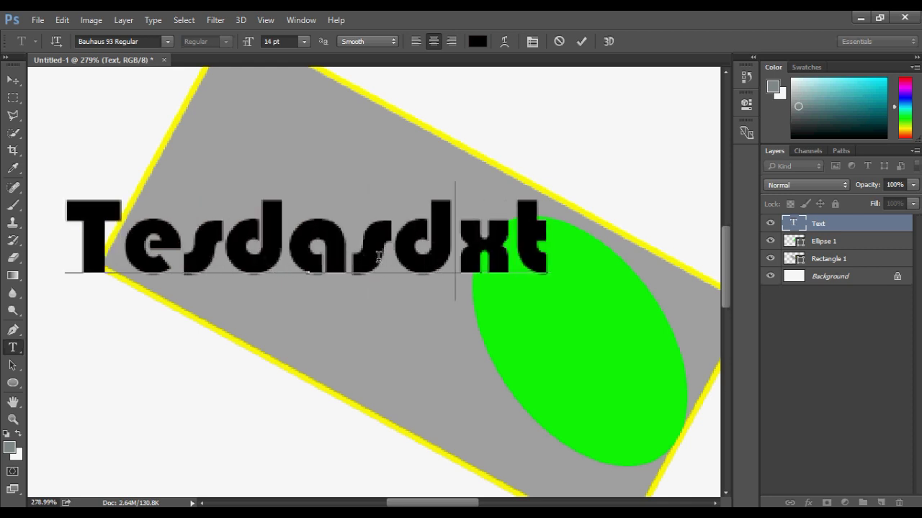
Delete the inserted letters so the word reads "Text", commit the text edit and switch to the Move tool.
key("BackSpace")
key("BackSpace")
key("BackSpace")
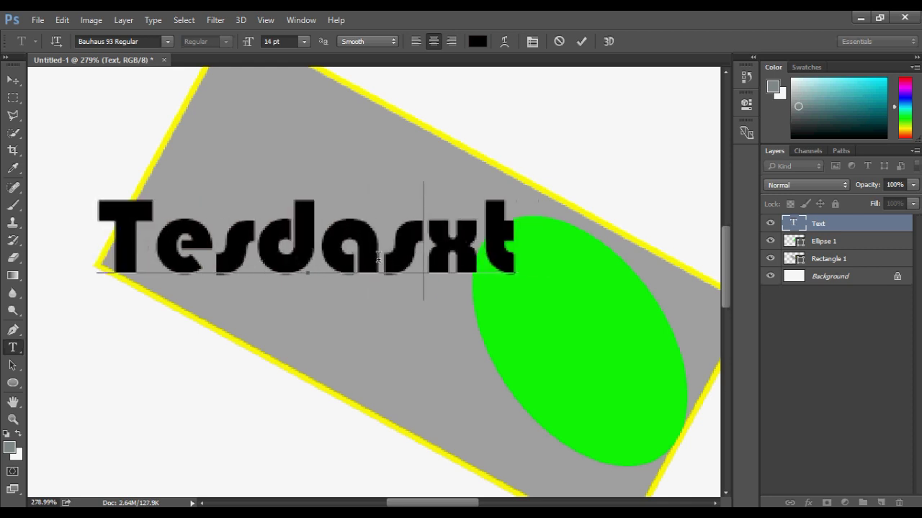
key("BackSpace")
key("BackSpace")
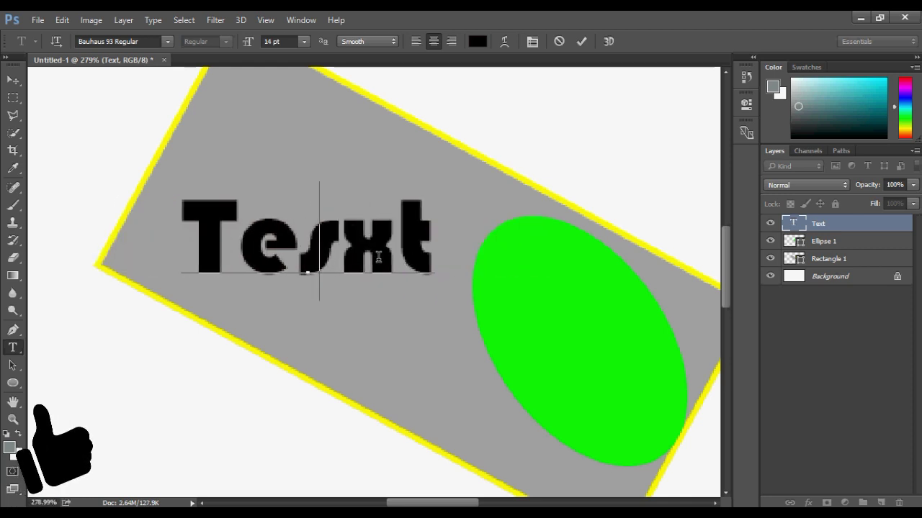
left_click(331, 236)
left_click(270, 244)
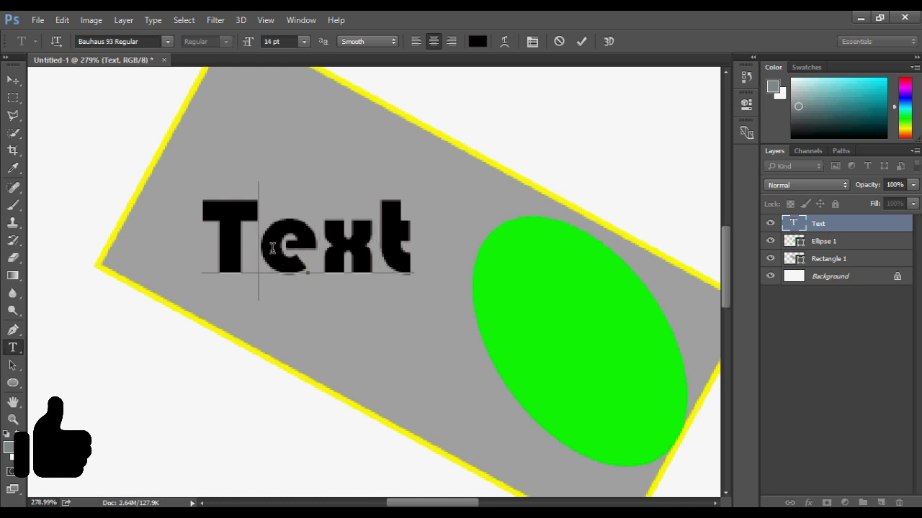
left_click(584, 42)
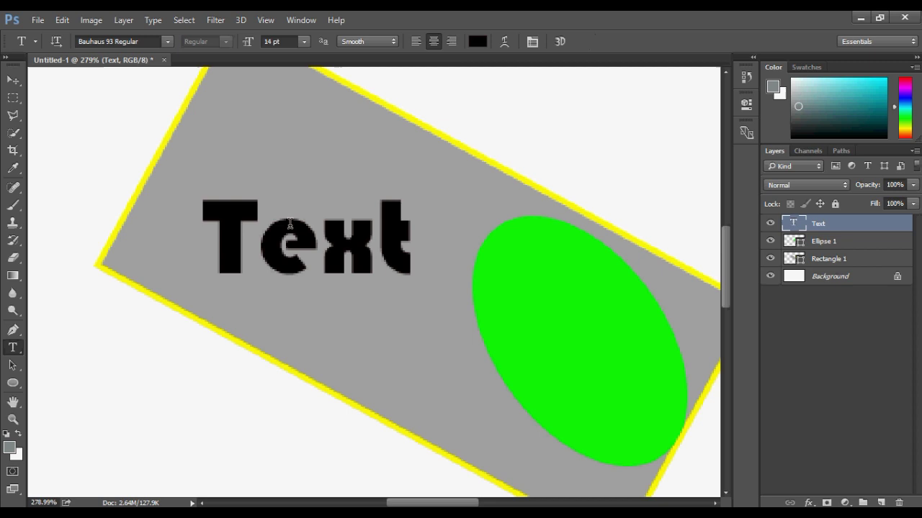
scroll(271, 225, "down", 2)
key("v")
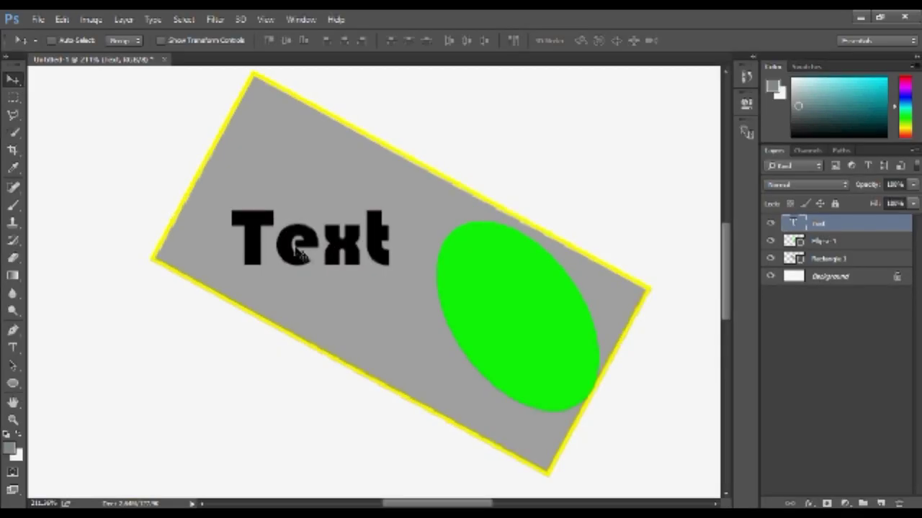